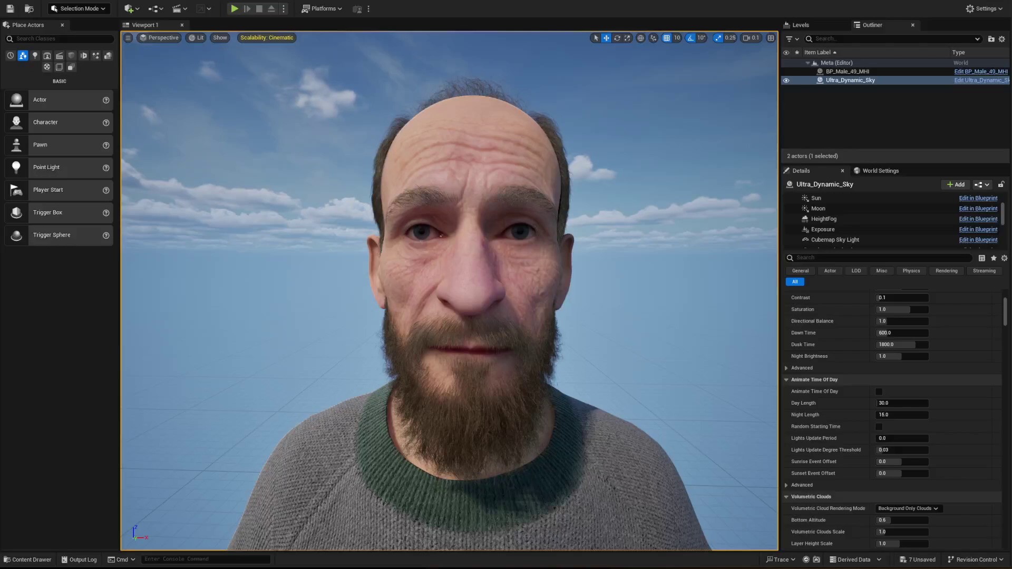
Examine the bearded MetaHuman's face and upper body from several distances and angles
key("s")
right_click_drag(449, 344, 452, 374)
scroll(449, 343, "up", 2)
key("w")
key("w")
key("d")
key("e")
key("a")
key("d")
key("d")
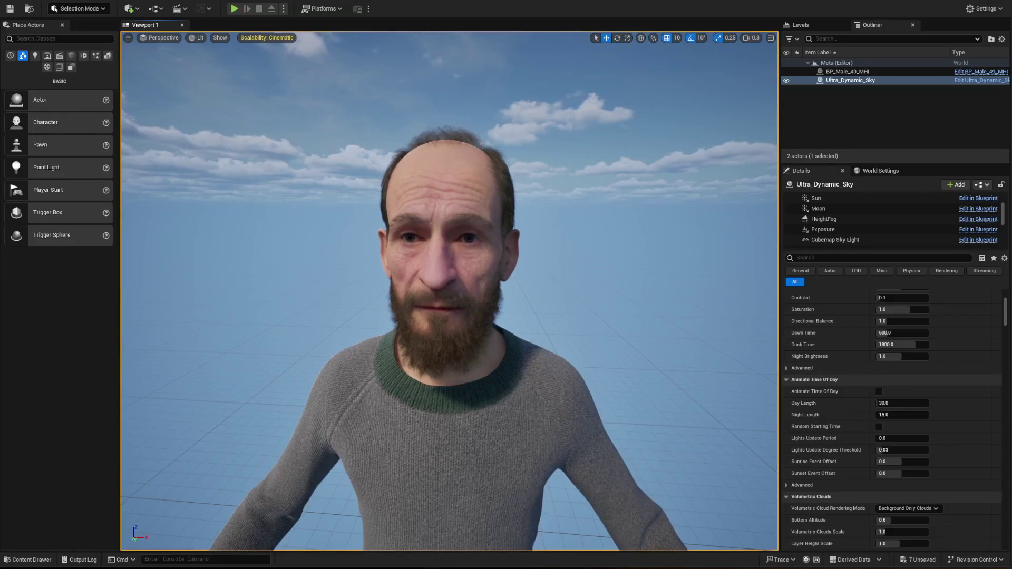
Create a Level Sequence named Bob_SQ in the 01_Levels/youtube_Metahuman folder
left_click_drag(1011, 190, 697, 176)
right_click(666, 237)
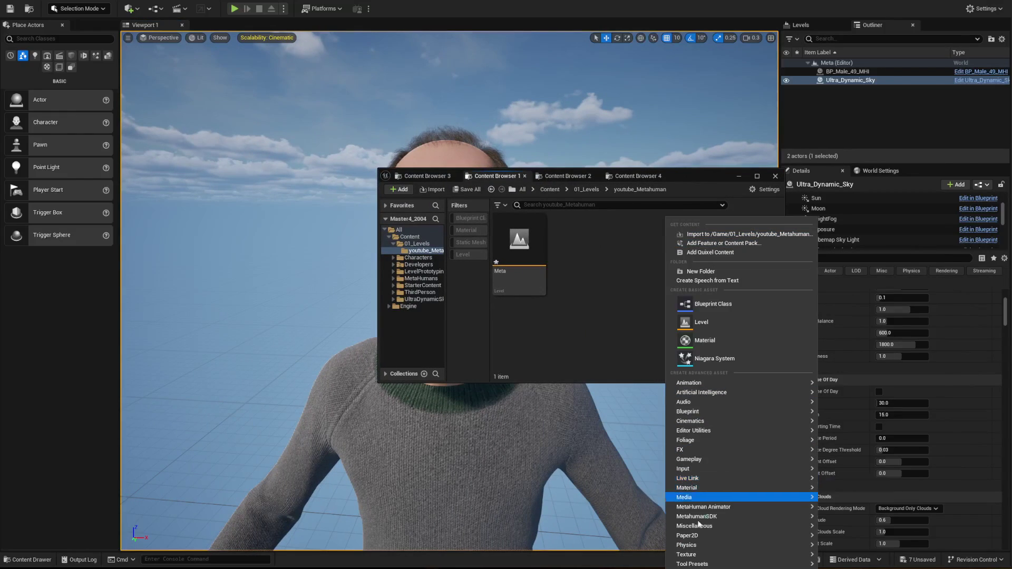
mouse_move(698, 432)
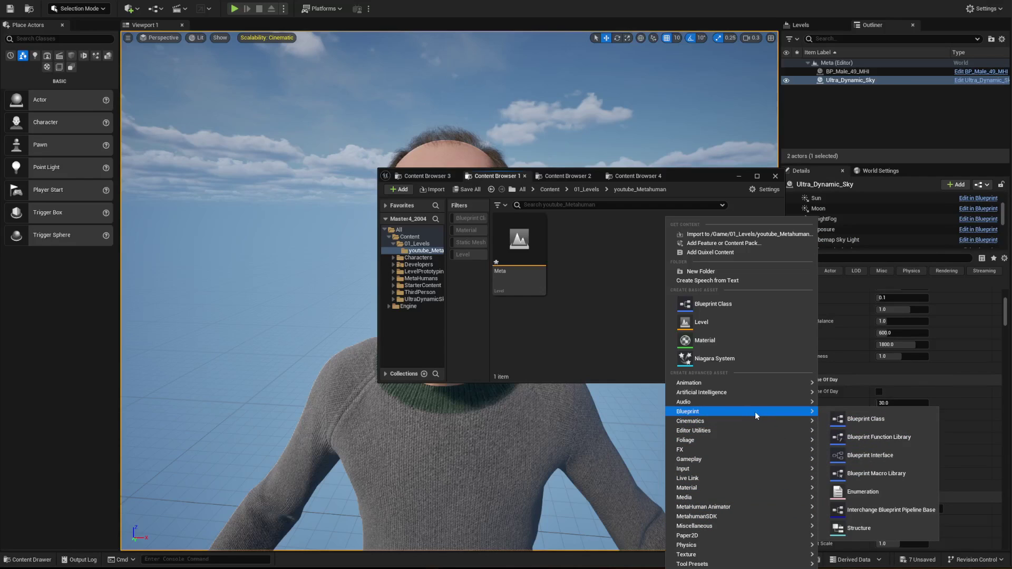
left_click(870, 448)
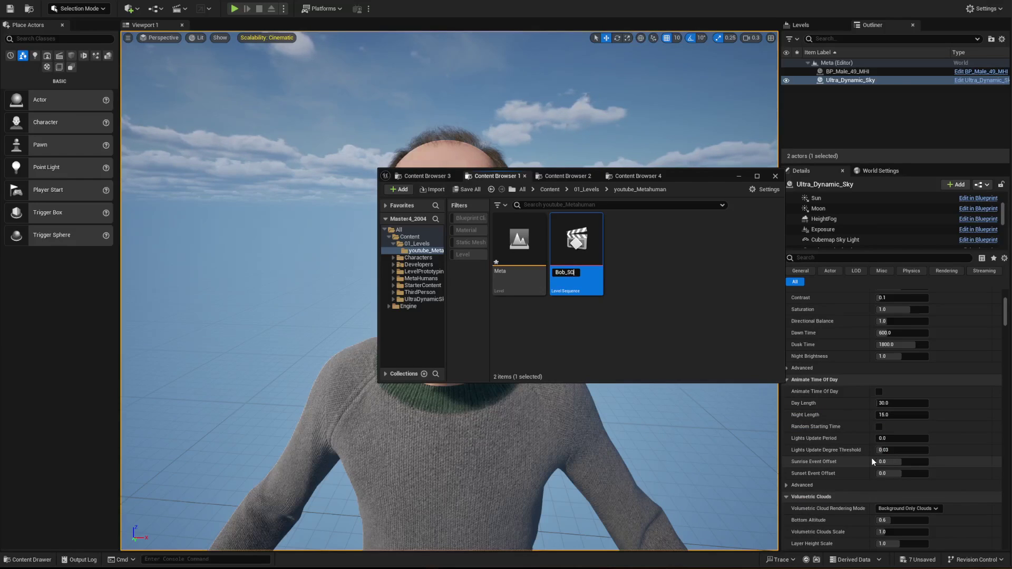
type("Bob_SQ")
key("Return")
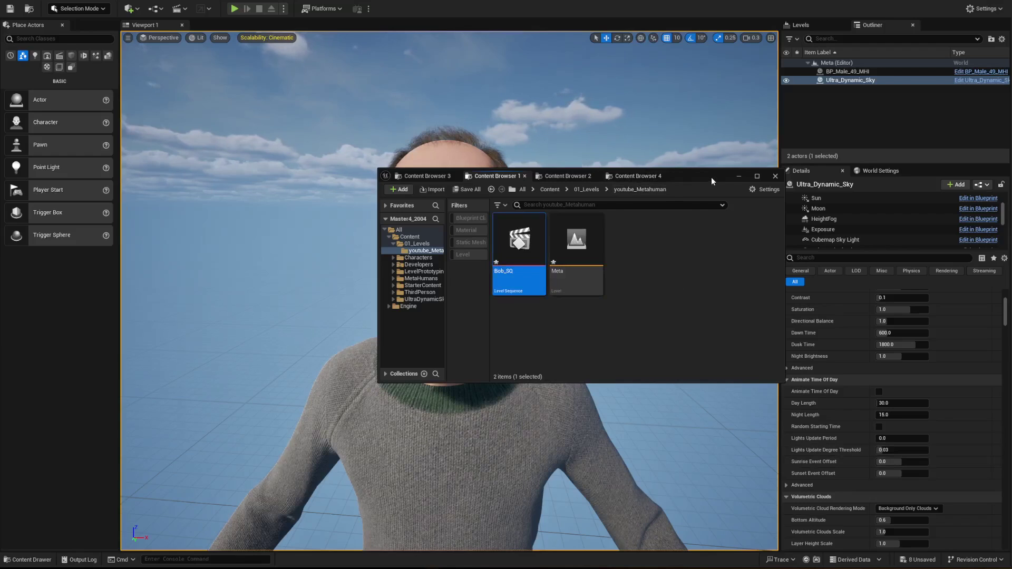
Place the Bob_SQ level sequence in the level beside the character and select the placed actor
left_click_drag(711, 177, 763, 75)
left_click_drag(571, 174, 678, 448)
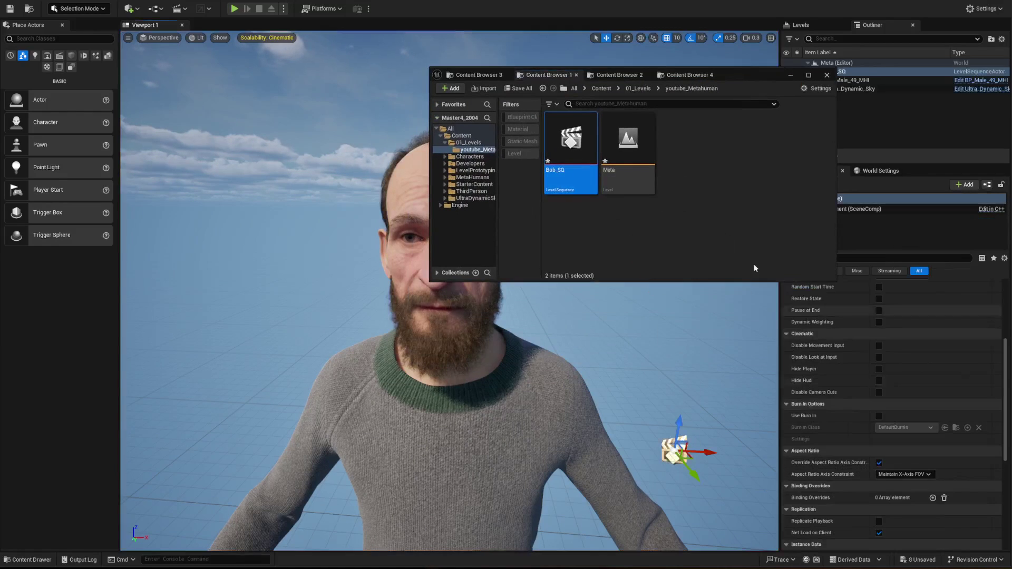
left_click_drag(732, 76, 1011, 111)
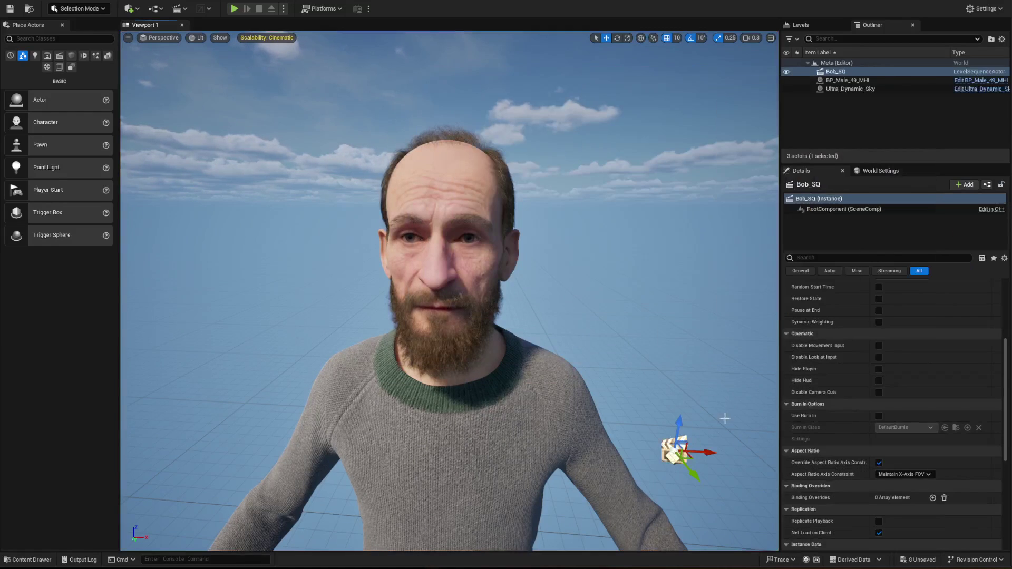
left_click(657, 445)
left_click(680, 451)
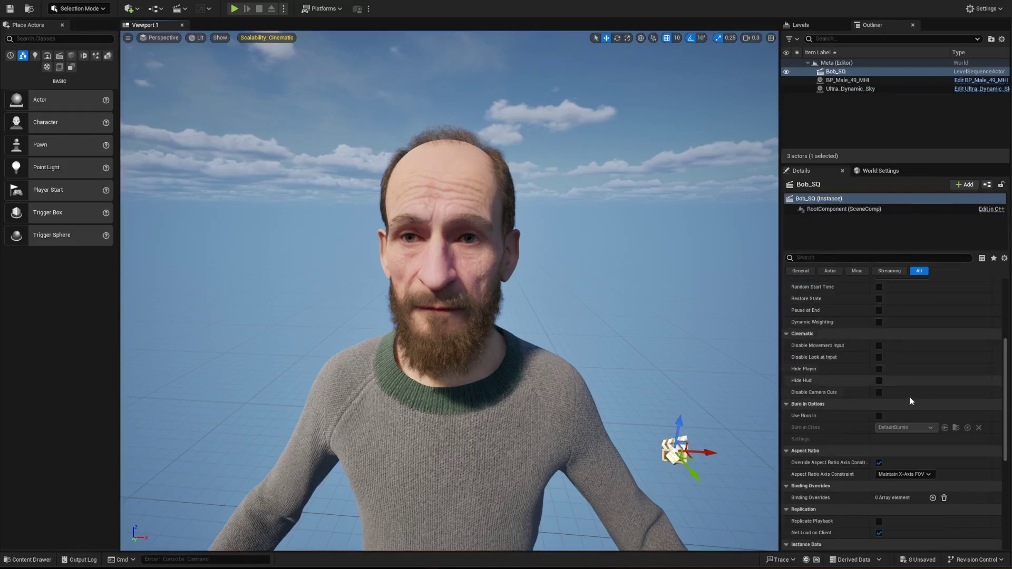
Open the Bob_SQ level sequence in Sequencer and bring its window beside the character
scroll(913, 396, "up", 7)
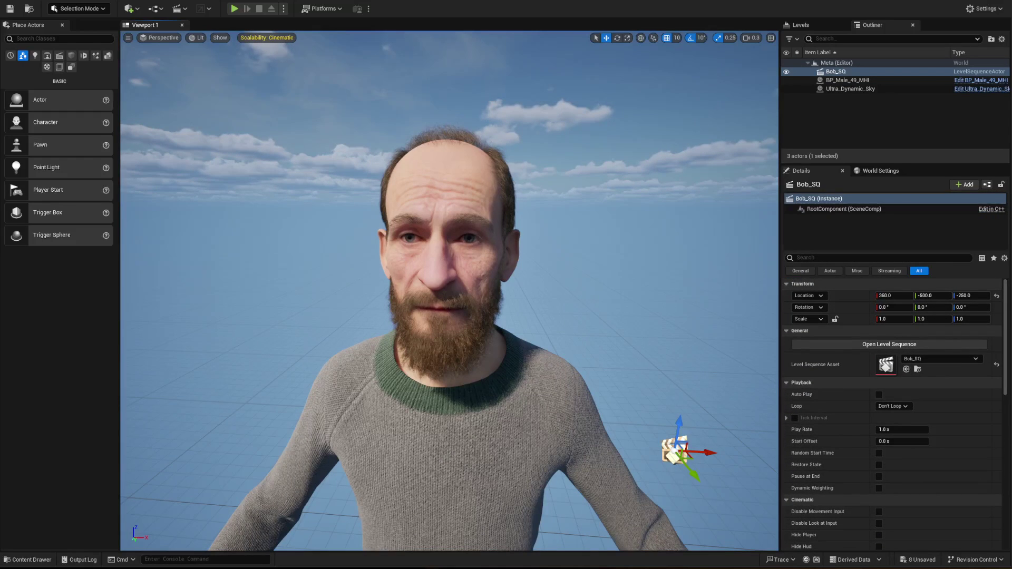
left_click(890, 344)
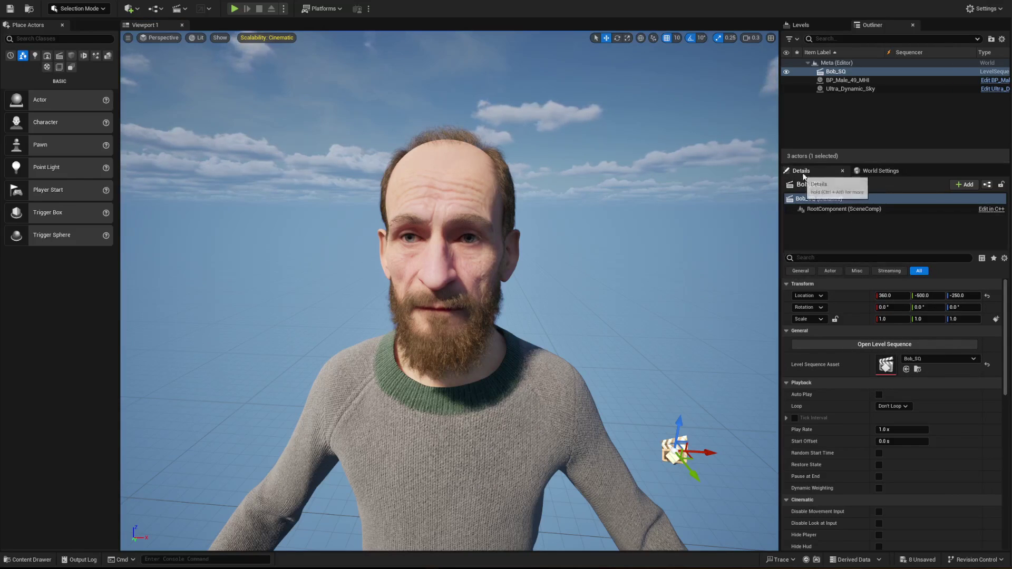
left_click(73, 0)
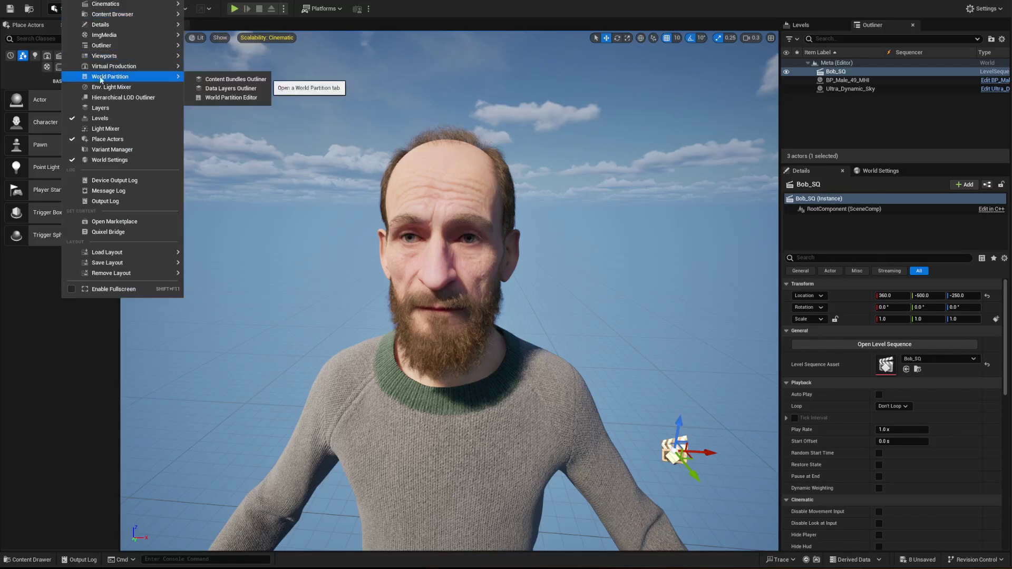
mouse_move(114, 26)
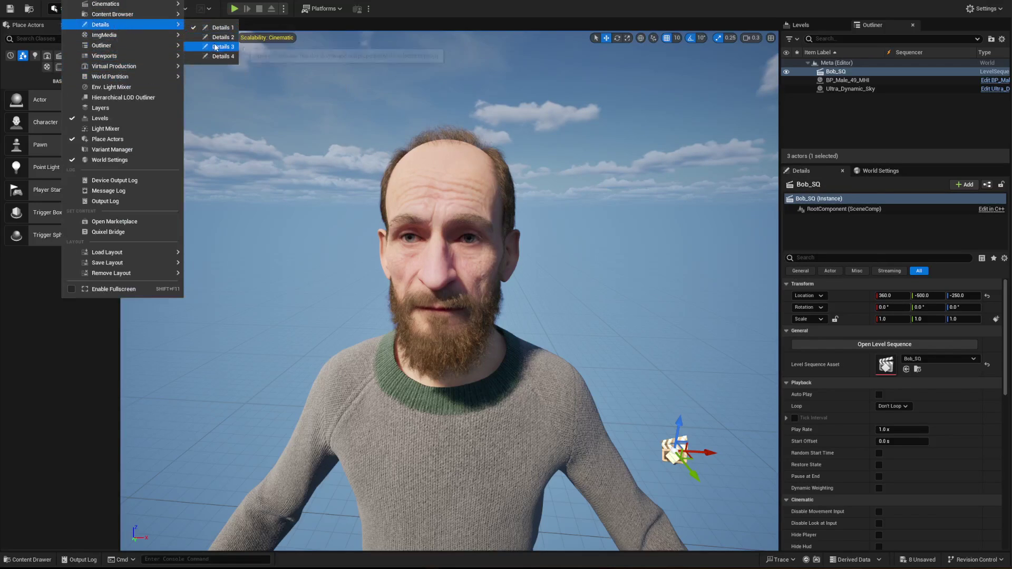
left_click_drag(1011, 139, 822, 16)
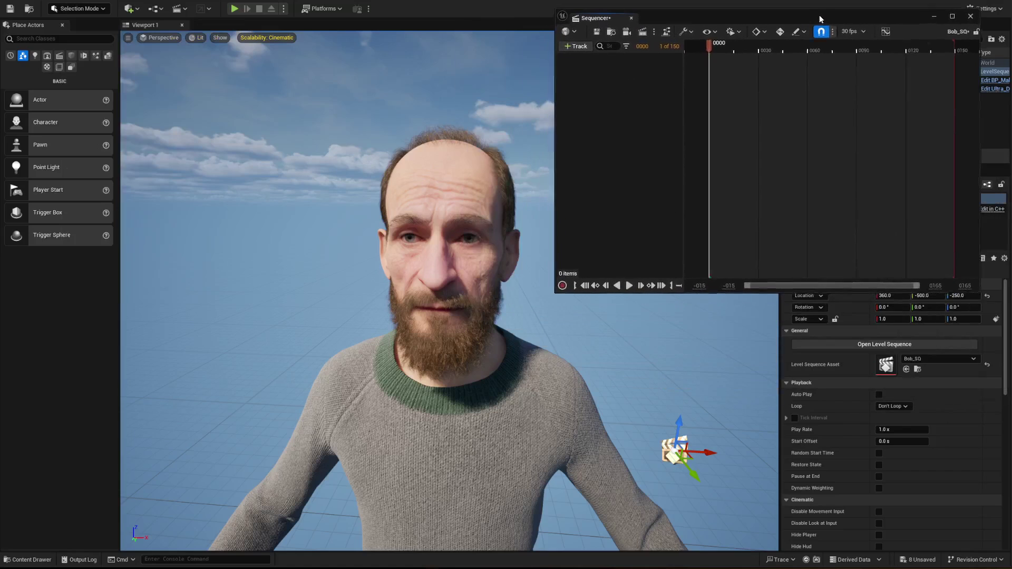
Add the BP_Male_49_MHI character to the sequence as an actor track
left_click(441, 169)
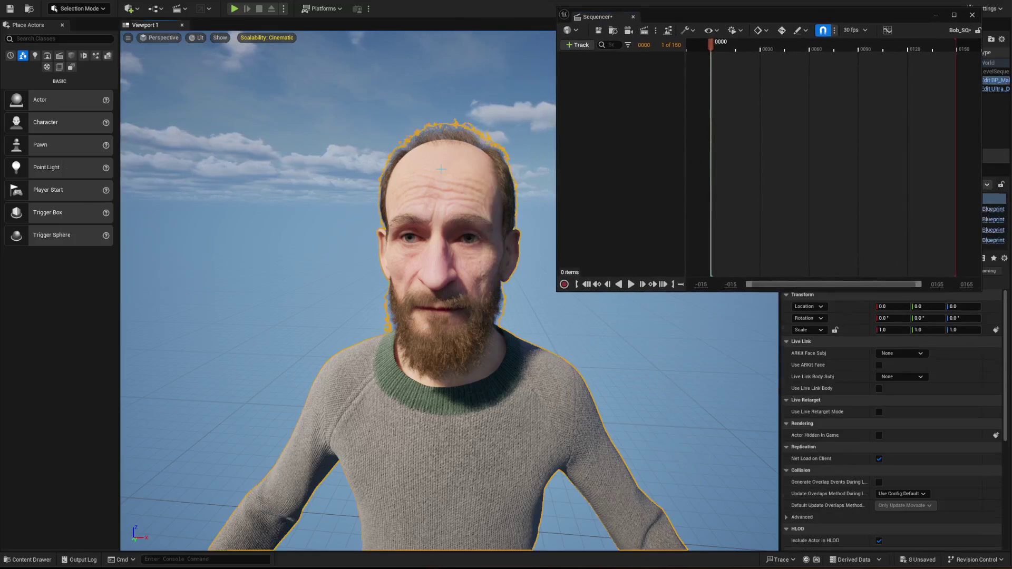
left_click(579, 46)
mouse_move(606, 59)
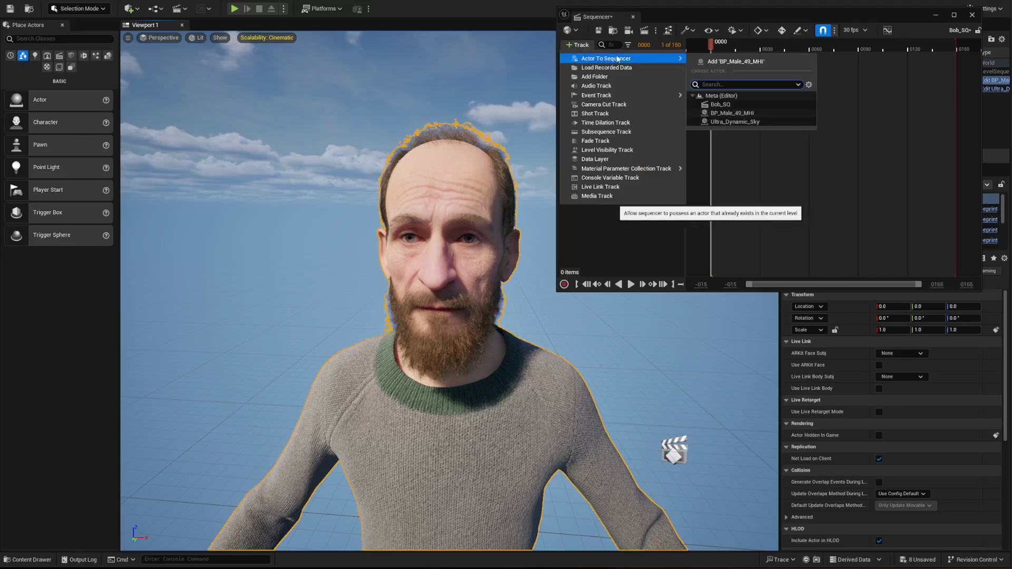
left_click(739, 62)
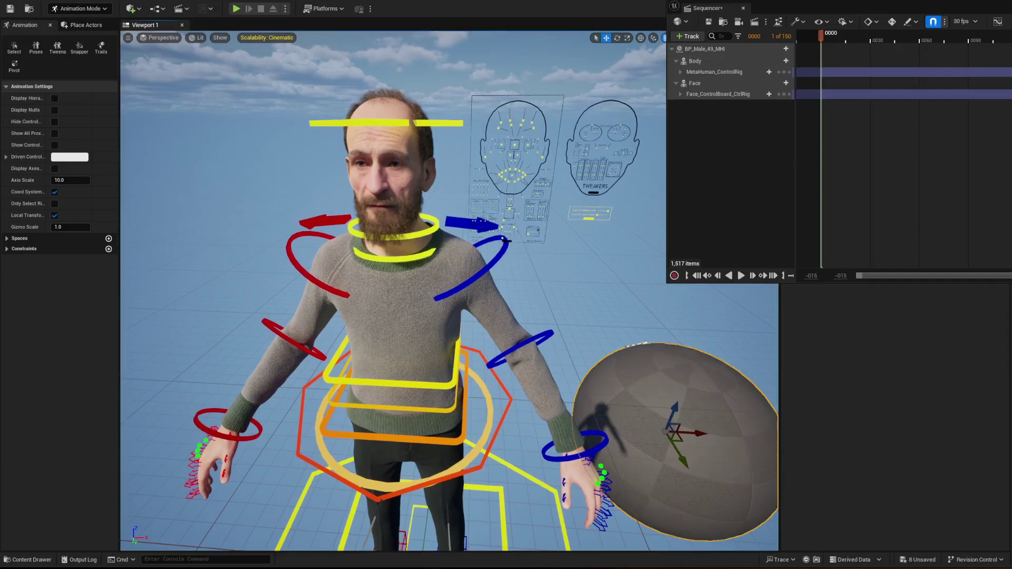
Close Sequencer and switch the editor from Animation to Selection mode
left_click_drag(896, 10, 658, 47)
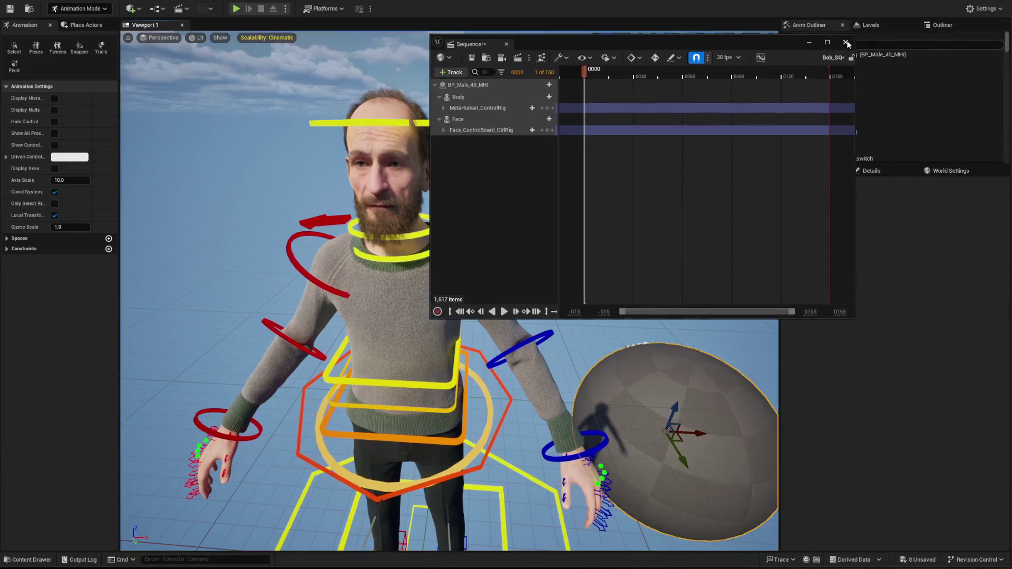
left_click(847, 43)
key("shift+1")
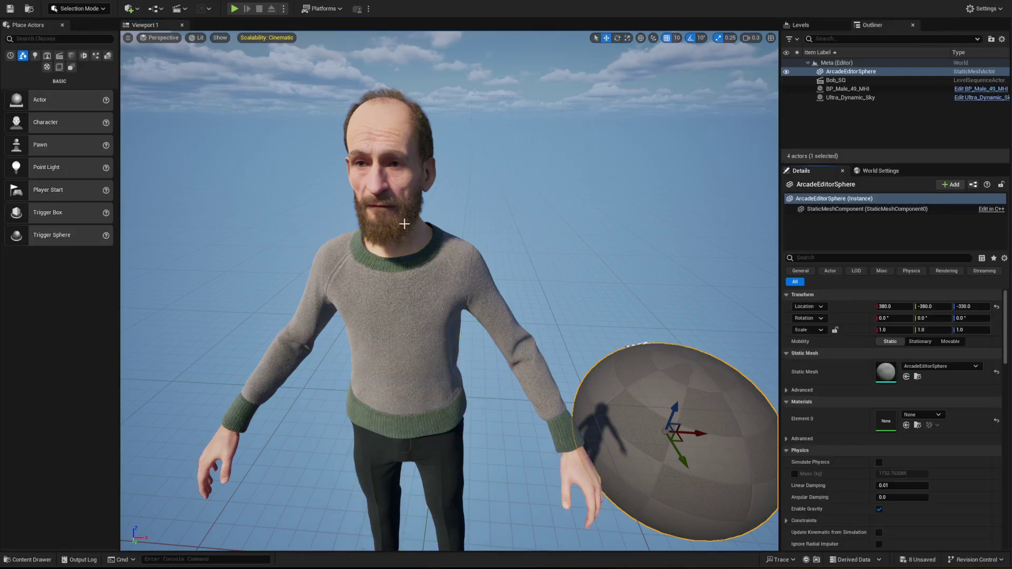
Delete the ArcadeEditorSphere actor standing next to the character
mouse_move(444, 299)
right_mouse_down()
mouse_move(451, 315)
mouse_move(478, 266)
mouse_move(443, 312)
right_mouse_up()
key("s")
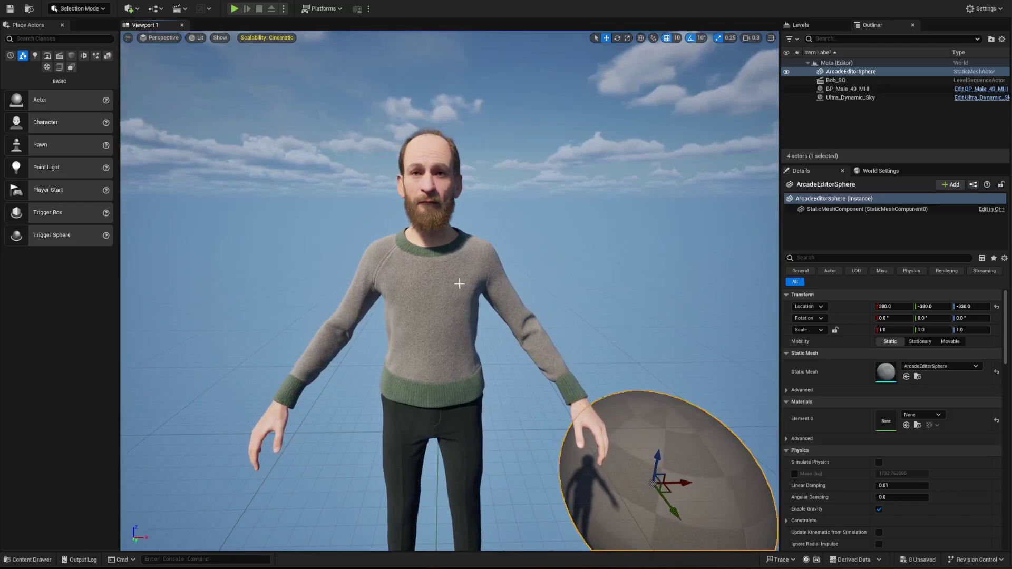
left_click(435, 281)
right_click_drag(580, 211, 584, 225)
key("s")
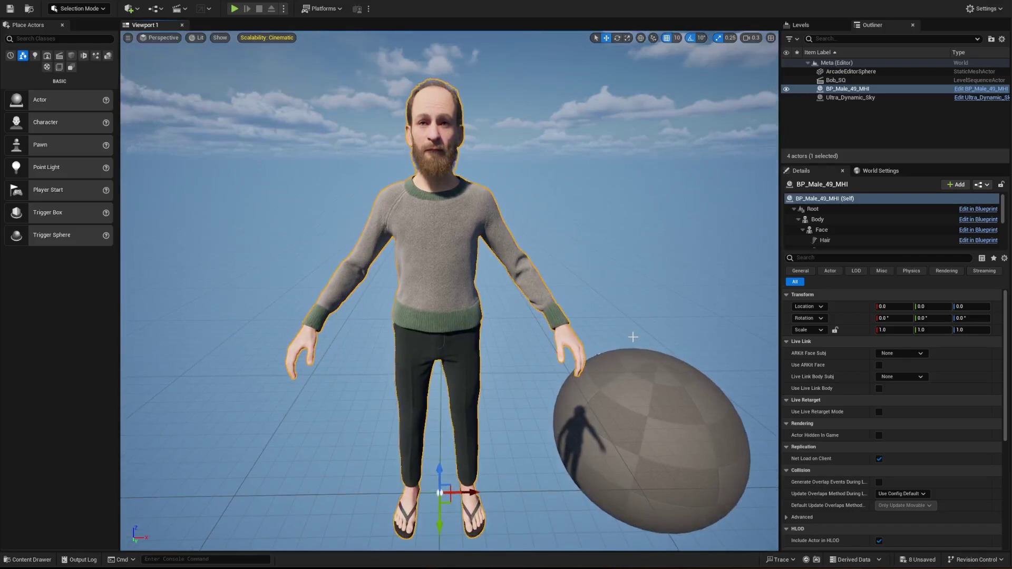
left_click(632, 399)
key("Delete")
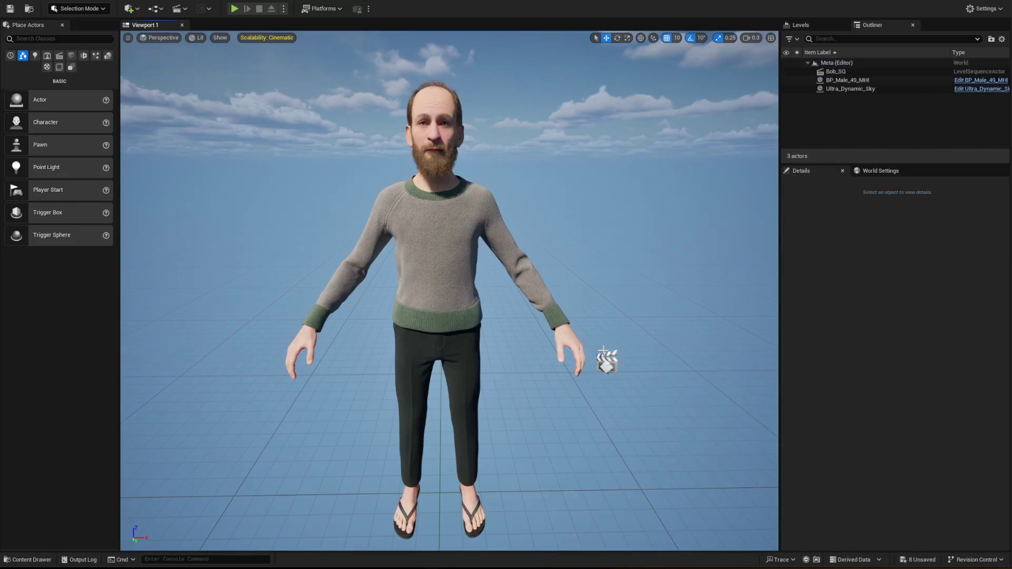
Reopen the Bob_SQ sequence in Sequencer and move its window clear of the character
left_click(608, 362)
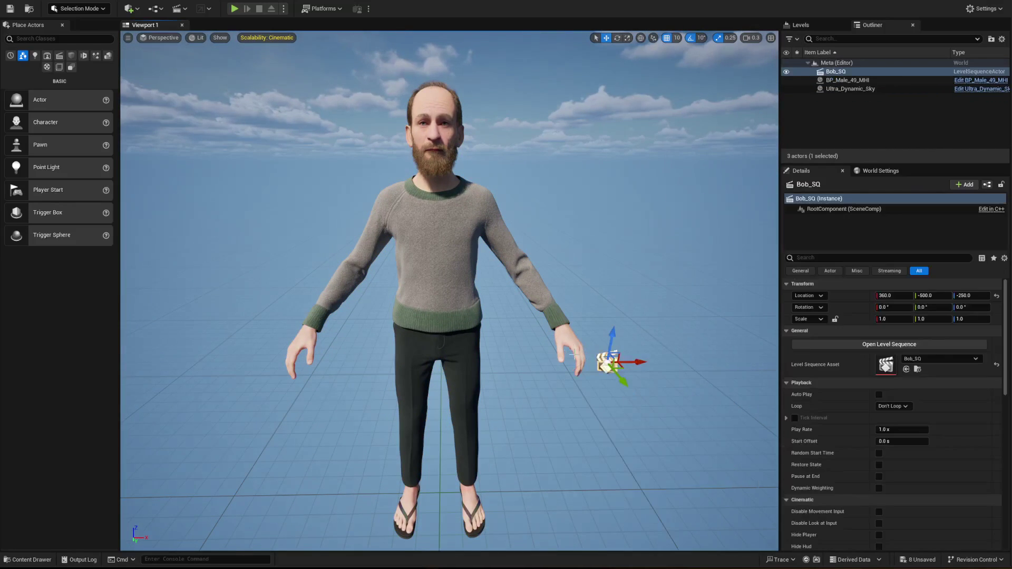
double_click(887, 365)
left_click_drag(636, 45, 833, 76)
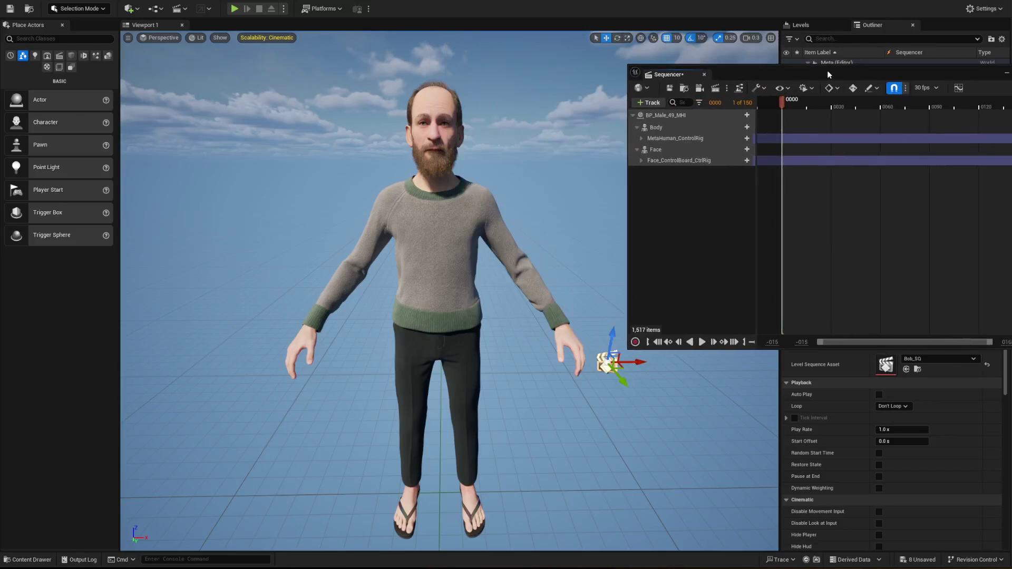
Select the Face_ControlBoard_CtrlRig and MetaHuman_ControlRig tracks in turn and inspect the rig controls around the character
mouse_move(483, 315)
right_mouse_down()
mouse_move(483, 287)
mouse_move(483, 305)
right_mouse_up()
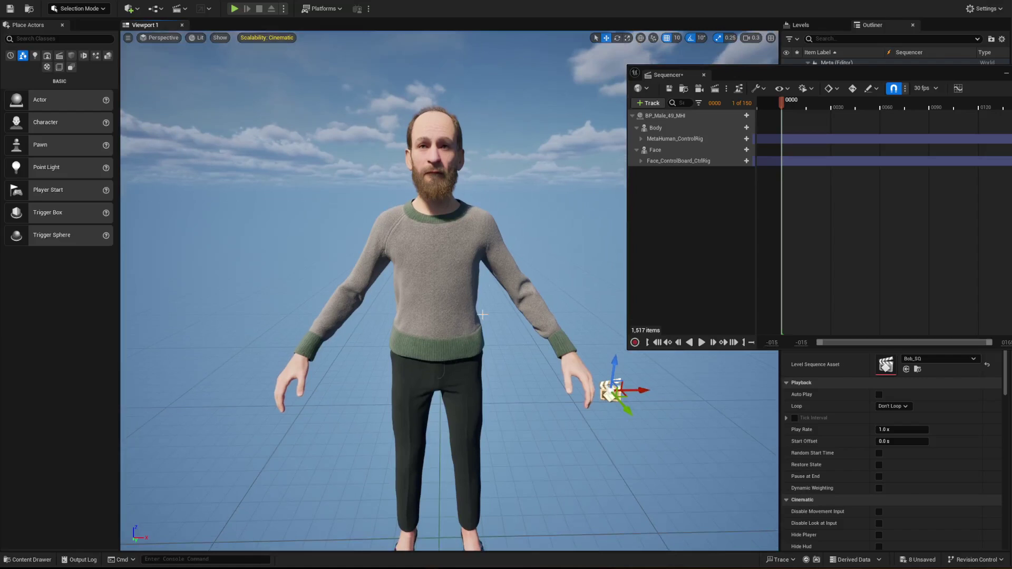
left_click(666, 140)
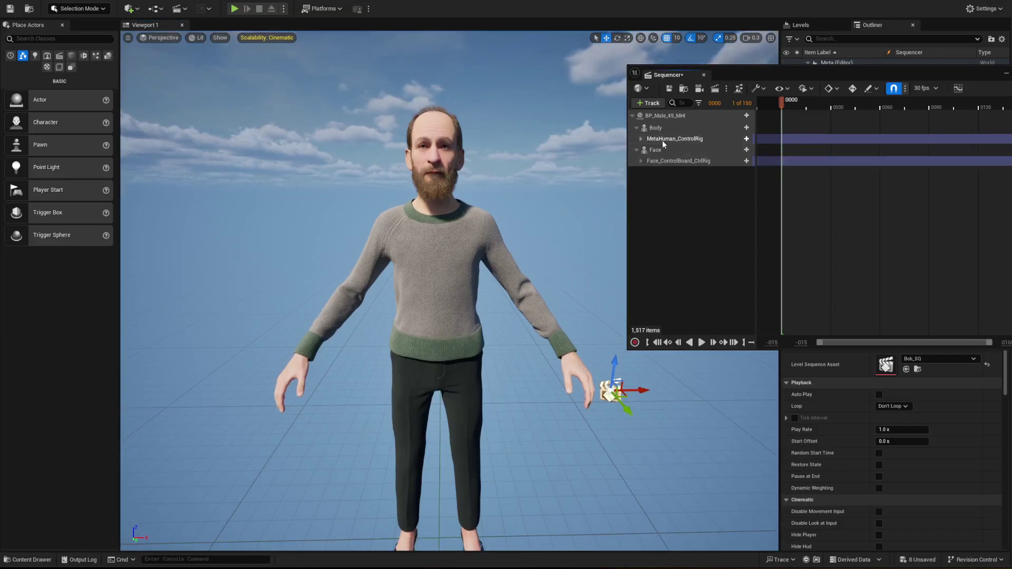
left_click(681, 161)
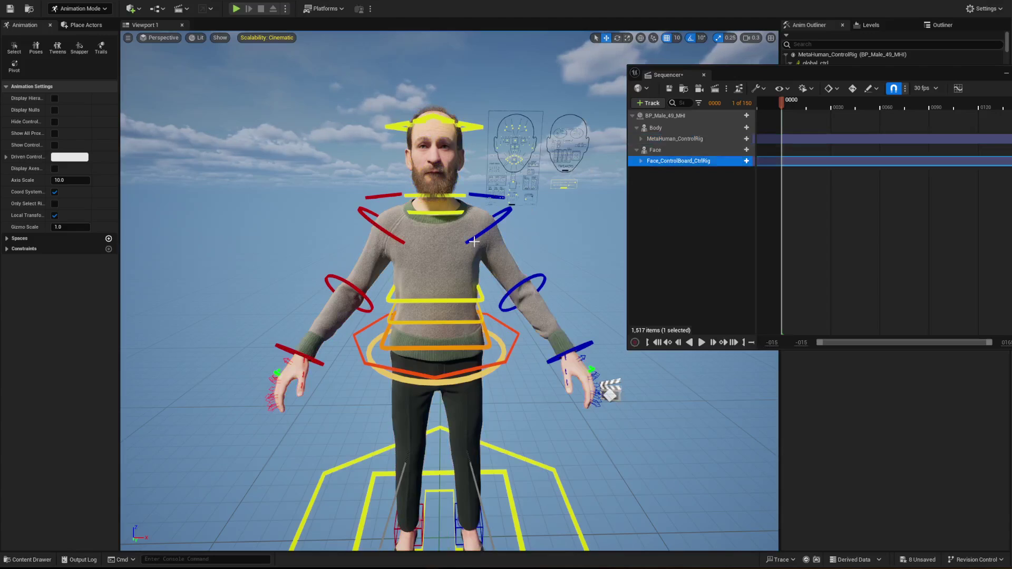
mouse_move(448, 290)
right_mouse_down()
mouse_move(448, 301)
mouse_move(441, 286)
mouse_move(455, 288)
right_mouse_up()
scroll(642, 420, "up", 5)
scroll(450, 290, "down", 10)
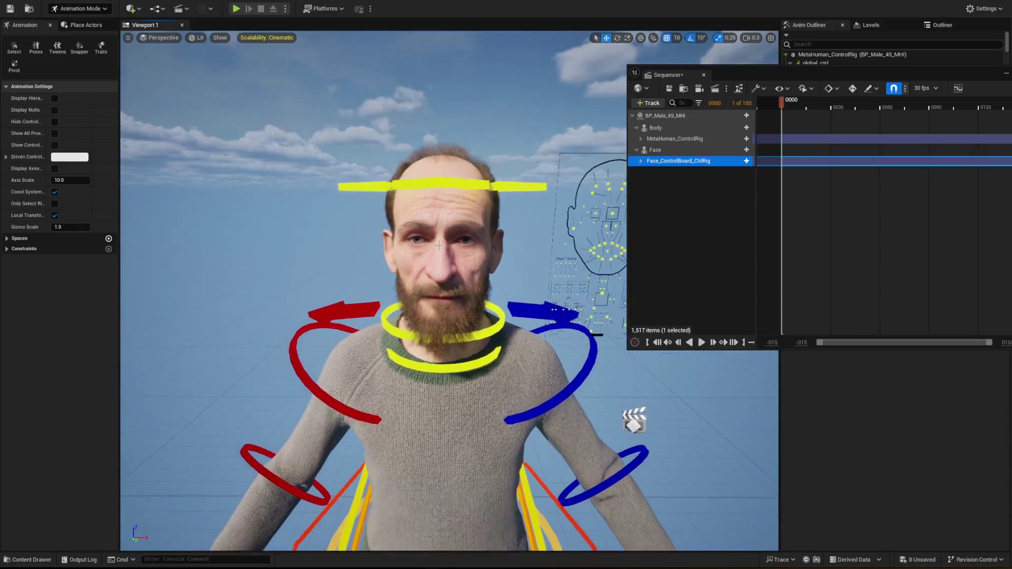
left_click(675, 138)
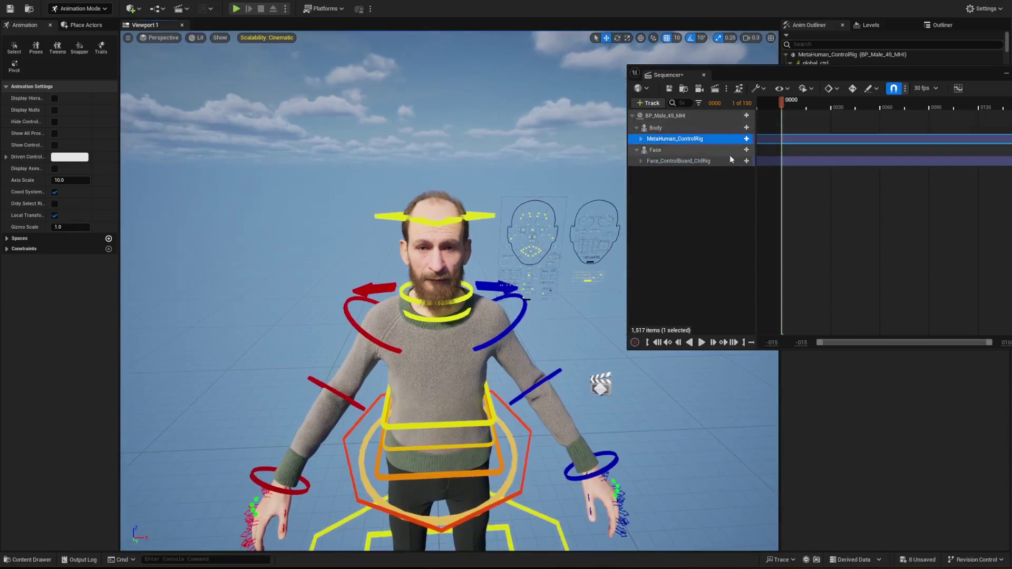
Expand the MetaHuman_ControlRig track and set a keyframe on head_ctrl at frame 0
left_click_drag(804, 74, 757, 41)
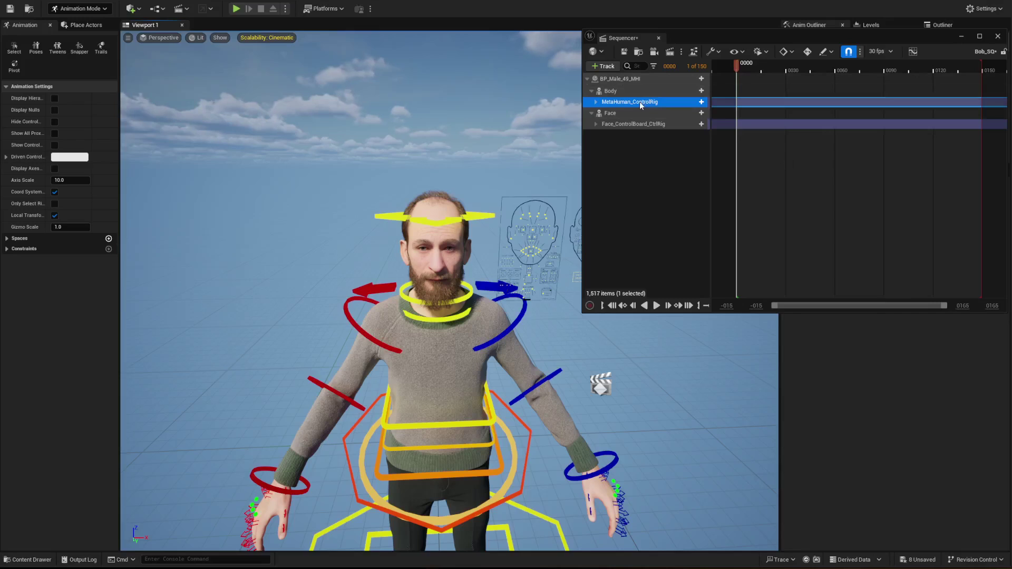
left_click(594, 102)
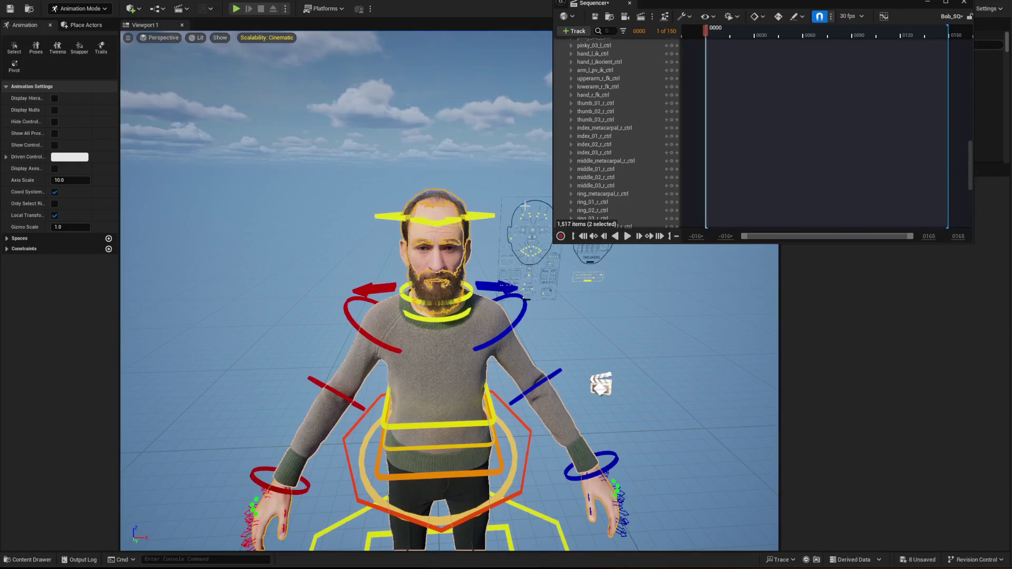
mouse_move(741, 3)
left_mouse_down()
mouse_move(767, 10)
mouse_move(747, 9)
left_mouse_up()
scroll(793, 143, "up", 3)
scroll(794, 143, "up", 1)
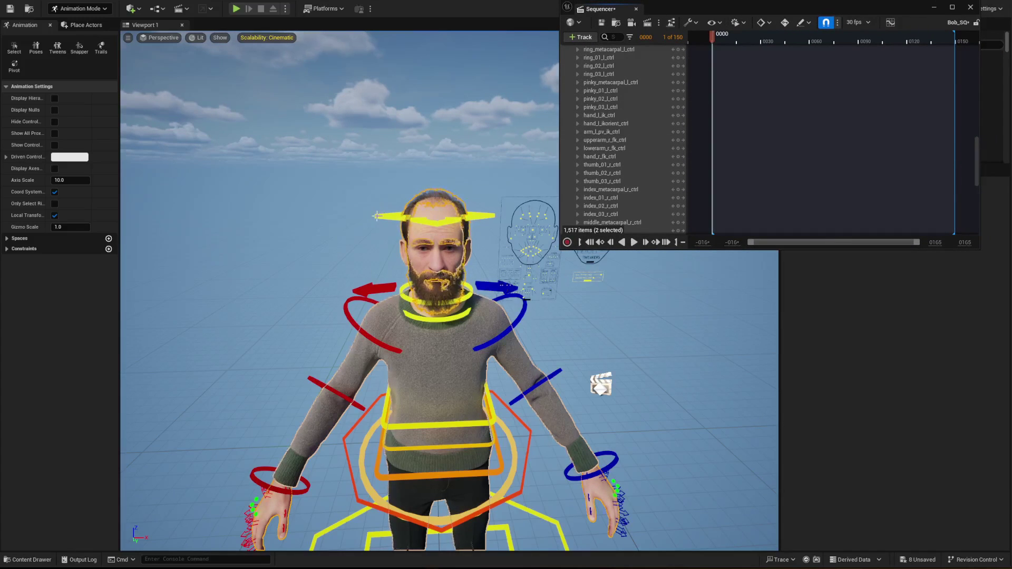
left_click(391, 217)
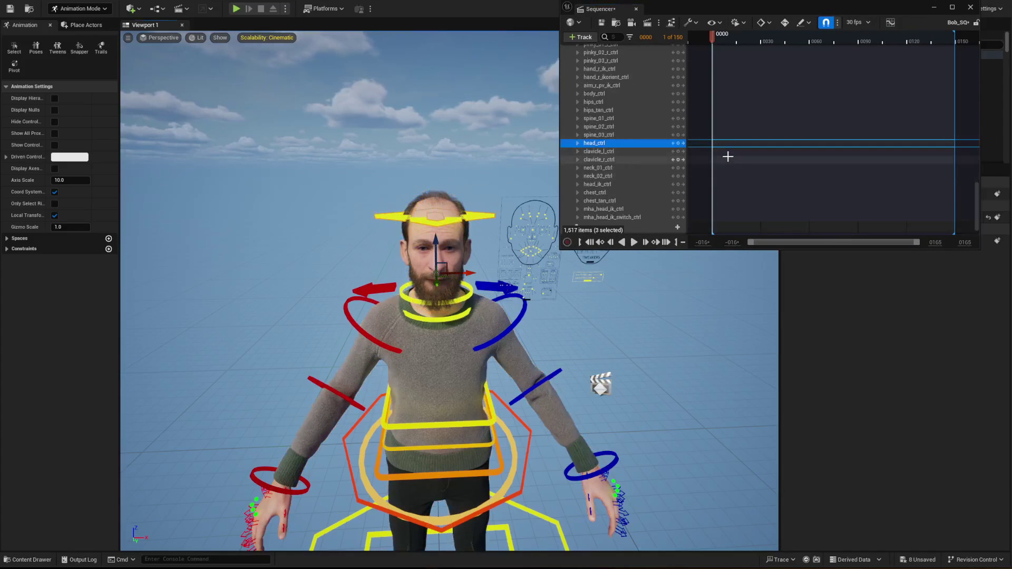
key("s")
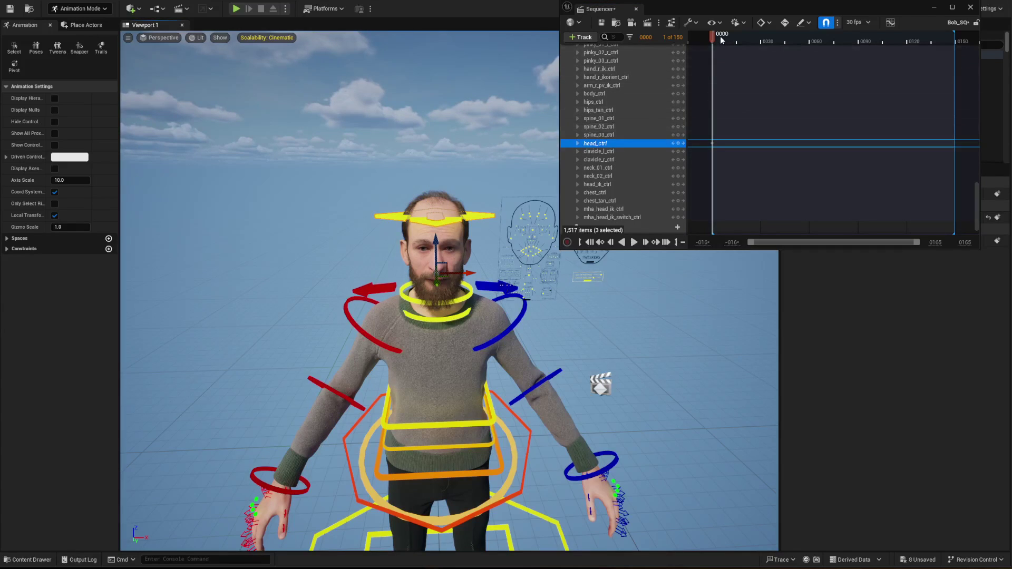
Move the playhead to frame 27 and rotate the character's head control
left_click_drag(730, 39, 756, 40)
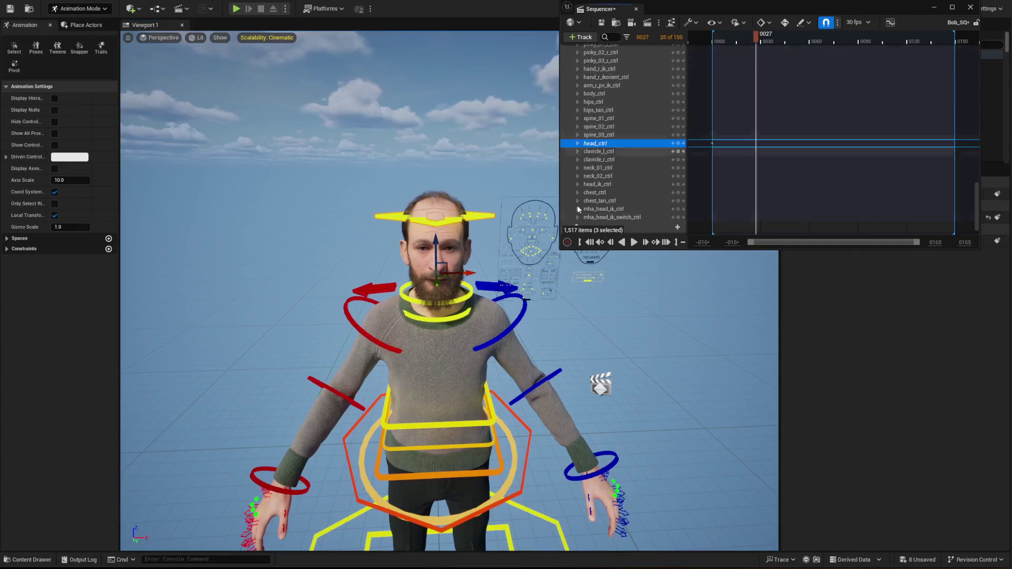
right_click_drag(506, 295, 500, 290)
key("e")
left_click_drag(407, 243, 406, 246)
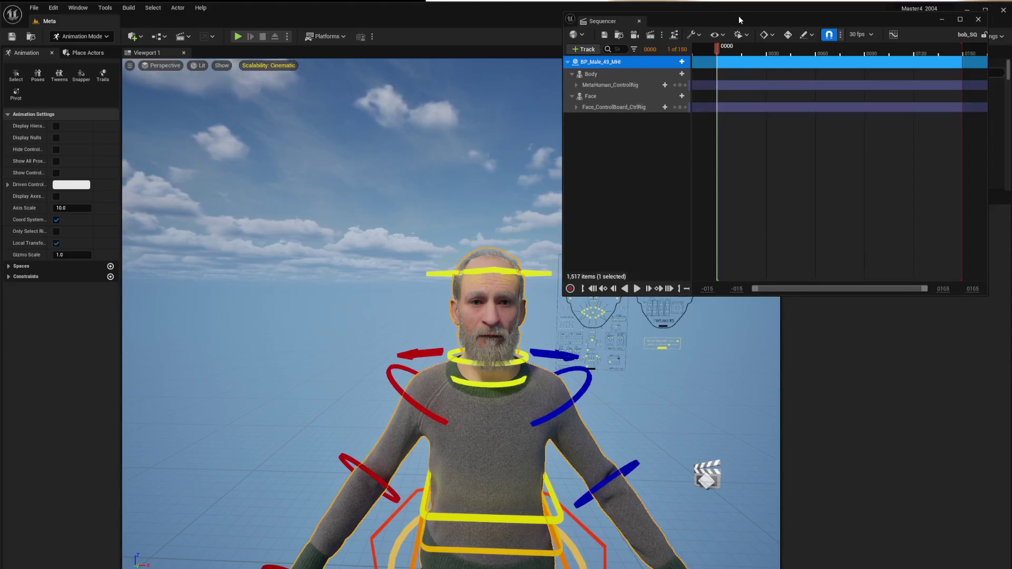
Expand the MetaHuman_ControlRig track, select the character's head control, and undo a trial rotation of it
left_click_drag(740, 20, 775, 31)
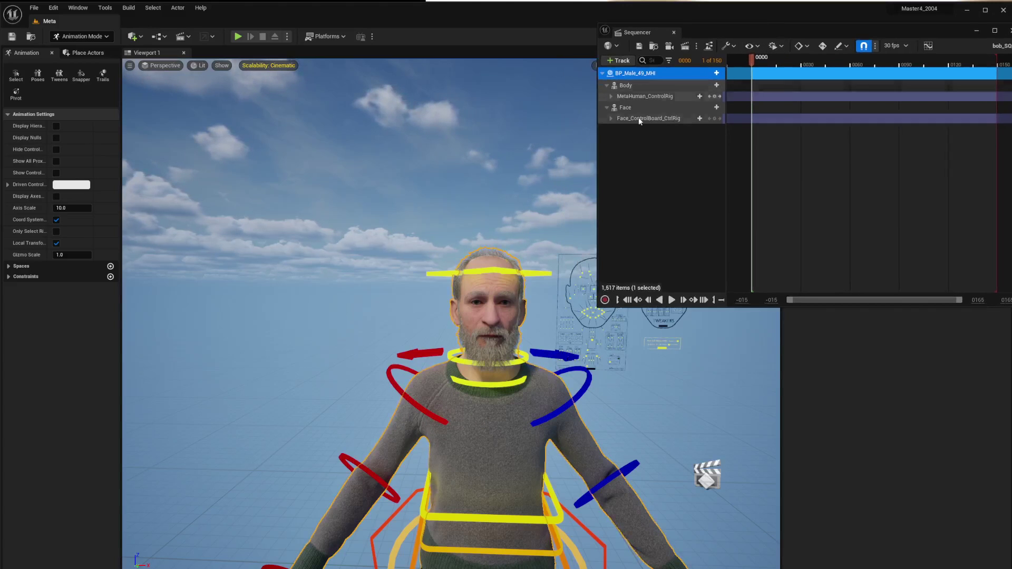
left_click(611, 96)
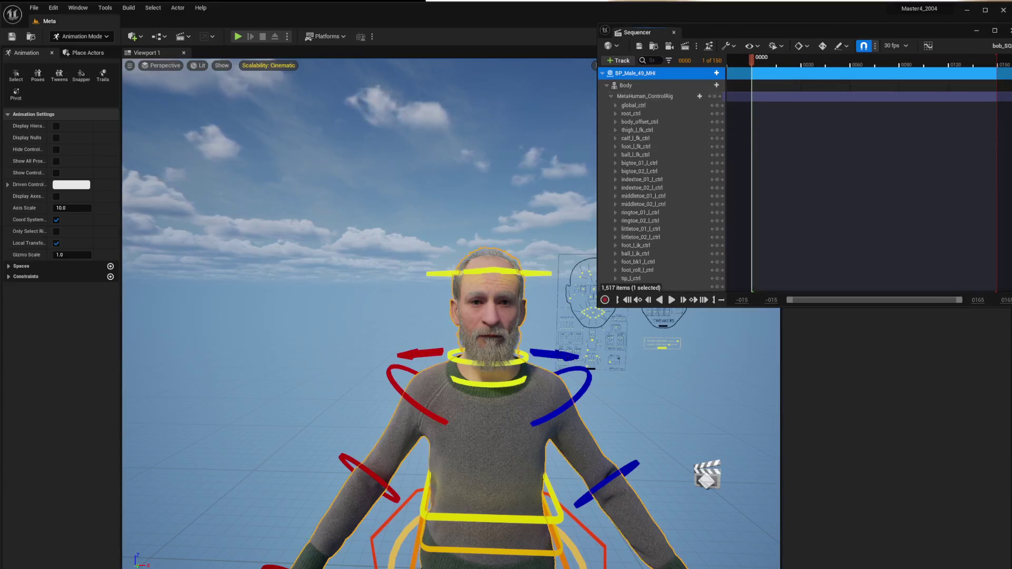
left_click(544, 274)
key("e")
left_click_drag(535, 336, 537, 306)
key("ctrl+z")
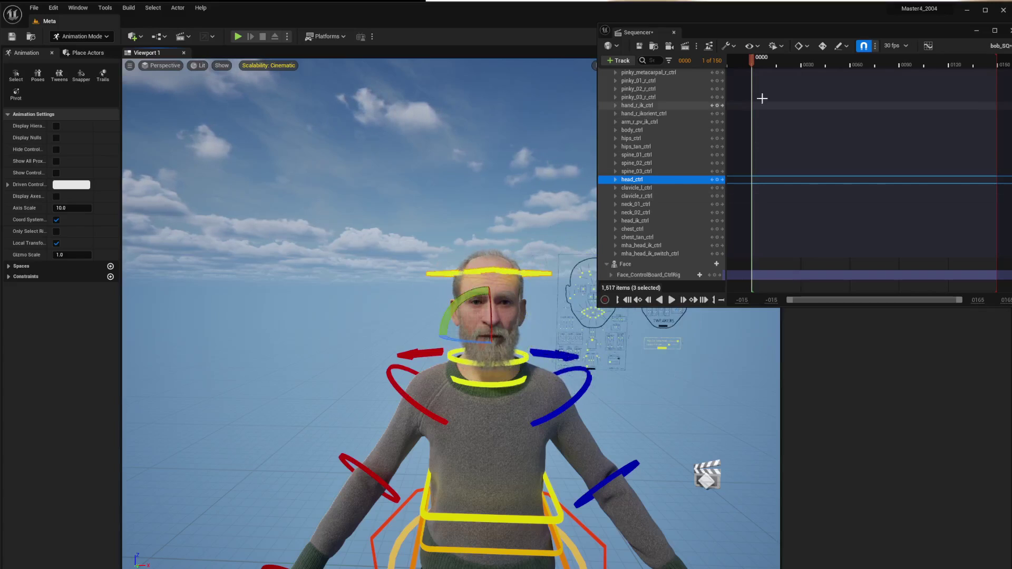
Turn off grid and rotation snapping in the viewport, then test-rotate the head control and undo the trial
left_click_drag(796, 26, 795, 112)
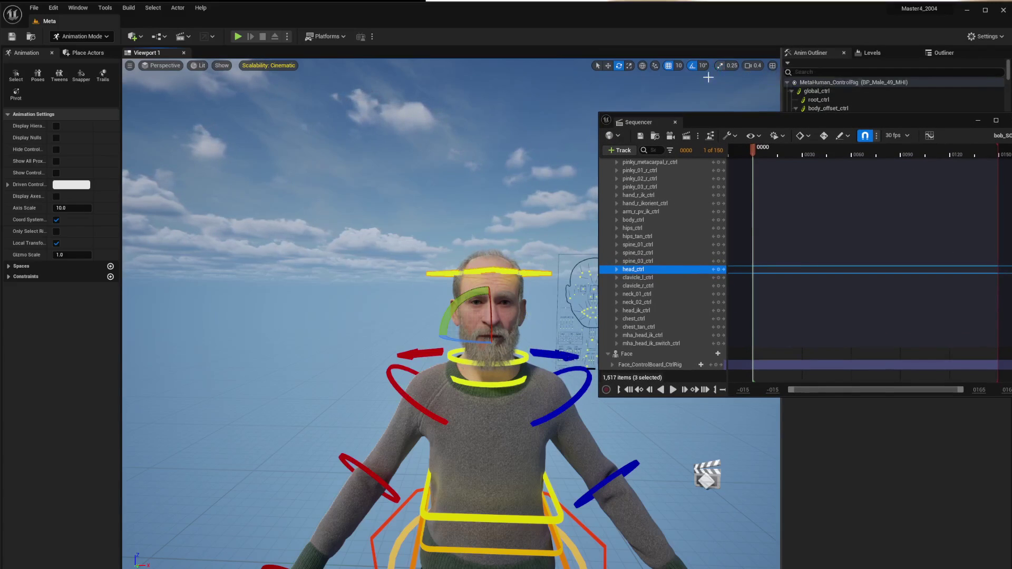
left_click(692, 67)
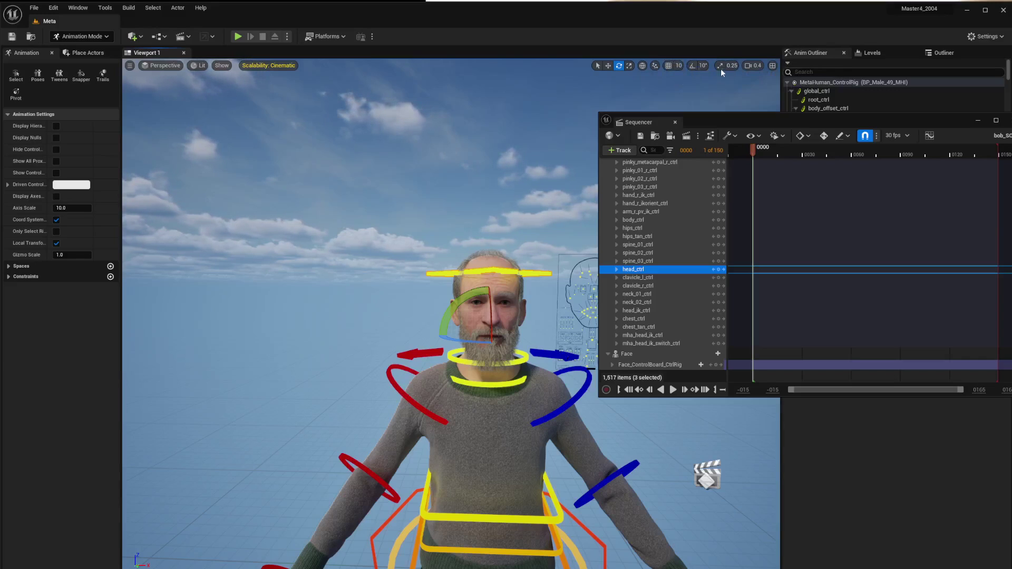
left_click_drag(773, 126, 726, 50)
left_click_drag(449, 308, 457, 296)
key("ctrl+z")
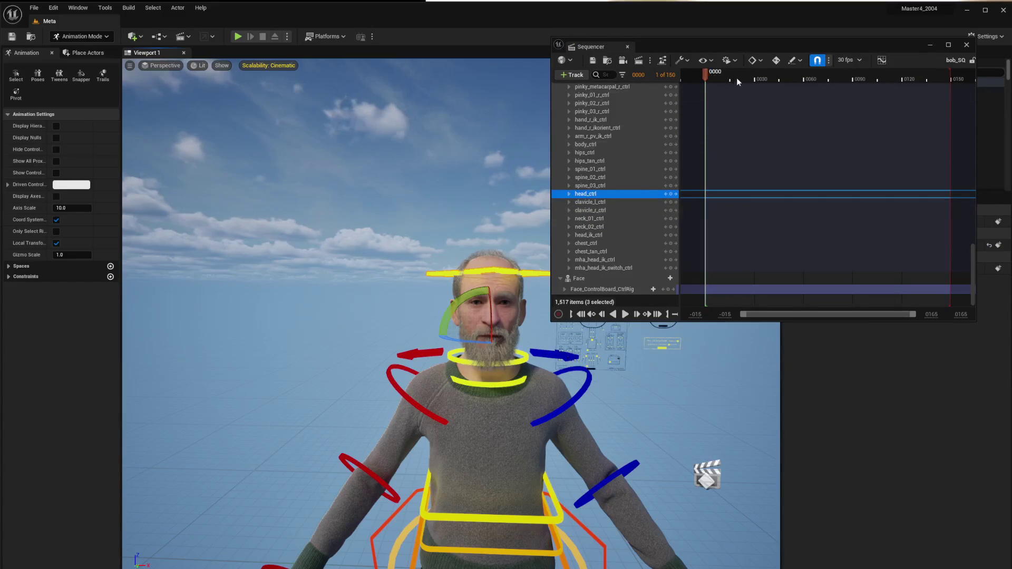
Keyframe head_ctrl at frame 0, tilted sideways at frame 36, and turned the opposite way at frame 66
key("s")
left_click_drag(718, 75, 762, 80)
left_click_drag(433, 309, 459, 337)
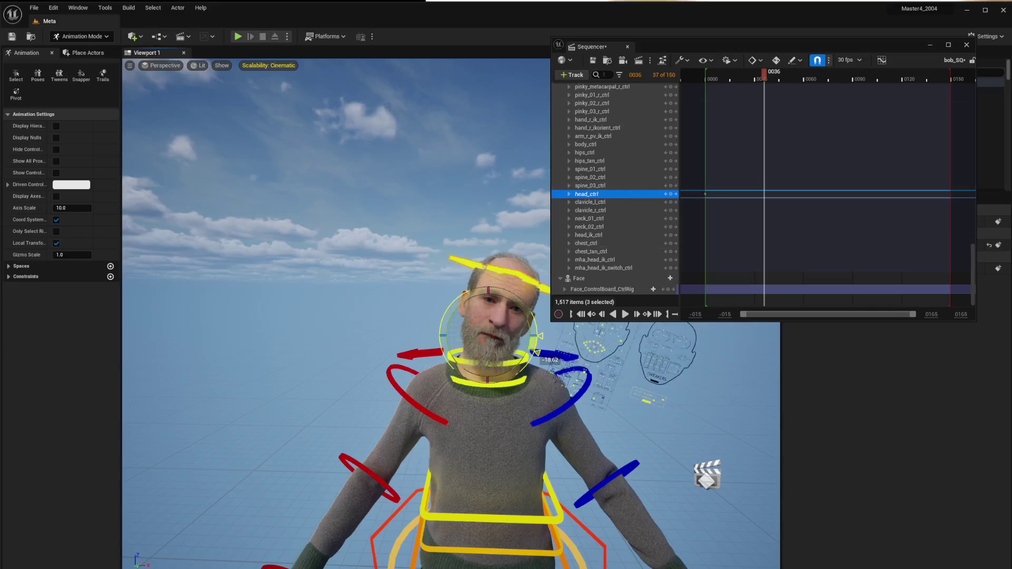
key("s")
left_click_drag(766, 75, 814, 75)
mouse_move(457, 299)
left_mouse_down()
mouse_move(472, 295)
mouse_move(456, 306)
left_mouse_up()
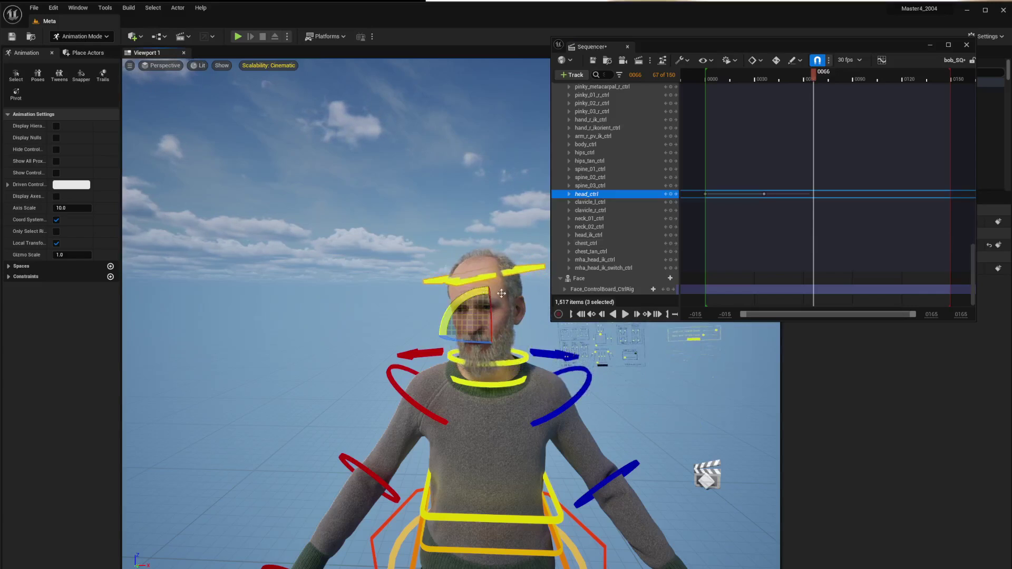
key("s")
Keyframe neck_01_ctrl at frames 0, 36 and 66, leaning it sideways at 36 and slightly the other way at 66
left_click_drag(817, 82, 707, 104)
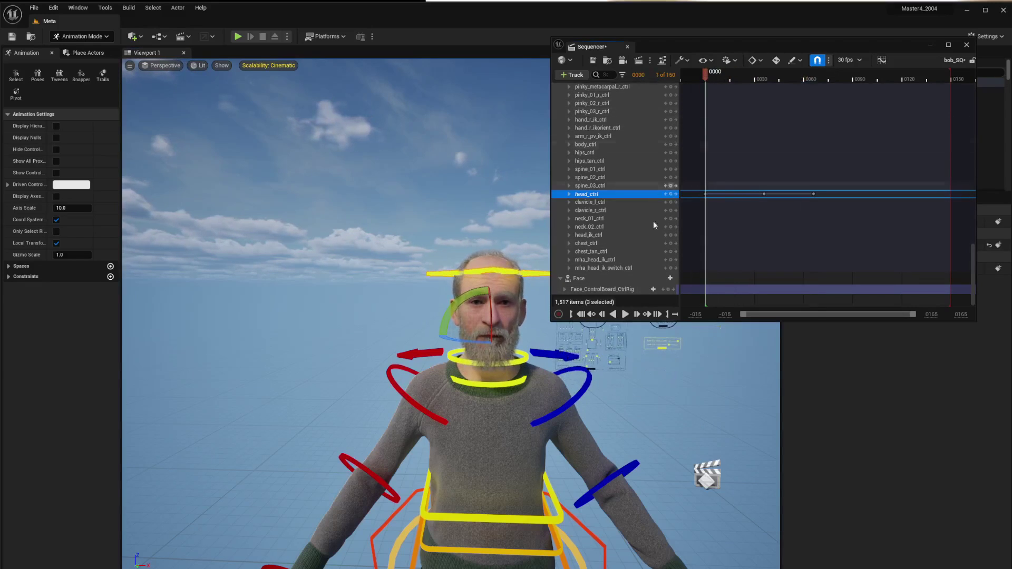
left_click(490, 387)
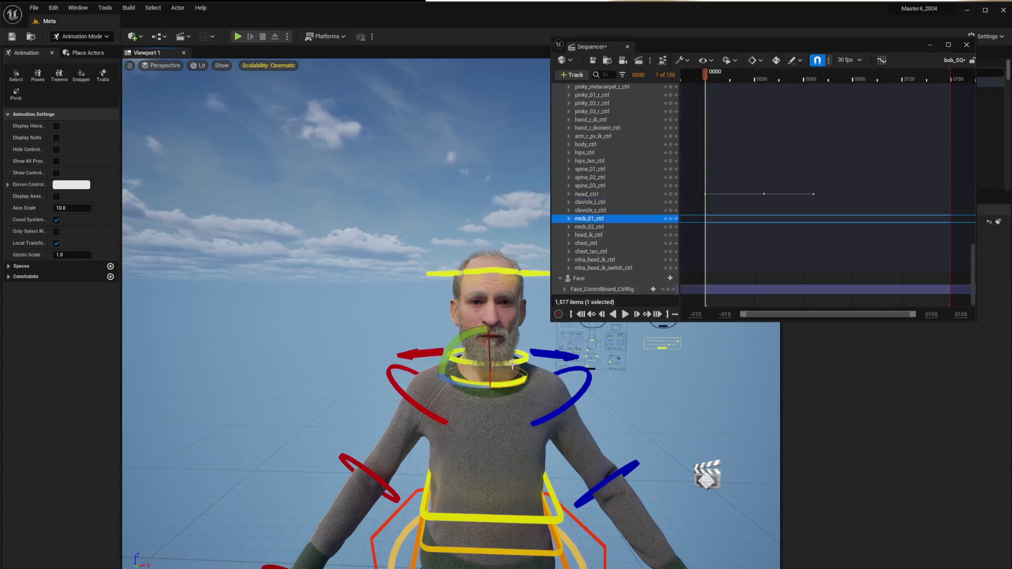
key("s")
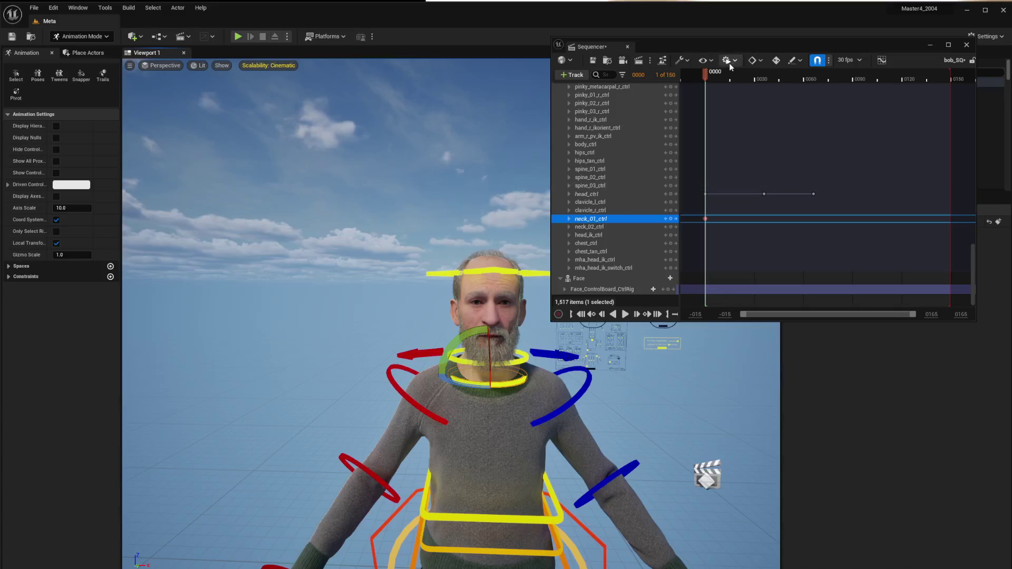
left_click_drag(722, 76, 765, 77)
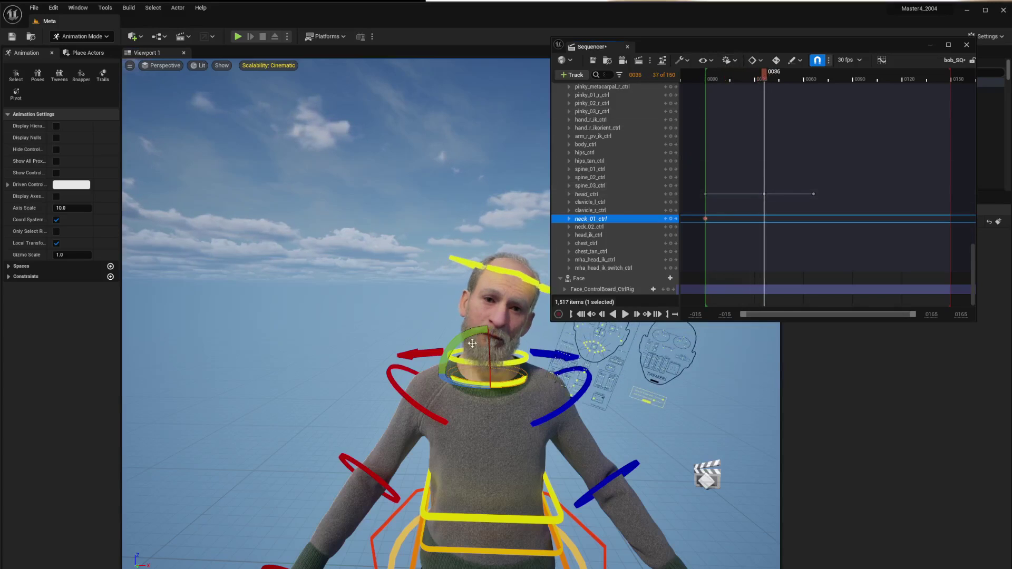
left_click_drag(458, 342, 534, 379)
left_click_drag(465, 385, 477, 389)
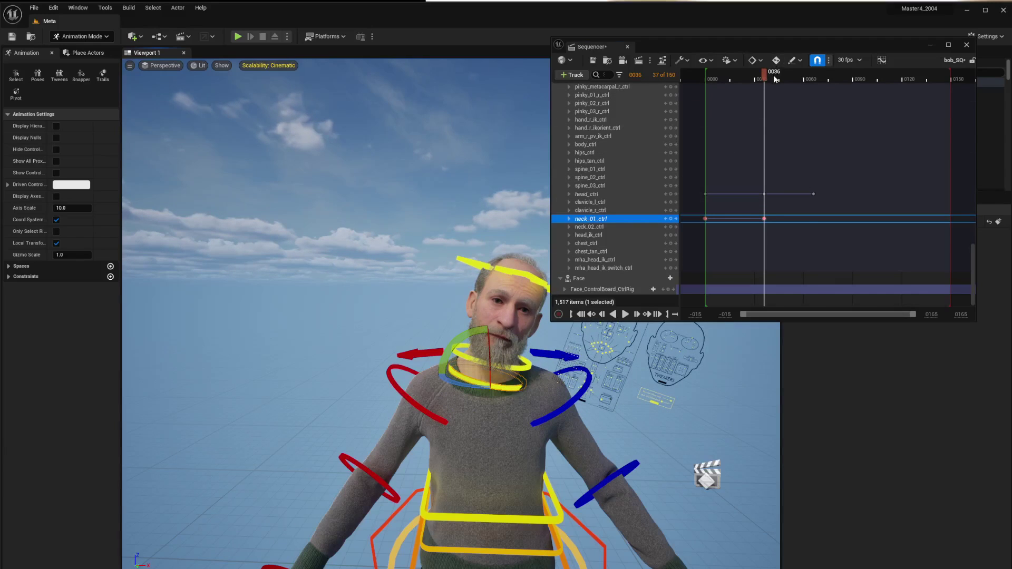
left_click(812, 80)
left_click_drag(470, 335, 464, 339)
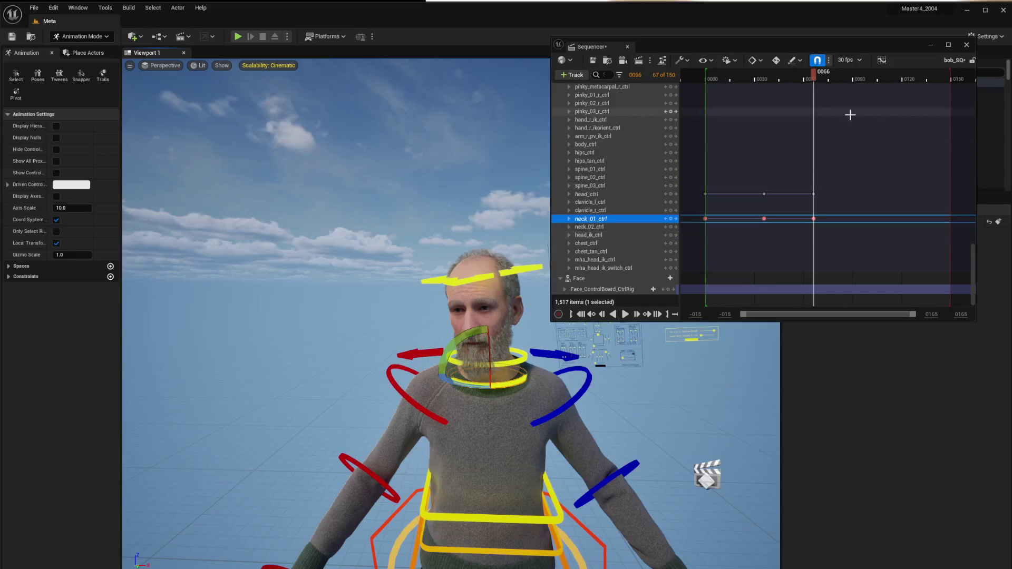
Keyframe spine_03_ctrl at frame 0, bent sideways about 30 degrees at frame 37, and rotated again at frame 66
left_click_drag(814, 78, 706, 94)
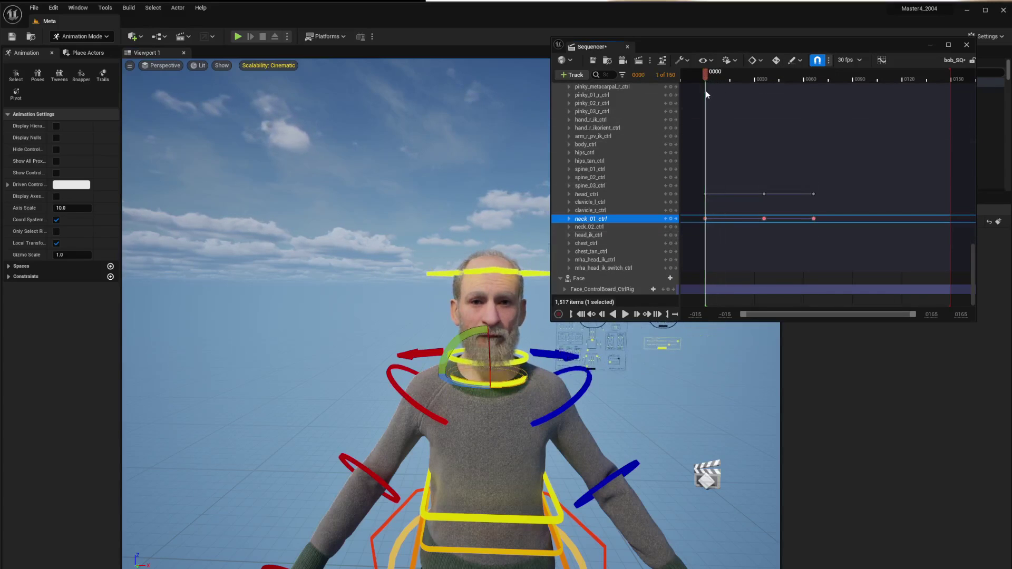
scroll(492, 504, "down", 3)
scroll(480, 441, "up", 3)
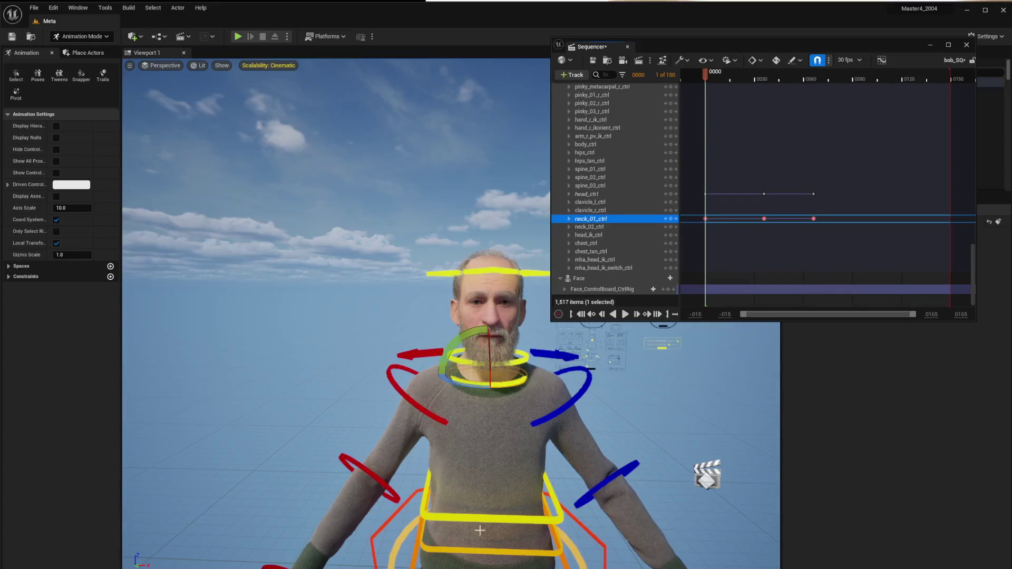
left_click(488, 521)
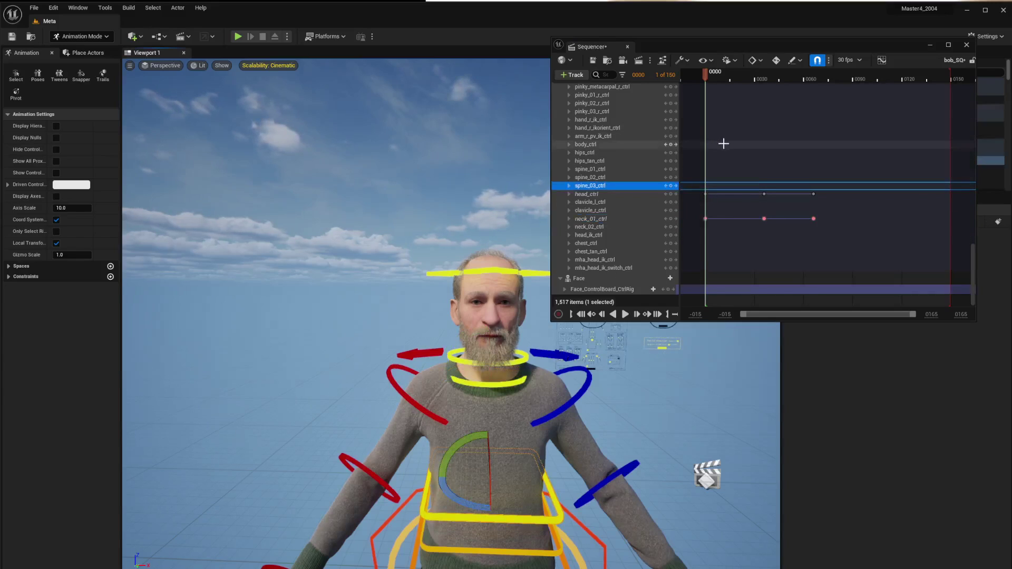
key("s")
left_click_drag(709, 77, 766, 80)
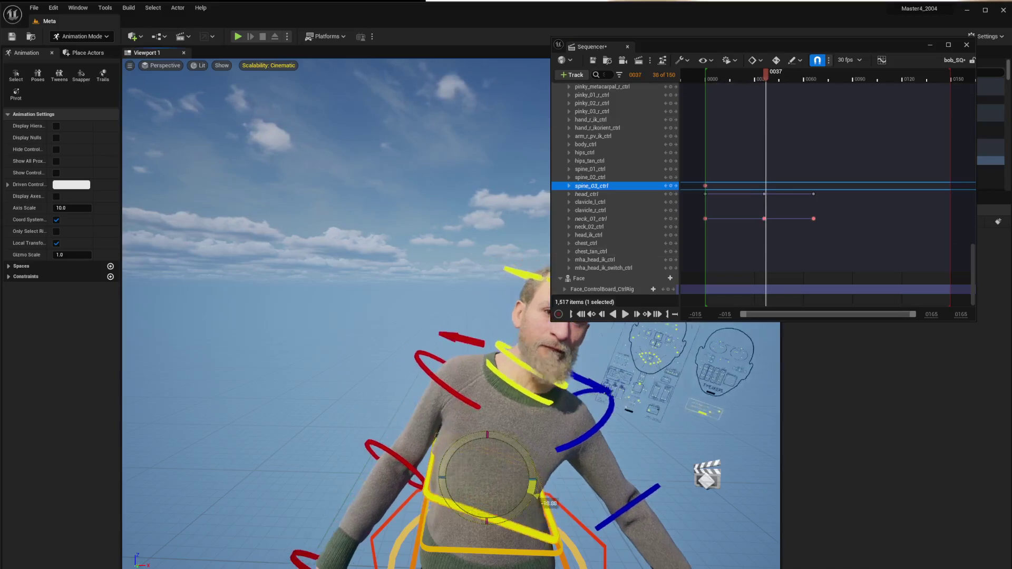
left_click_drag(534, 498, 530, 505)
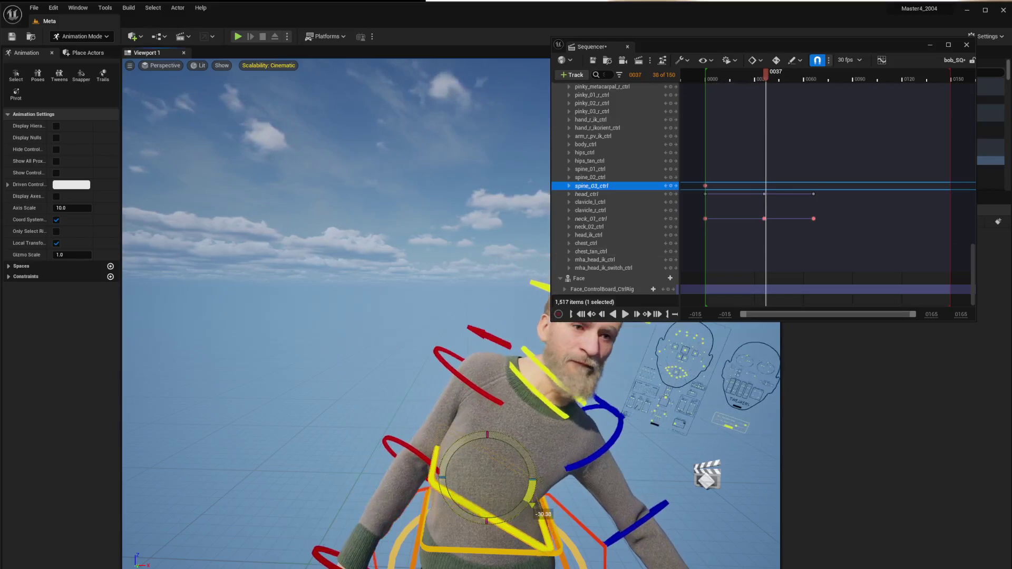
left_click_drag(786, 78, 816, 81)
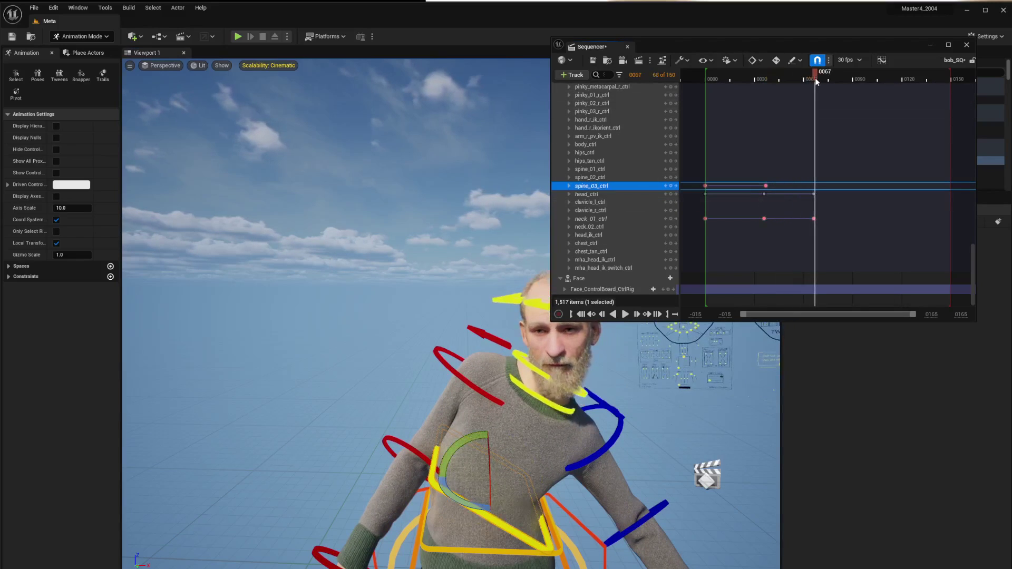
left_click_drag(466, 439, 550, 447)
Scrub back to frame 24 and try rotating the spine_03_ctrl there
left_click_drag(825, 74, 744, 100)
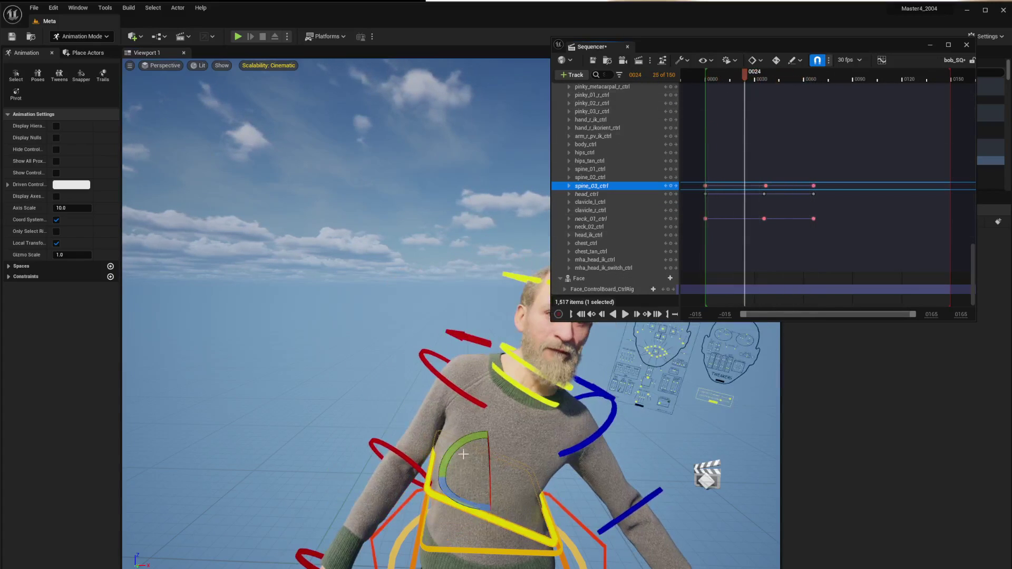
left_click_drag(460, 446, 538, 477)
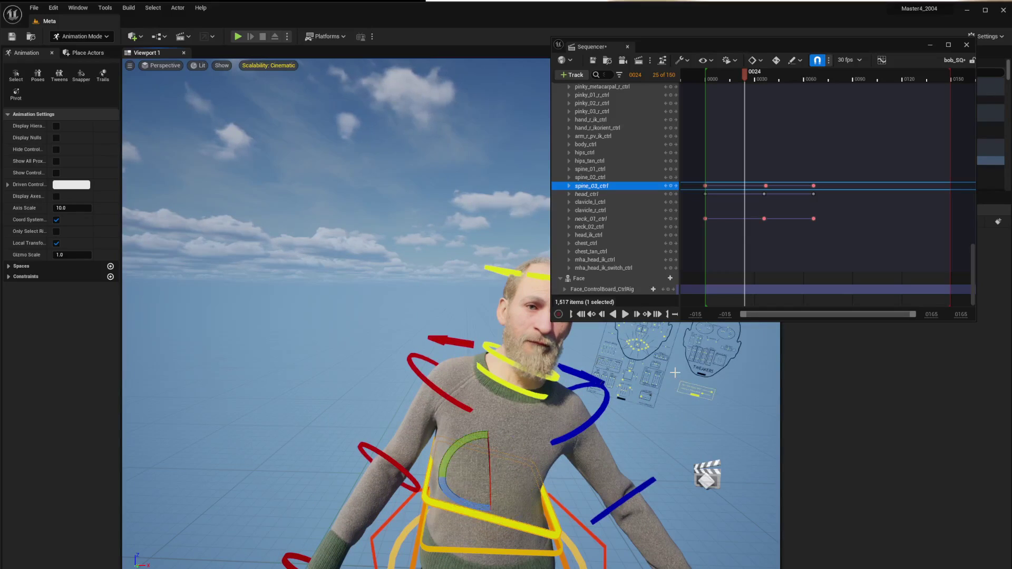
left_click_drag(589, 454, 537, 476)
Return the playhead to frame 0 and try moving the character's left hand with hand_l_fk_ctrl
right_click_drag(514, 462, 287, 501)
mouse_move(323, 369)
left_mouse_down()
mouse_move(296, 387)
mouse_move(352, 350)
mouse_move(324, 369)
left_mouse_up()
right_click_drag(337, 369, 253, 369)
right_click_drag(593, 422, 617, 417)
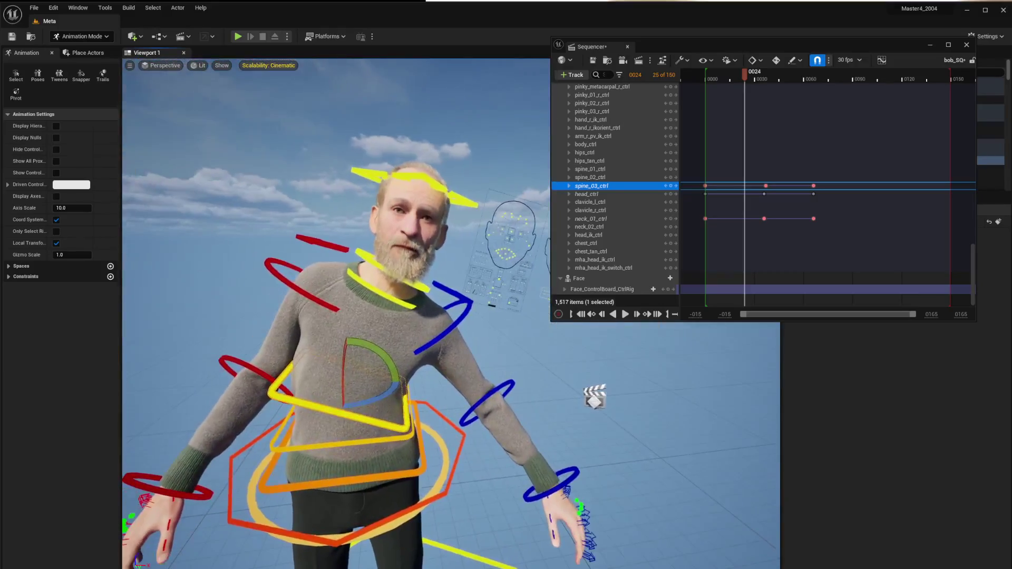
left_click_drag(744, 80, 704, 91)
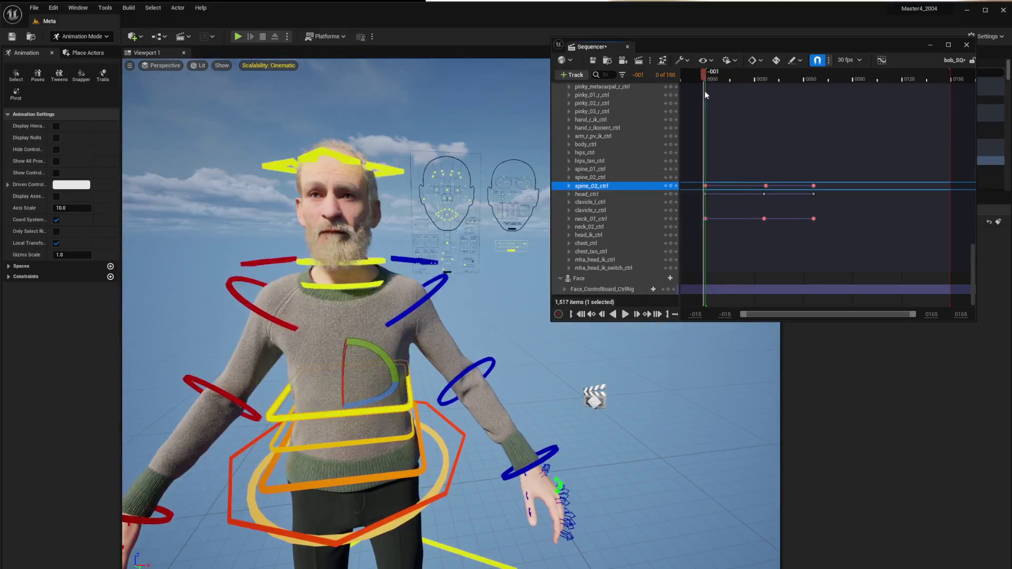
left_click(550, 453)
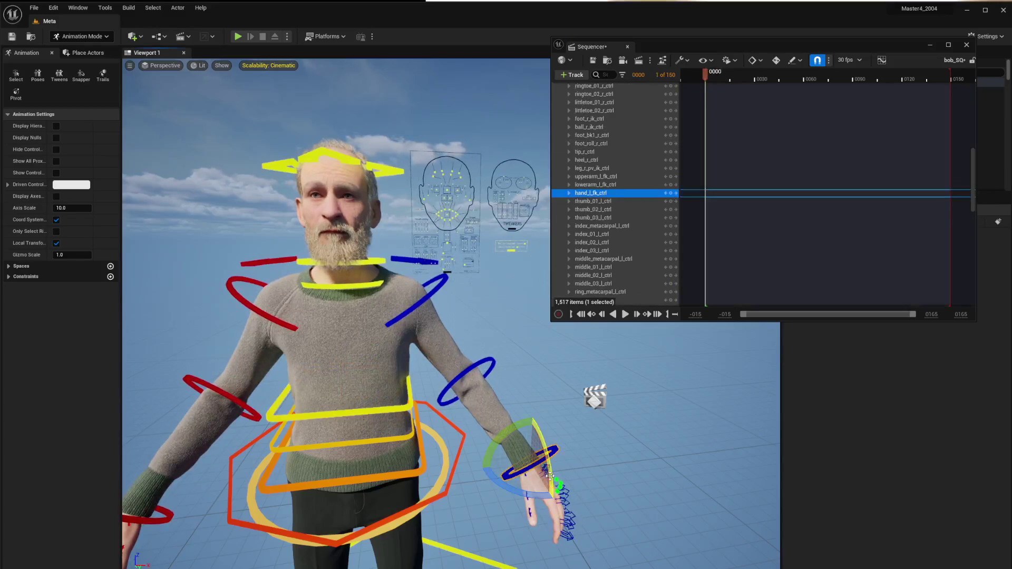
mouse_move(531, 463)
left_mouse_down()
mouse_move(529, 354)
mouse_move(698, 390)
mouse_move(322, 425)
mouse_move(446, 328)
mouse_move(536, 413)
mouse_move(532, 461)
left_mouse_up()
Go back to the start of the track list and filter the Sequencer tracks by "ik"
scroll(610, 136, "up", 3)
scroll(609, 138, "up", 5)
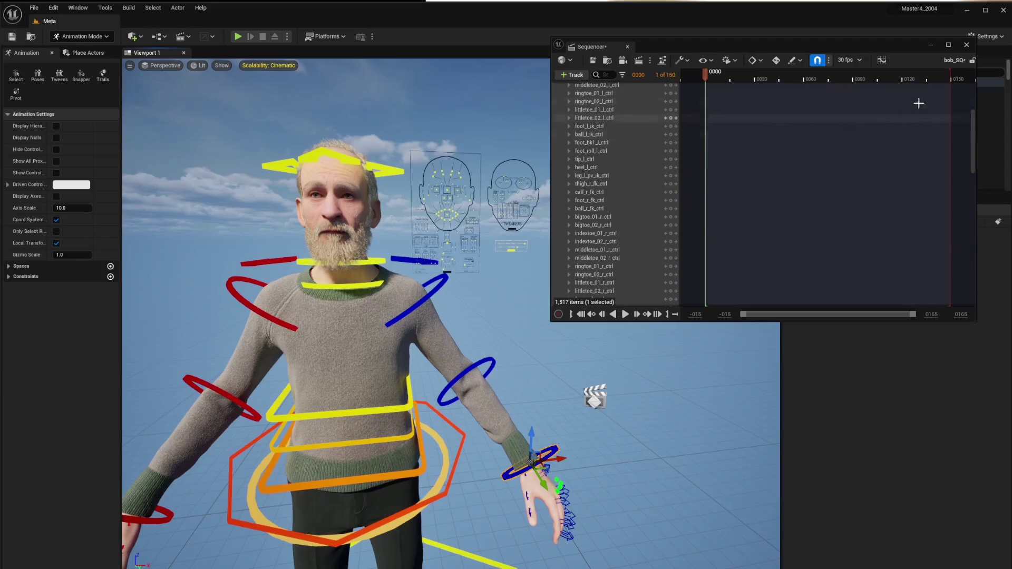
left_click_drag(973, 133, 973, 93)
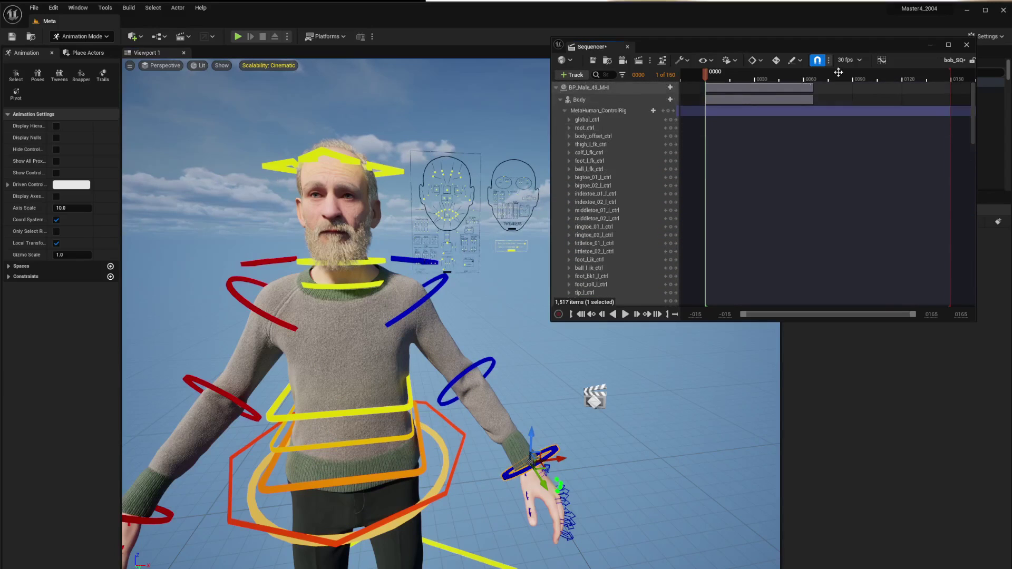
left_click_drag(841, 43, 957, 69)
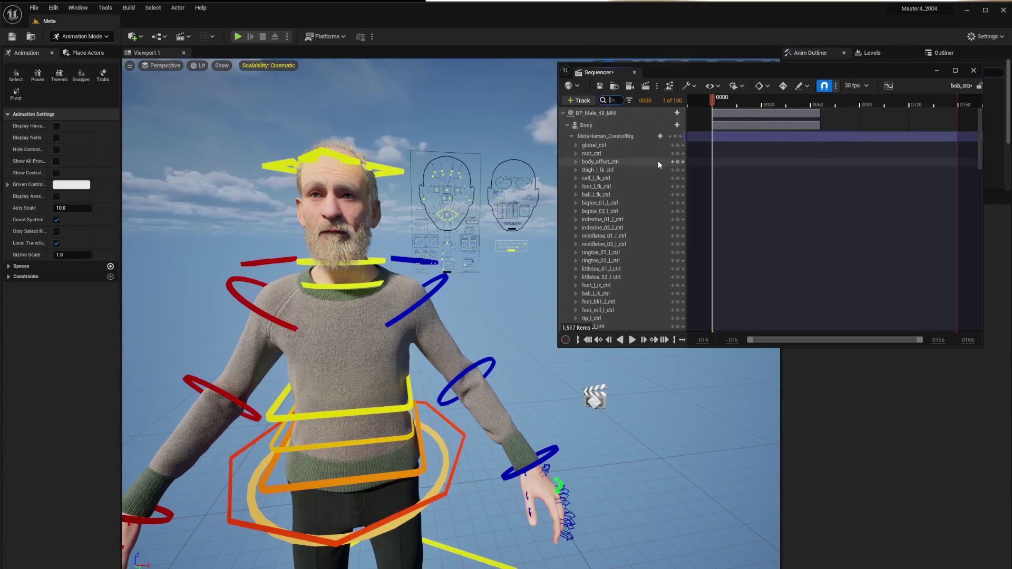
type("ik")
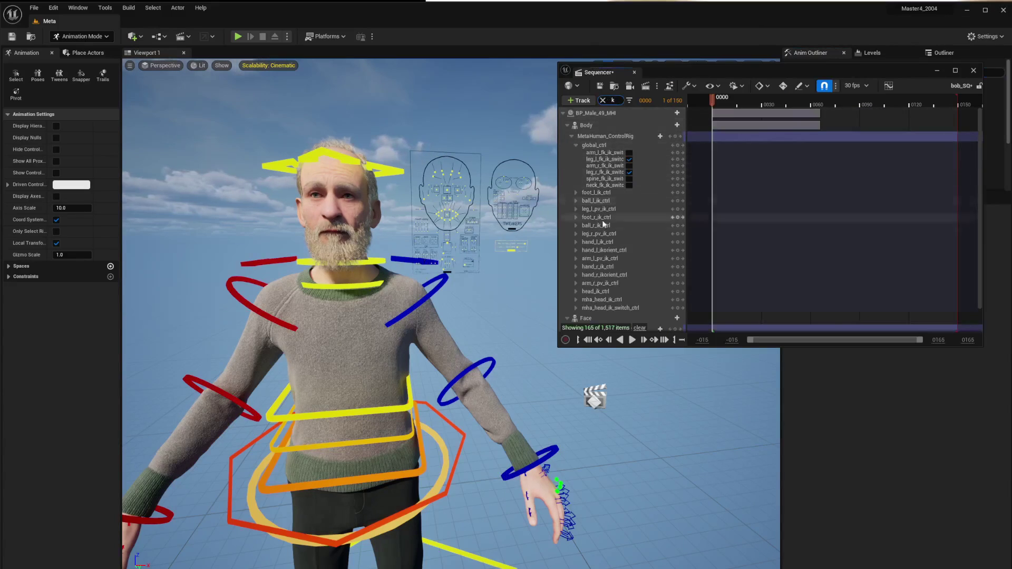
Enable the FK/IK switches for both arms, the spine and the neck under global_ctrl, then clear the track filter
left_click(629, 152)
left_click(630, 158)
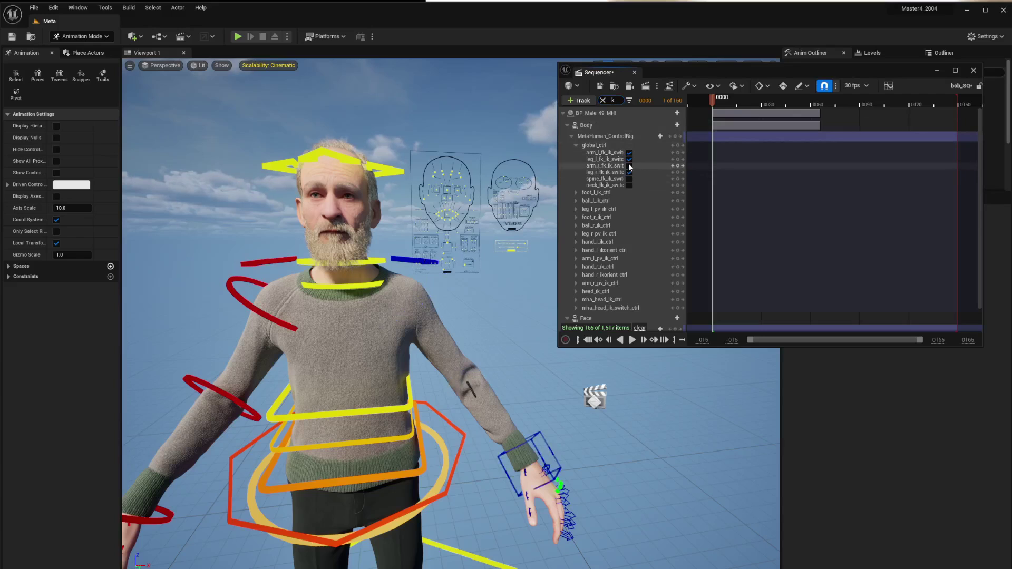
left_click(630, 166)
left_click(630, 179)
left_click(630, 185)
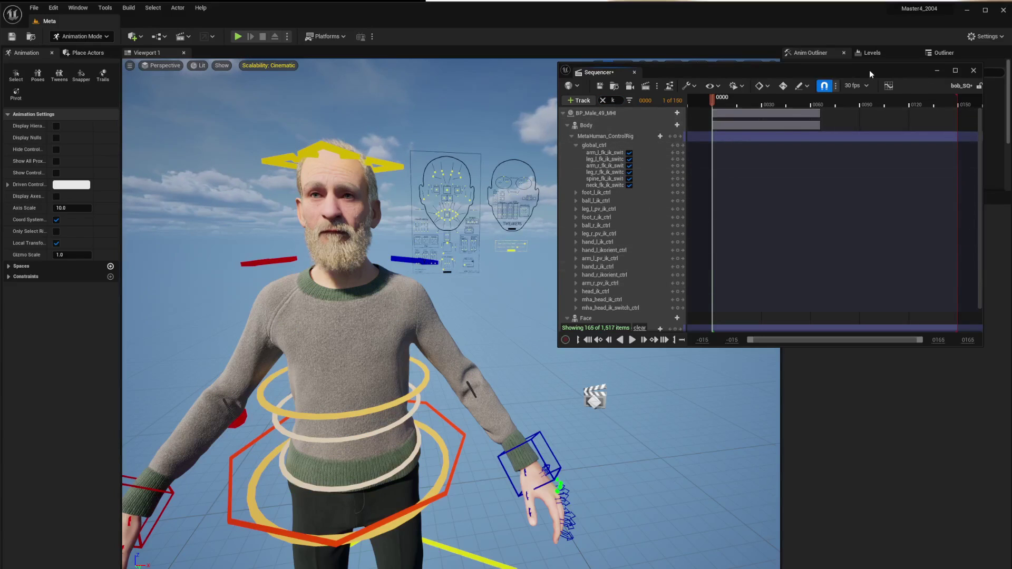
left_click_drag(870, 72, 857, 79)
left_click(608, 99)
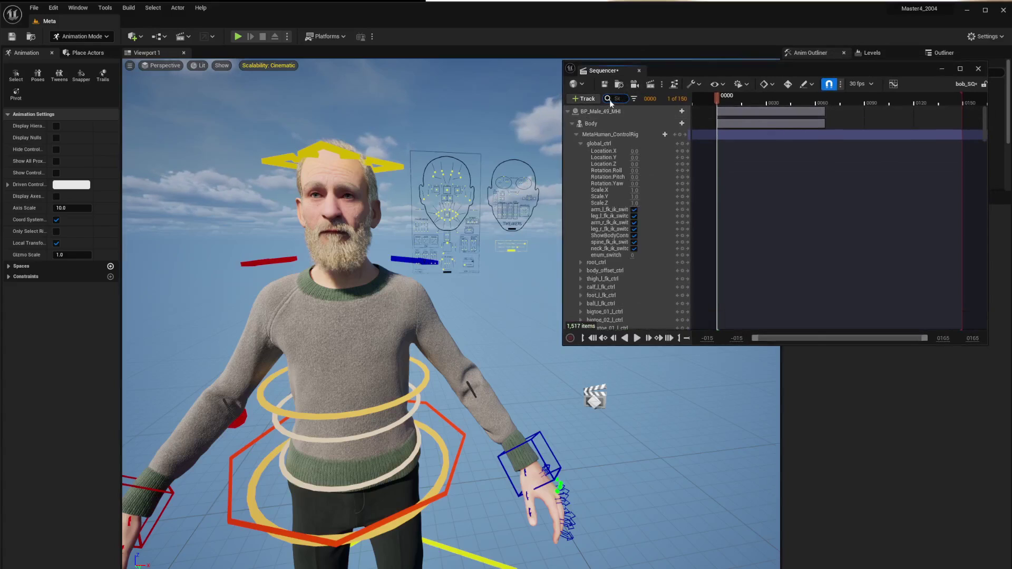
Key the character's left hand with hand_l_ik_ctrl at frame 0, scrub to frame 47, and return to global_ctrl in the track list
left_click(531, 439)
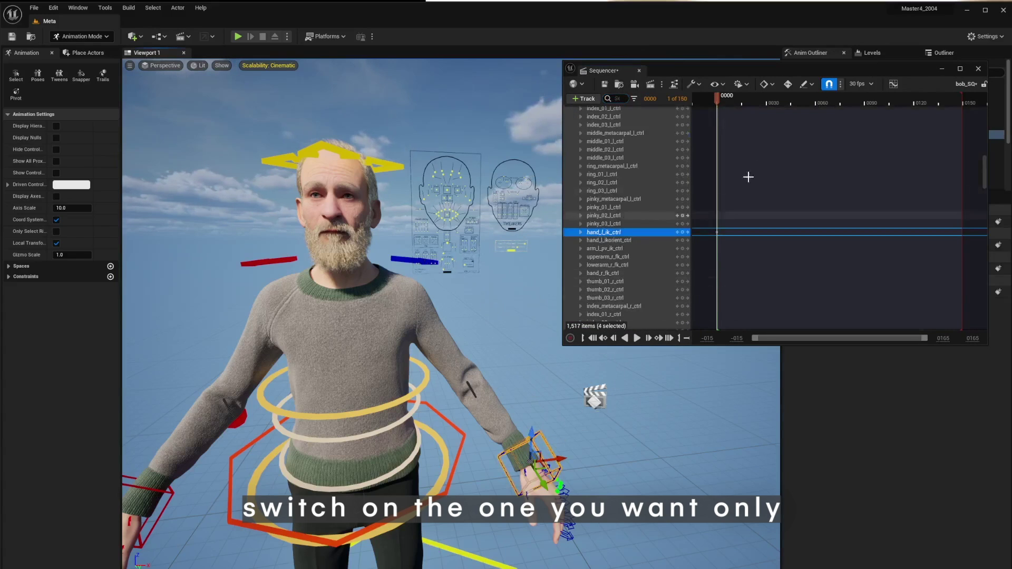
left_click_drag(736, 100, 745, 105)
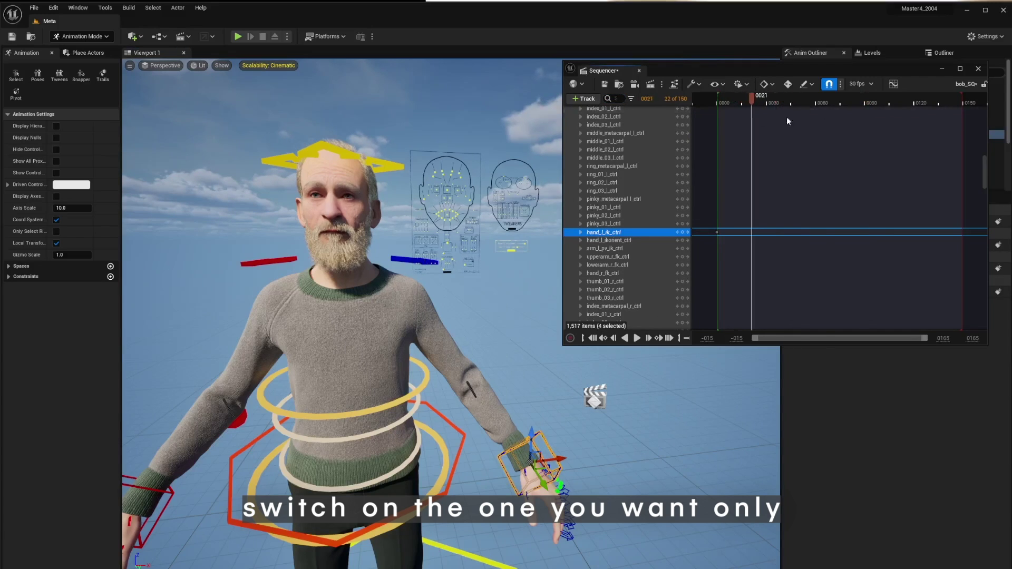
scroll(644, 189, "down", 15)
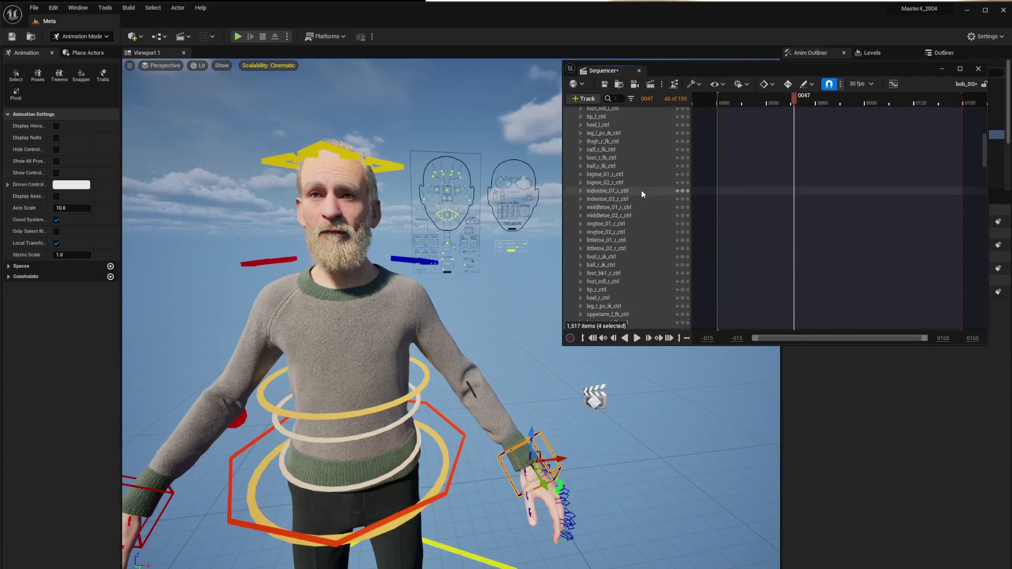
scroll(638, 192, "up", 10)
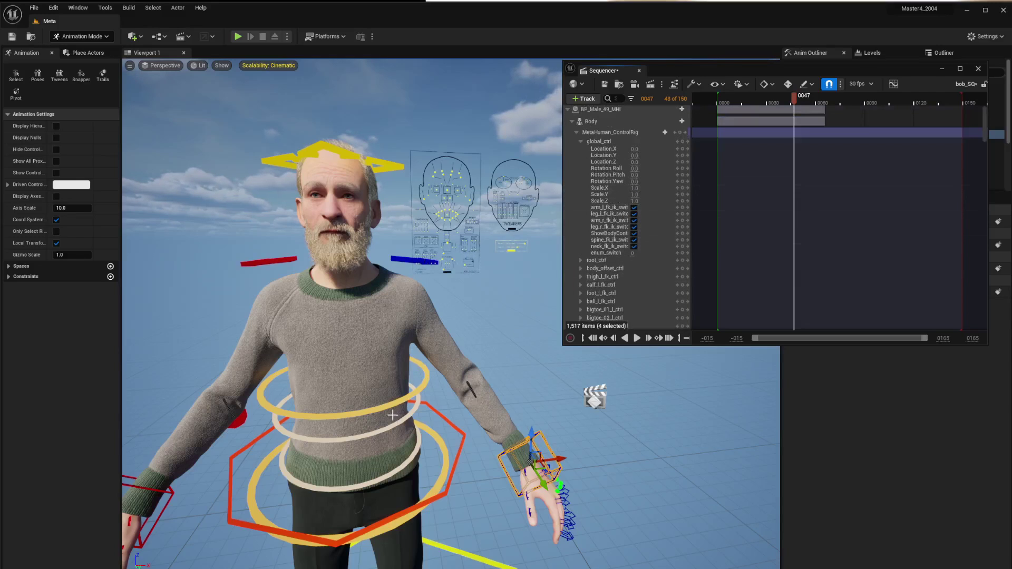
Try moving the character's chest_ctrl at frame 47 and undo the move
left_click(349, 383)
left_click_drag(340, 371, 375, 346)
key("w")
key("ctrl+z")
key("ctrl+z")
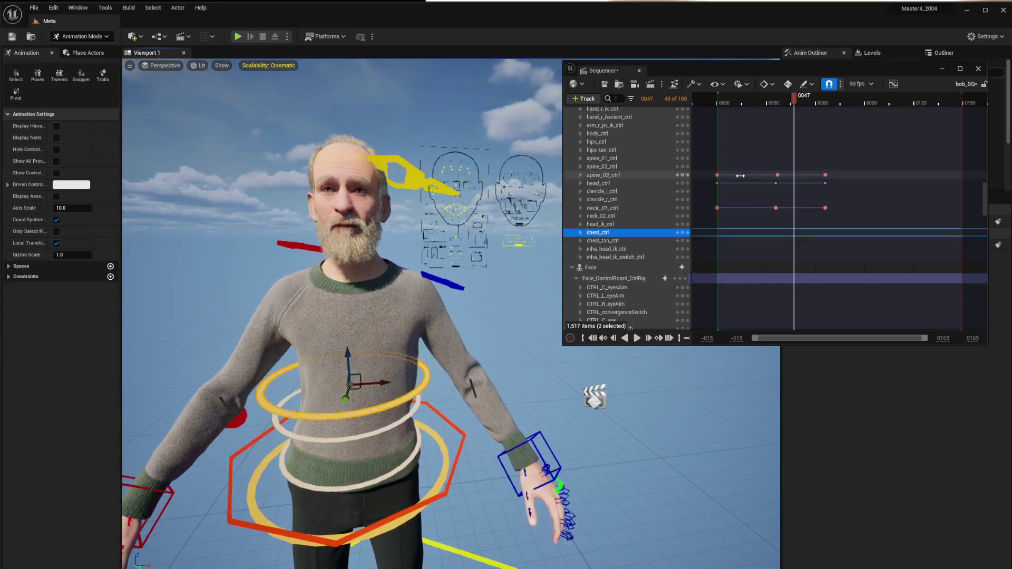
Key chest_ctrl at frame 0 and shift the chest toward the character's left at frame 36
left_click_drag(818, 102, 718, 116)
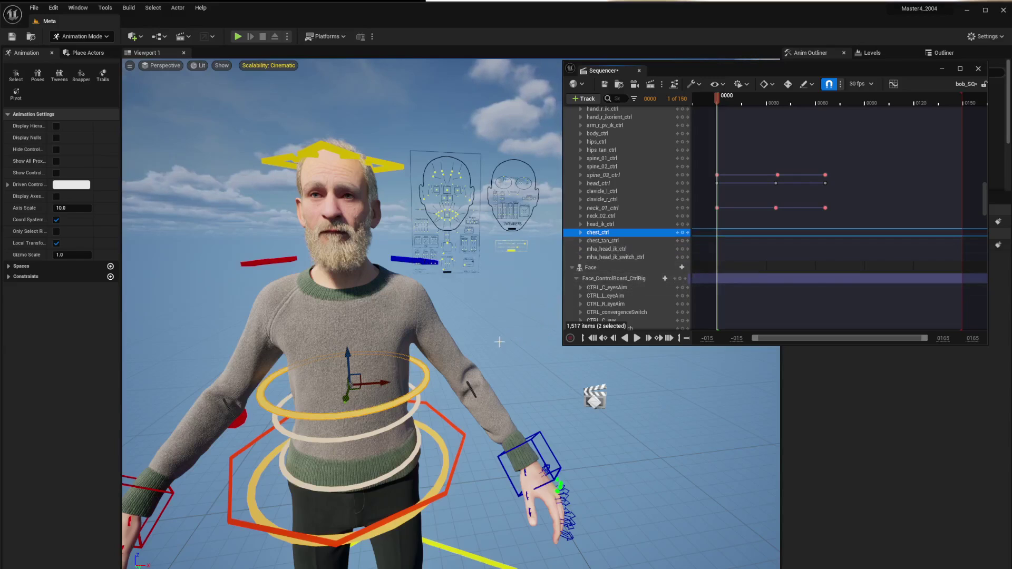
key("s")
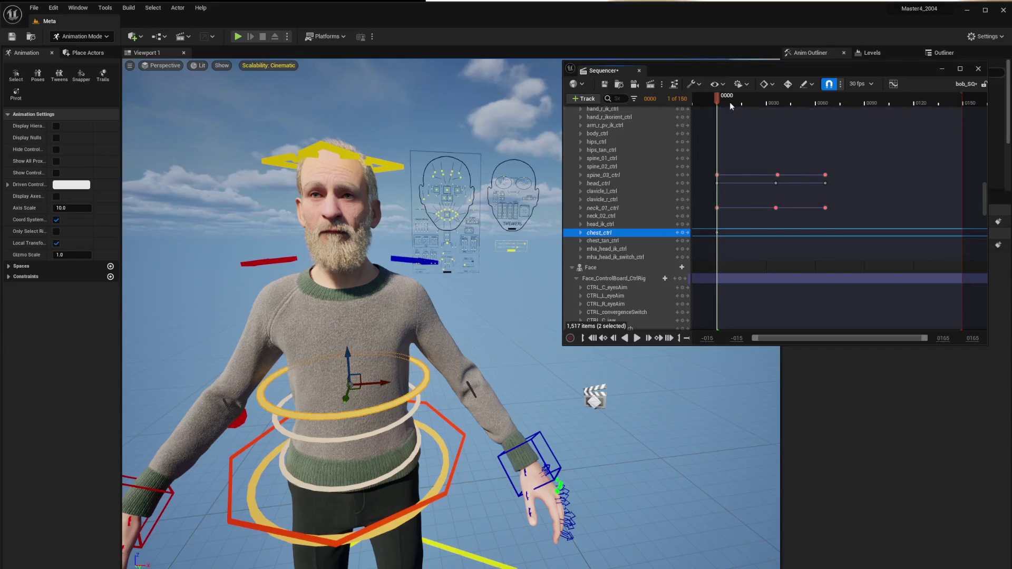
left_click_drag(350, 386, 484, 368)
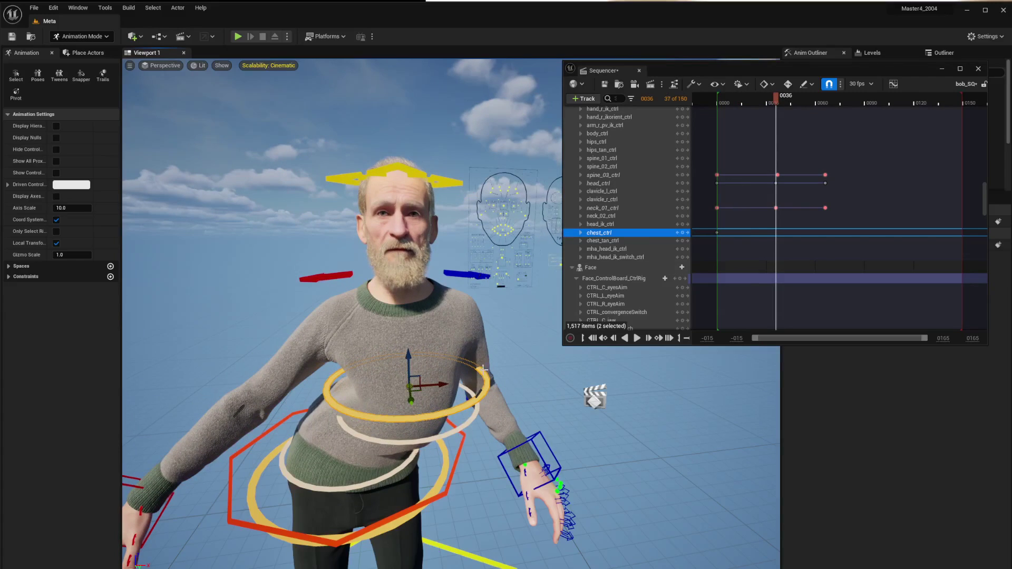
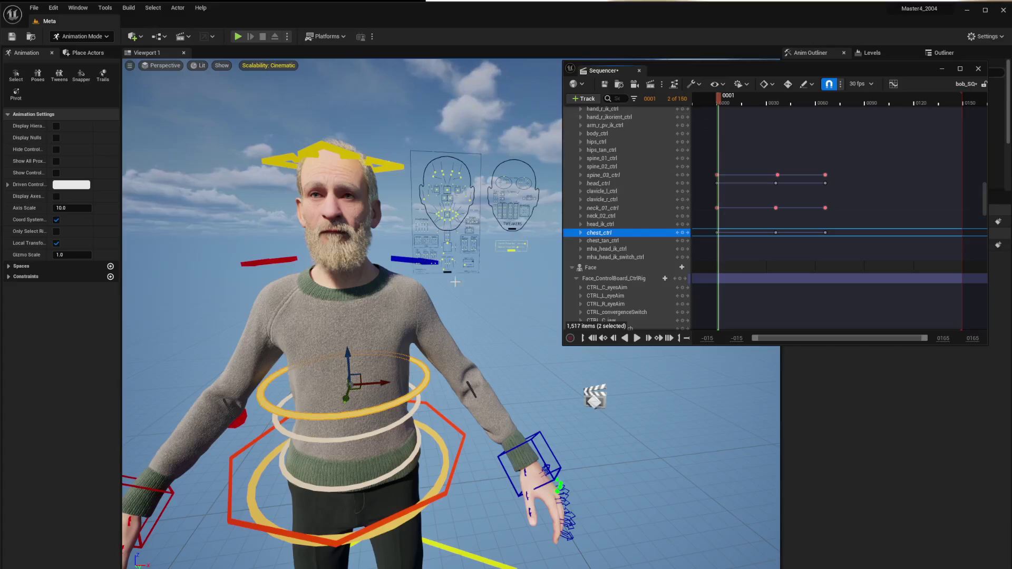
With hand_l_ik_ctrl, raise the character's left hand overhead slightly past frame 30 and lower it to about chest height at frame 64
left_click(533, 437)
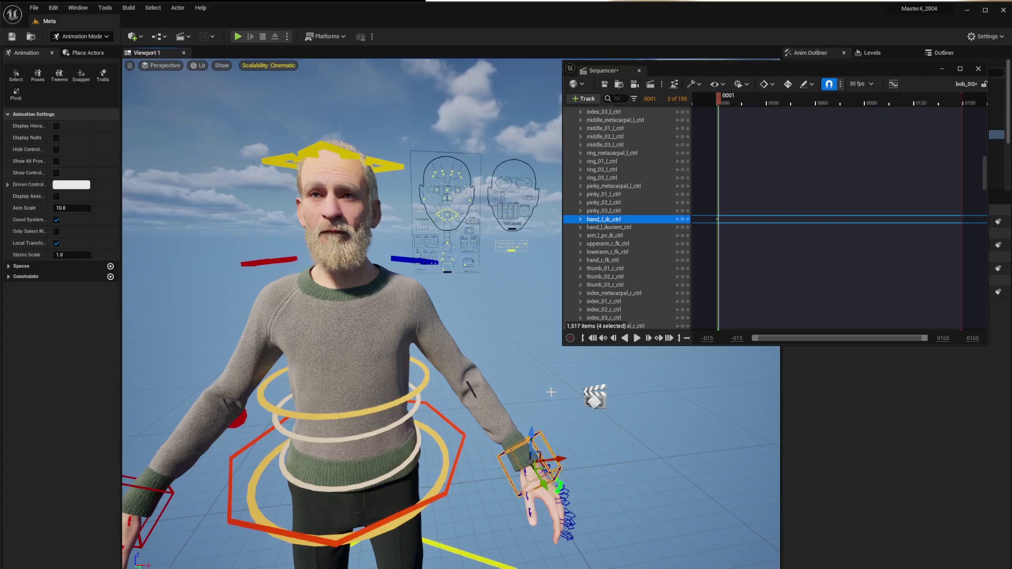
left_click_drag(733, 99, 772, 100)
left_click_drag(530, 462, 530, 196)
left_click_drag(786, 102, 822, 97)
left_click_drag(529, 201, 529, 333)
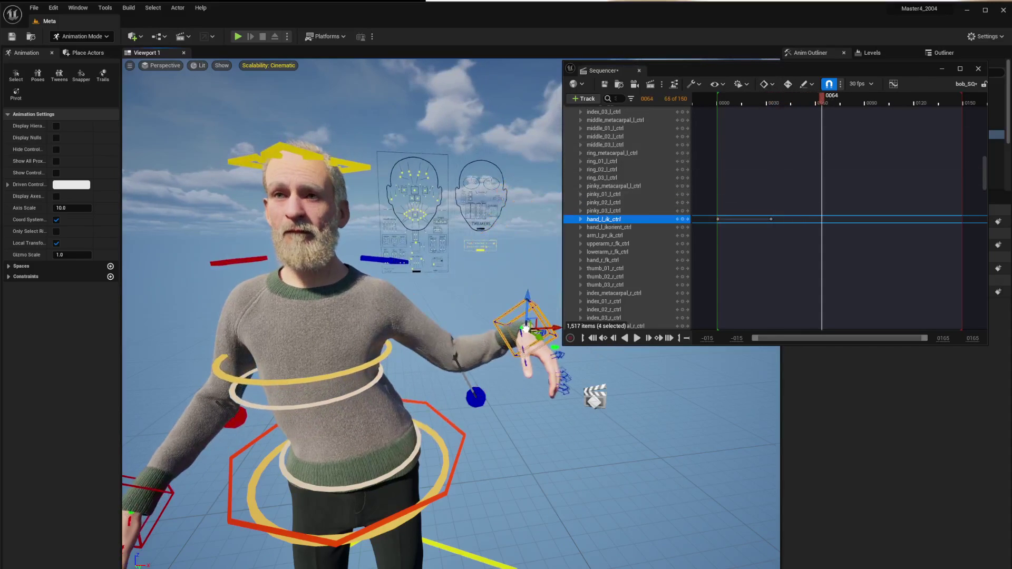
Play the sequence from the start to review the left-hand motion and return the playhead to frame 1
left_click_drag(810, 99, 700, 127)
key("space")
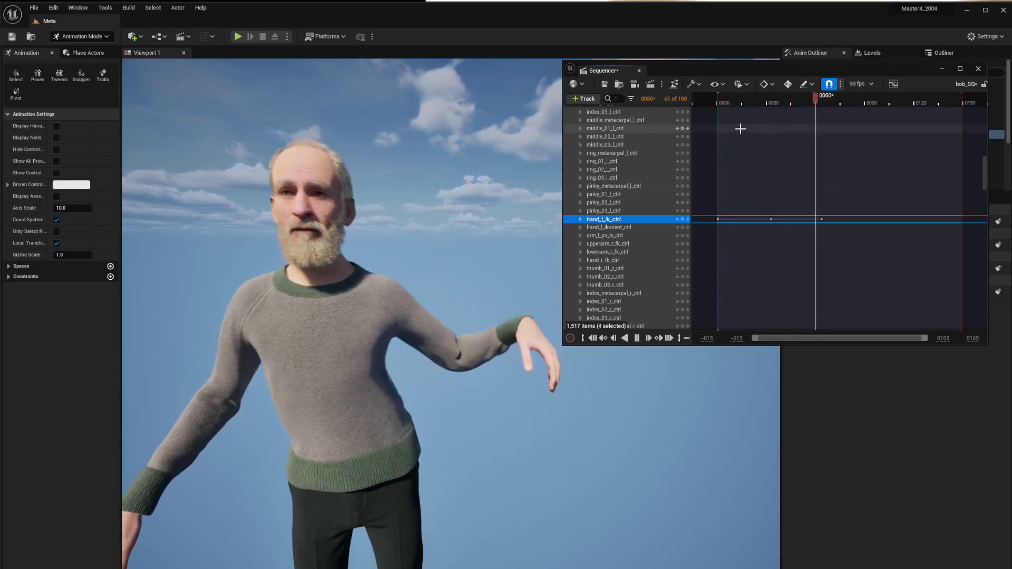
left_click(745, 102)
left_click_drag(746, 104, 718, 107)
Key the right hand's hand_r_ik_ctrl at frame 1 and raise the hand to head height at frame 36
scroll(411, 371, "down", 5)
mouse_move(410, 371)
right_mouse_down()
mouse_move(356, 414)
mouse_move(404, 371)
right_mouse_up()
key("w")
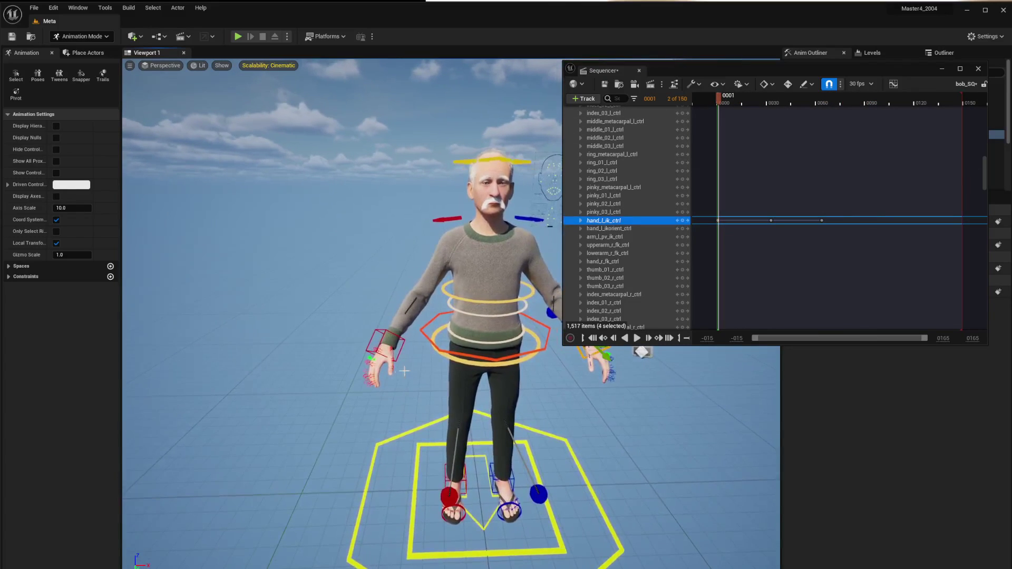
left_click(379, 331)
right_click_drag(380, 330, 403, 315)
key("w")
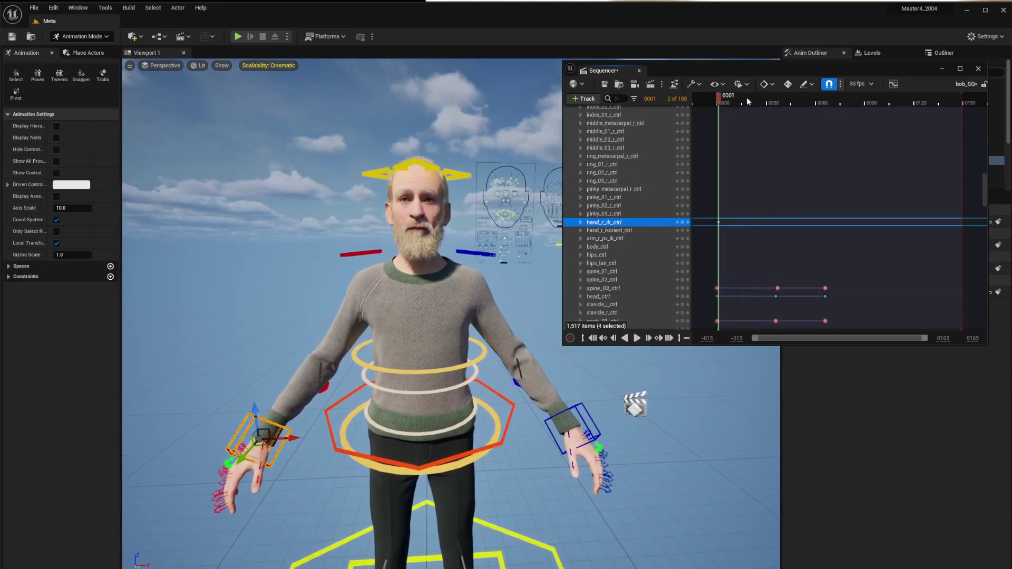
left_click_drag(720, 103, 778, 104)
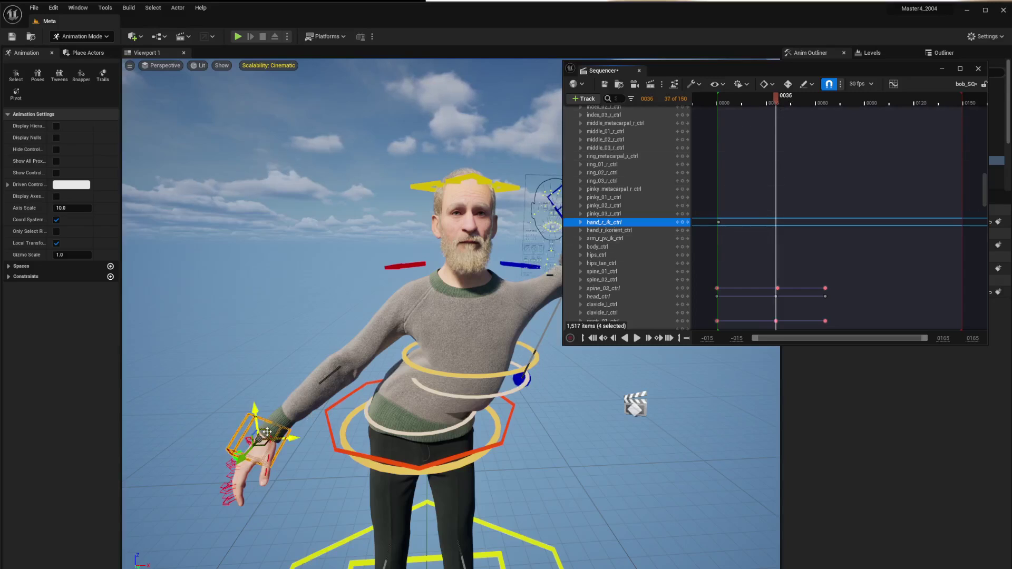
left_click_drag(267, 432, 307, 216)
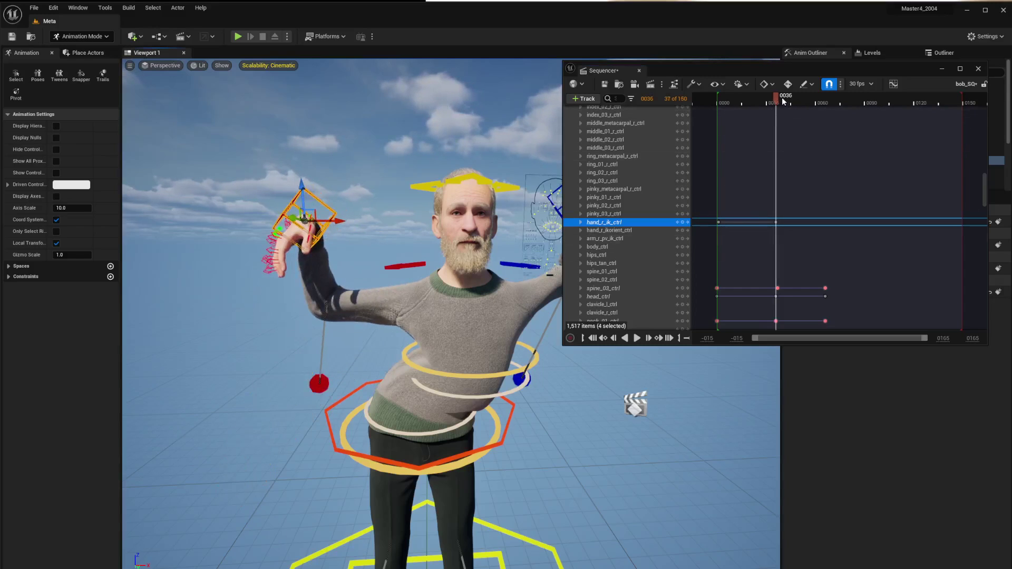
At frame 66, move hand_r_ik_ctrl outward, rotate the hand upright with fingers pointing up, and key the pose
left_click_drag(783, 101, 826, 102)
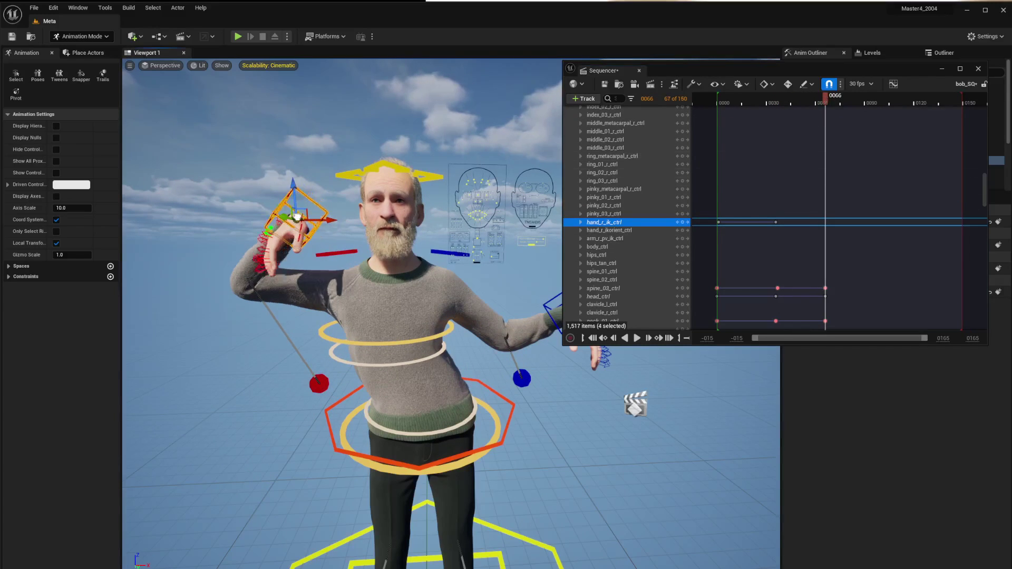
left_click_drag(298, 216, 191, 219)
key("e")
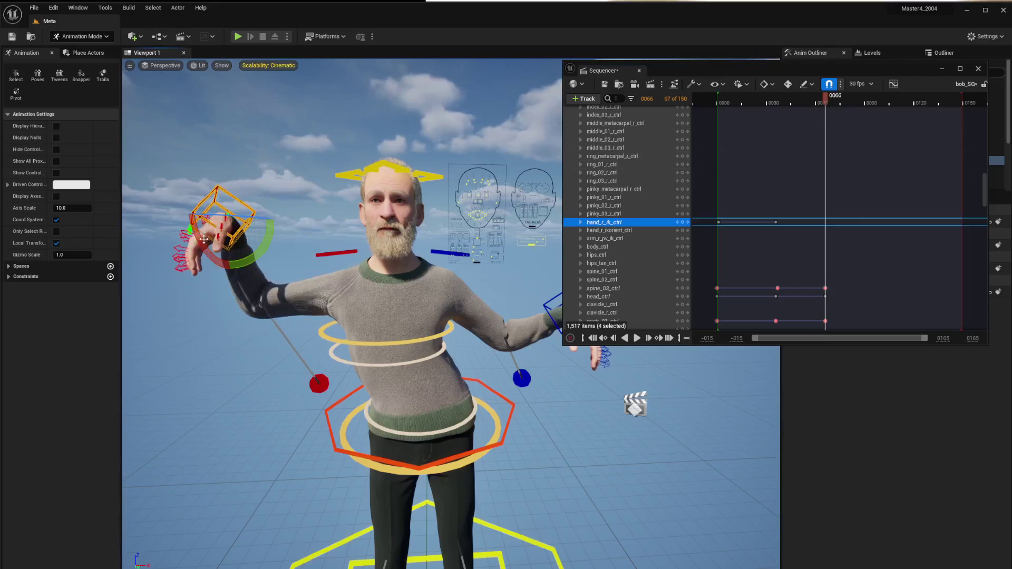
left_click_drag(818, 68, 854, 142)
left_click(643, 66)
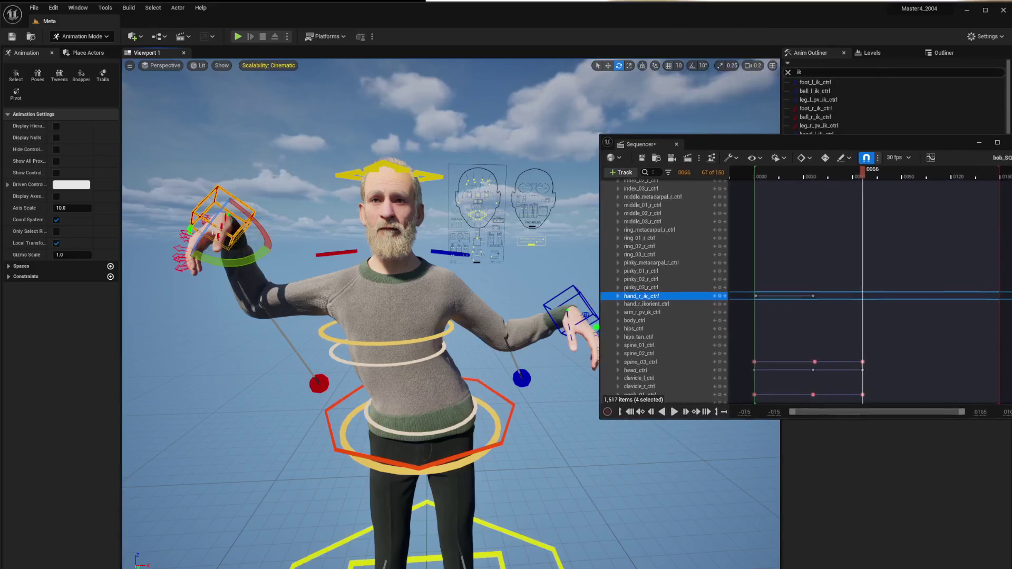
left_click_drag(199, 235, 243, 235)
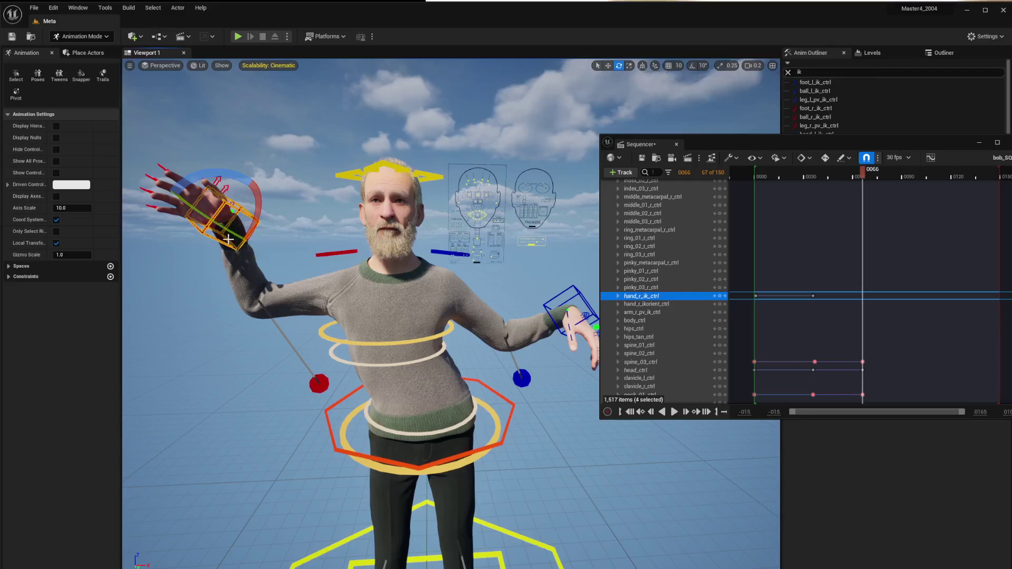
left_click_drag(197, 182, 193, 191)
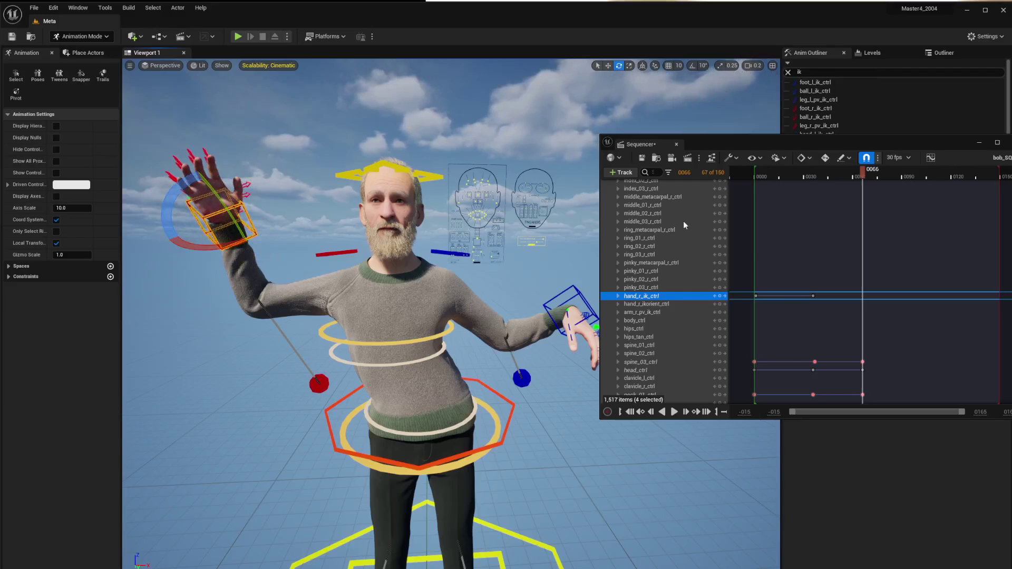
key("s")
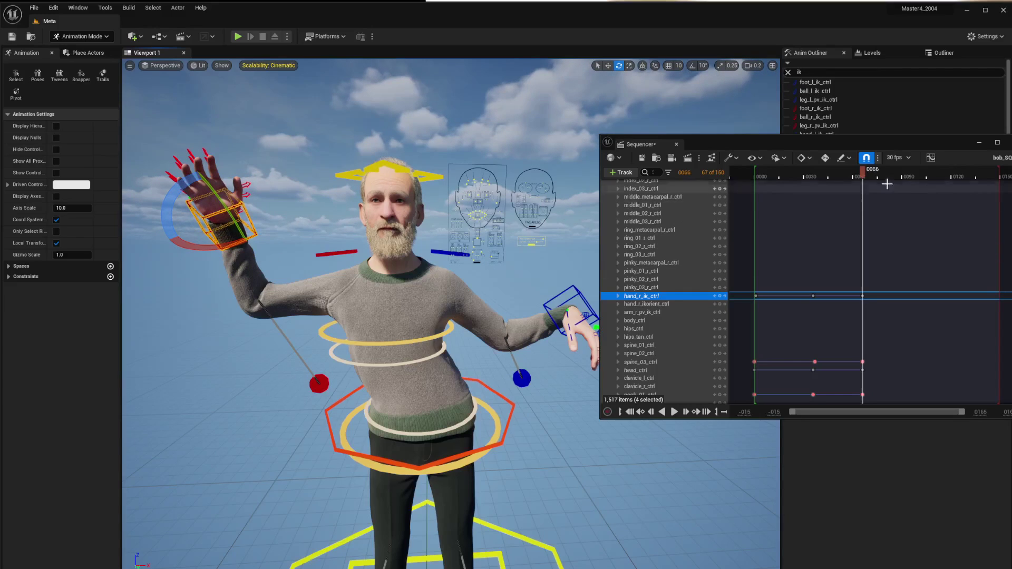
Play the sequence from the start to review both arm motions and return the playhead to frame 0
left_click_drag(861, 175, 757, 175)
key("space")
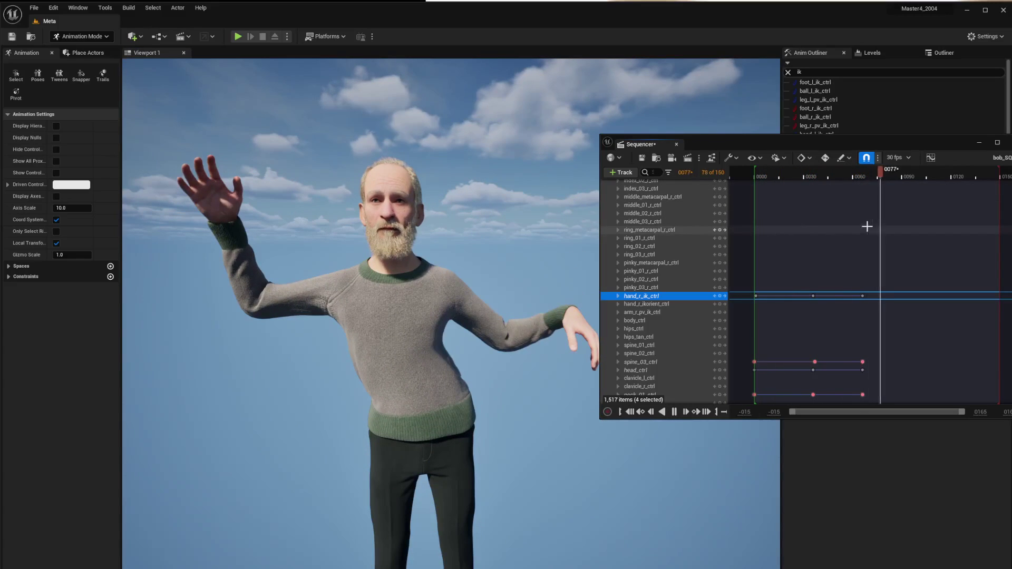
left_click_drag(852, 180, 756, 209)
Collapse the MetaHuman_ControlRig and Face tracks in the sequence's track list
scroll(658, 299, "up", 10)
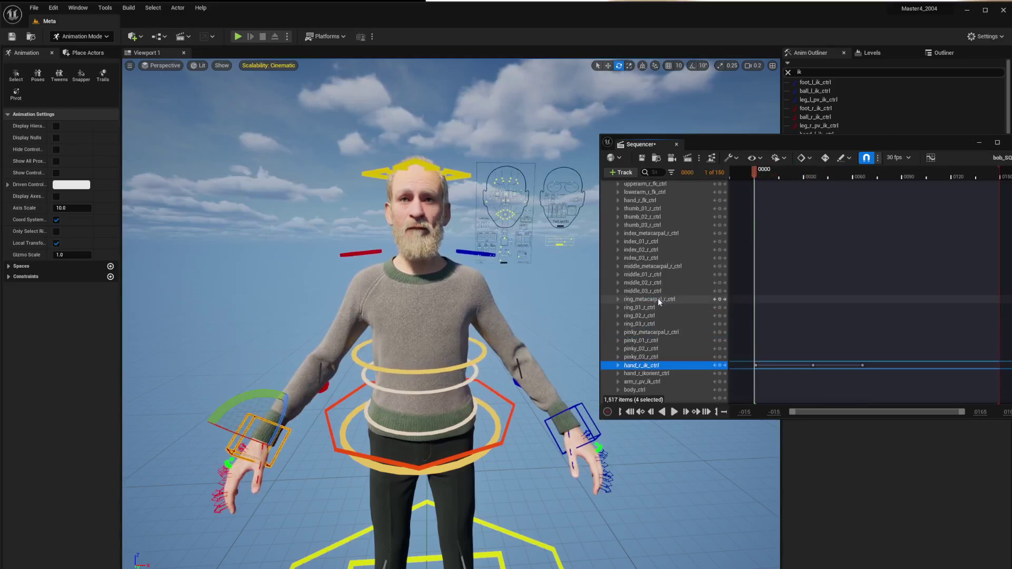
scroll(655, 298, "up", 10)
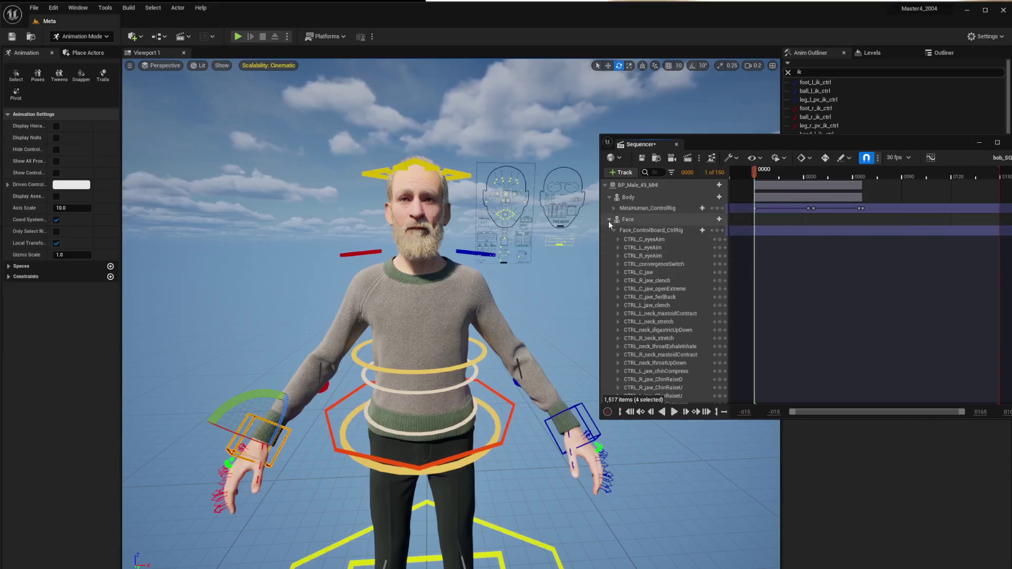
left_click(614, 208)
right_click(633, 209)
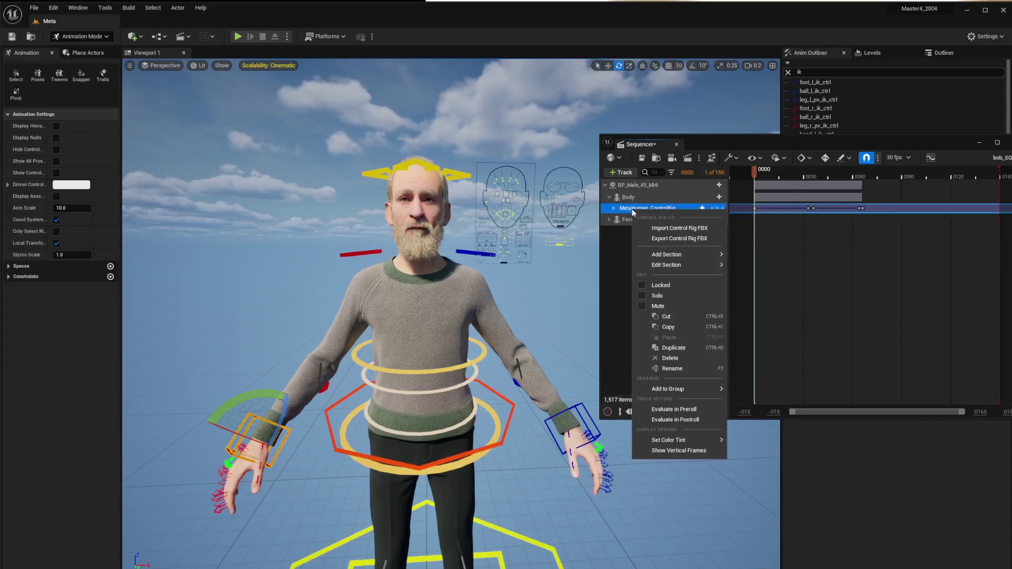
left_click(630, 199)
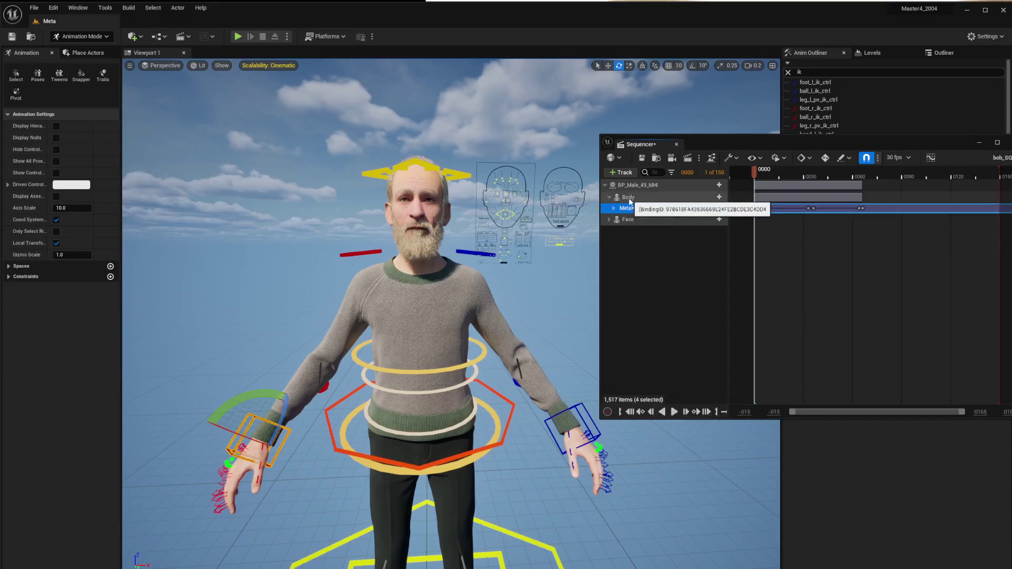
Bake the Body track to an animation sequence named metahuman_base_skel_Sequence_Dancing in the 01_Levels/youtube_Metahuman folder
right_click(631, 199)
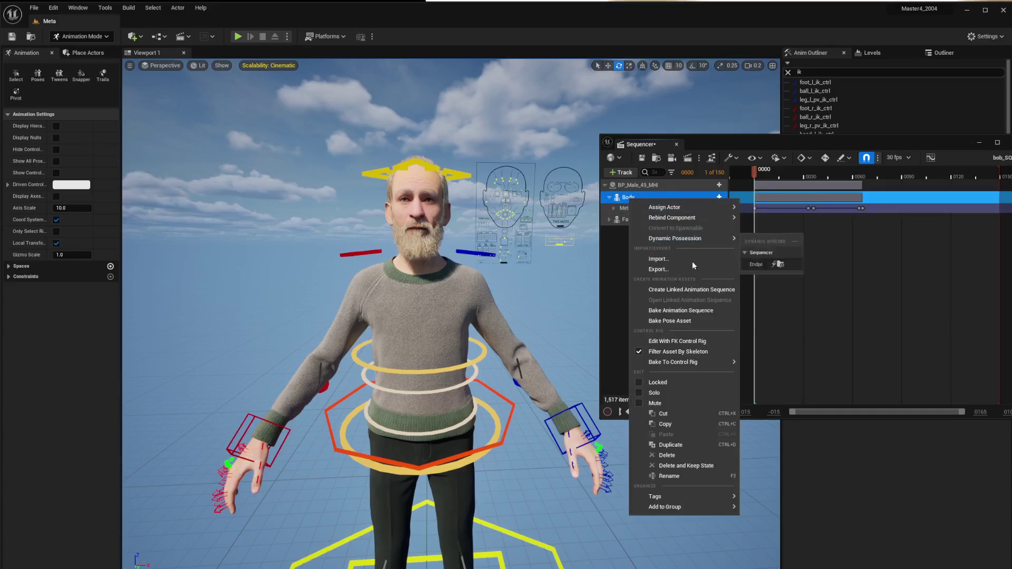
left_click(676, 312)
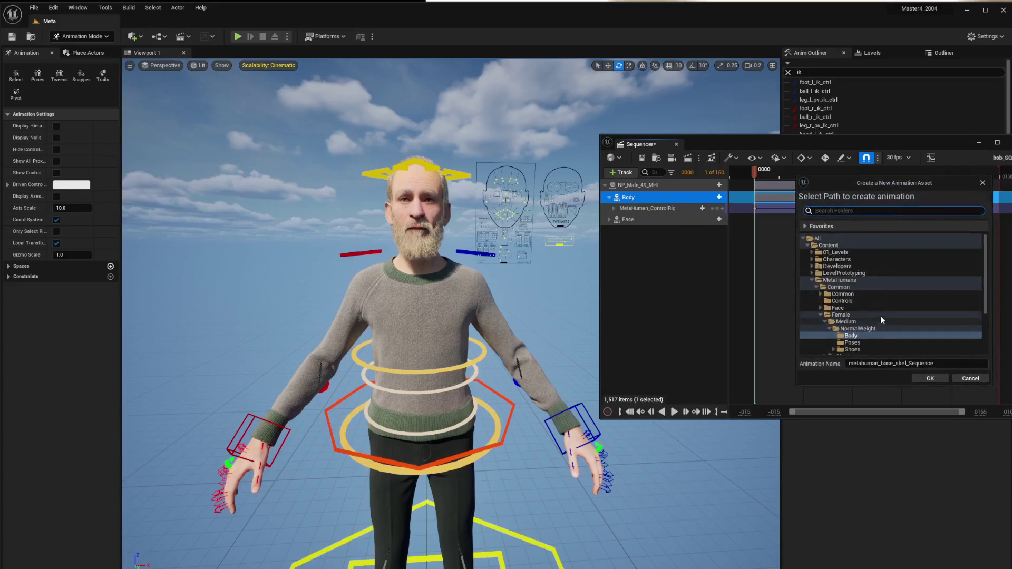
left_click(843, 252)
double_click(844, 253)
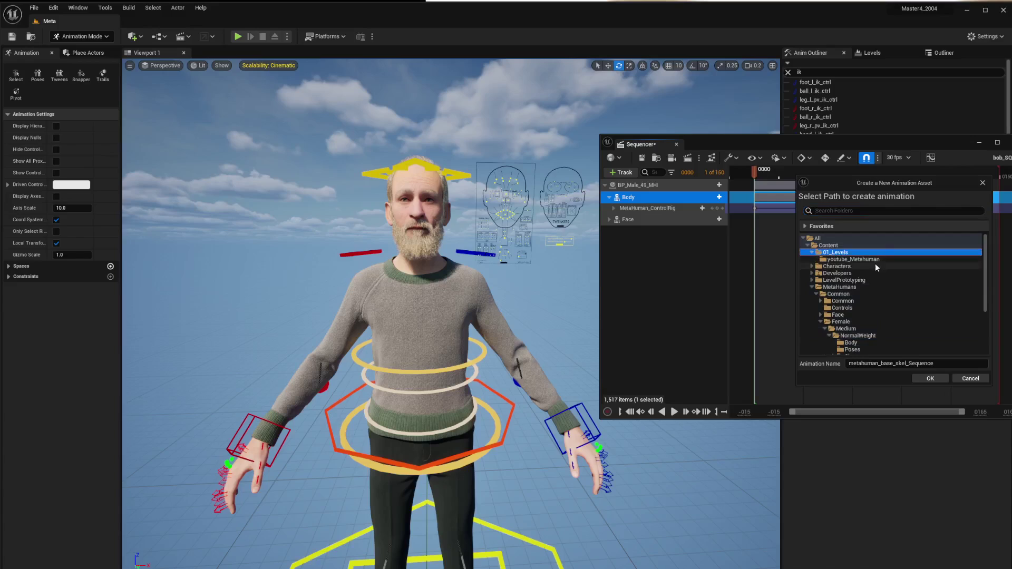
left_click(847, 260)
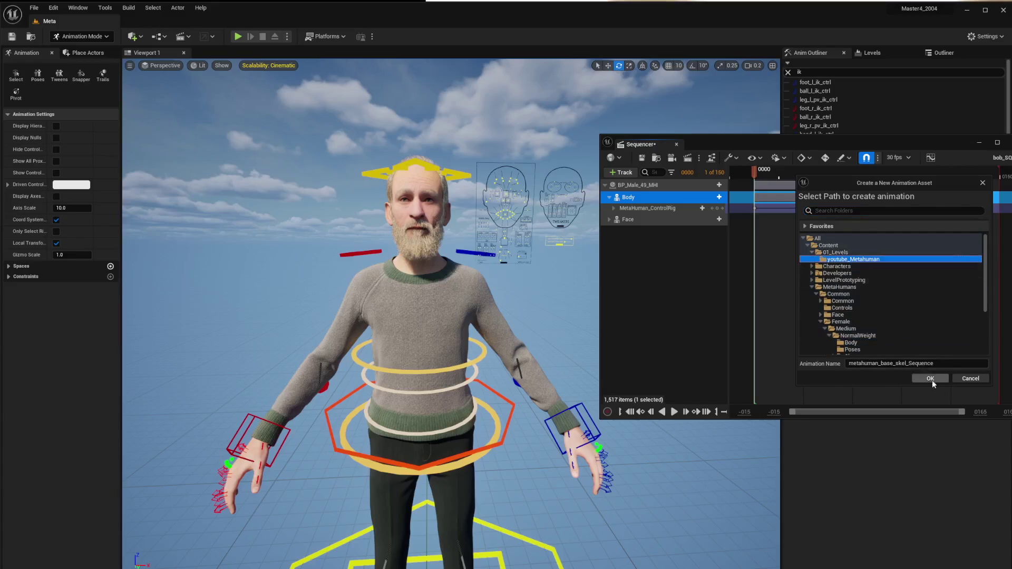
left_click(947, 363)
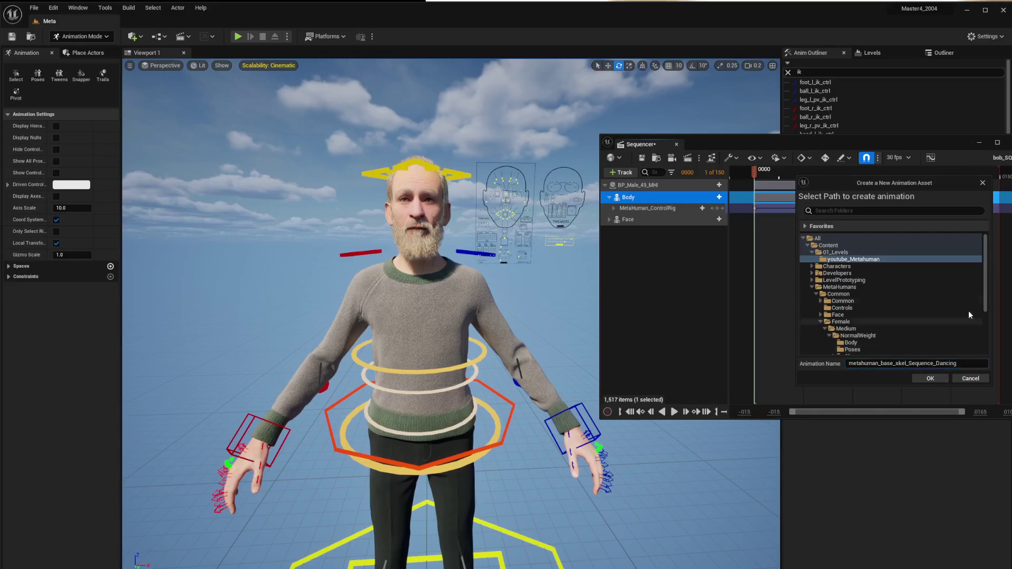
left_click(930, 379)
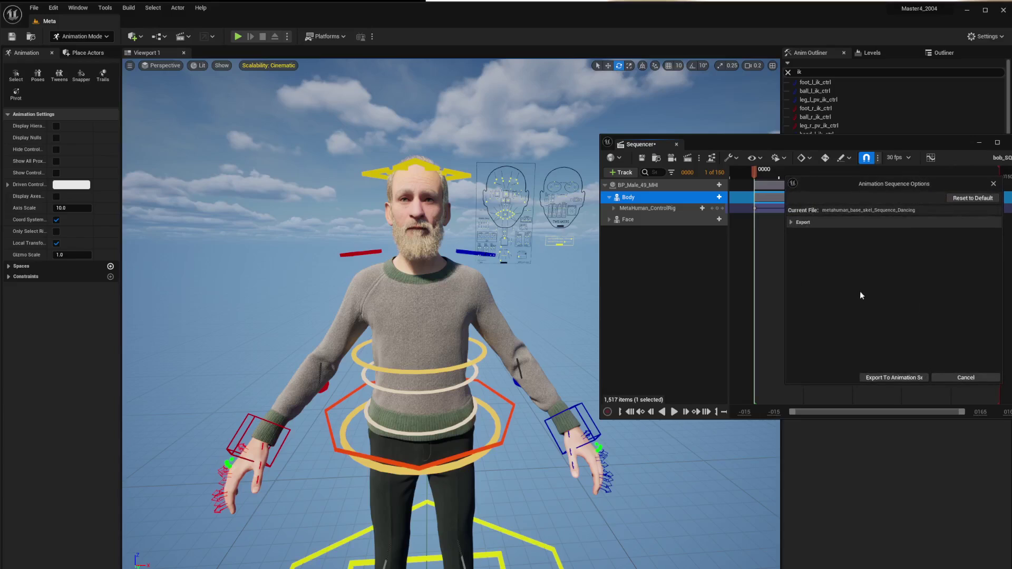
Review the animation sequence export options and export the Body animation with the default settings
left_click(792, 223)
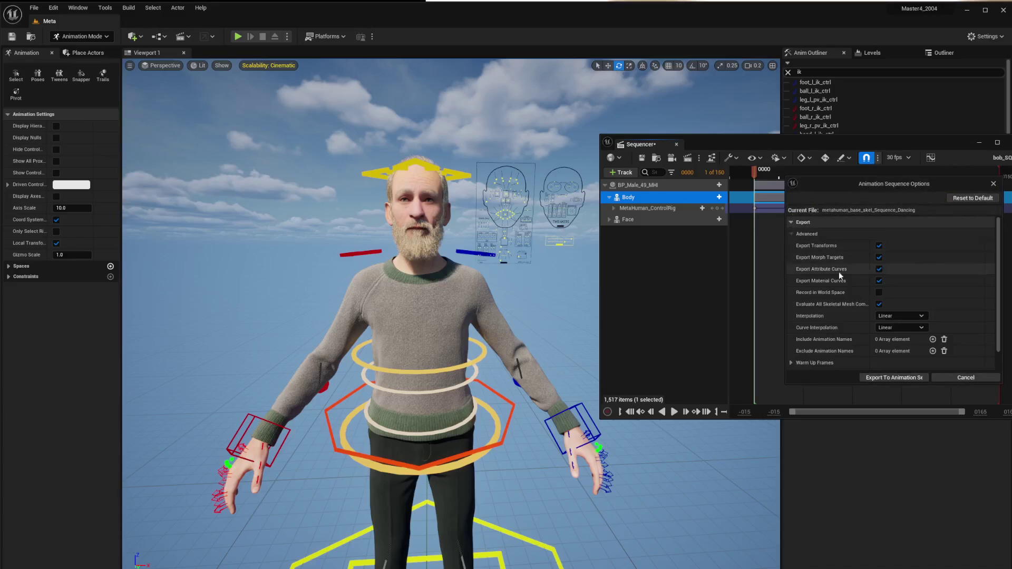
left_click(791, 222)
left_click(888, 379)
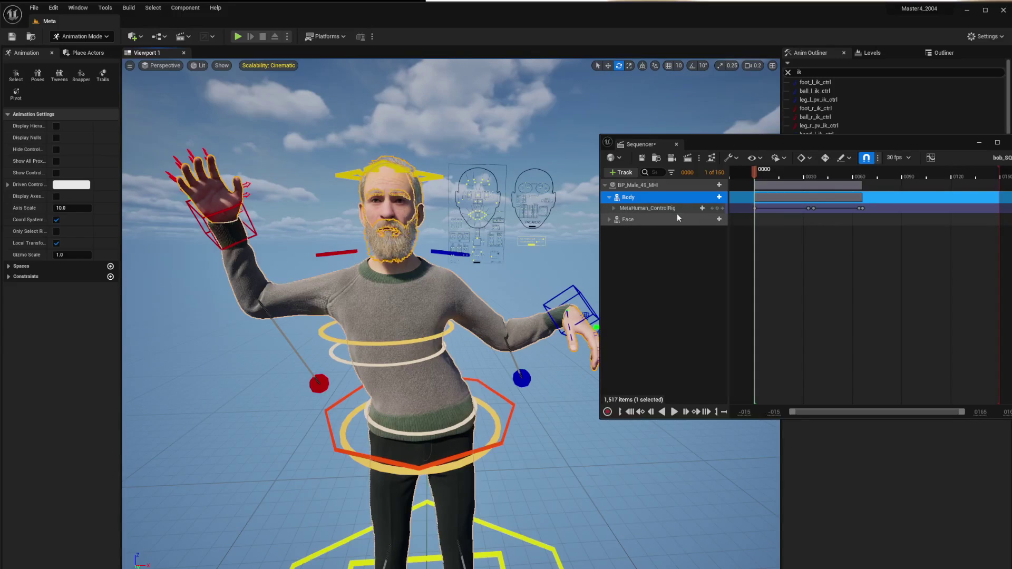
Delete the MetaHuman_ControlRig track from the Body in the sequence
left_click(654, 208)
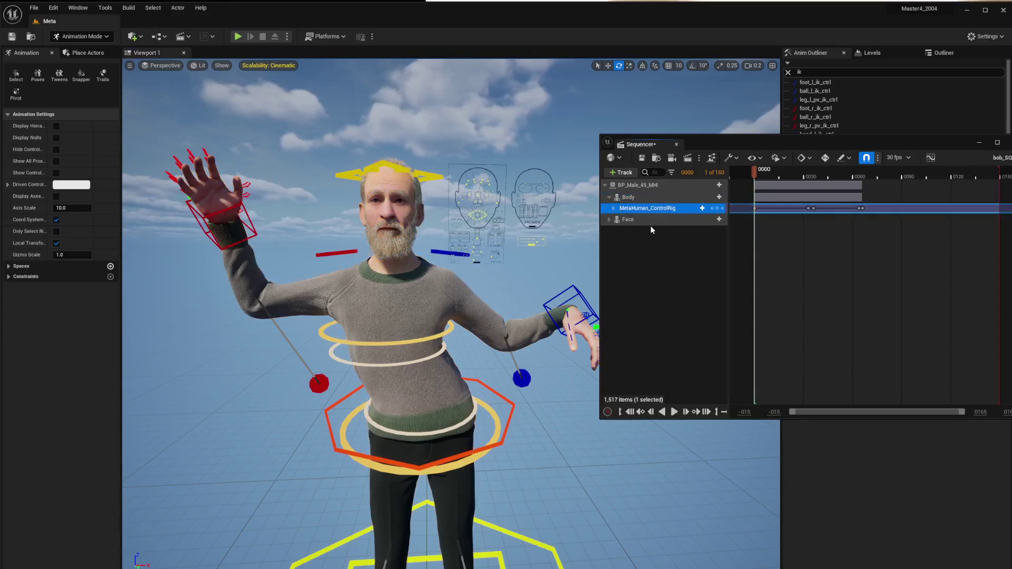
left_click(610, 220)
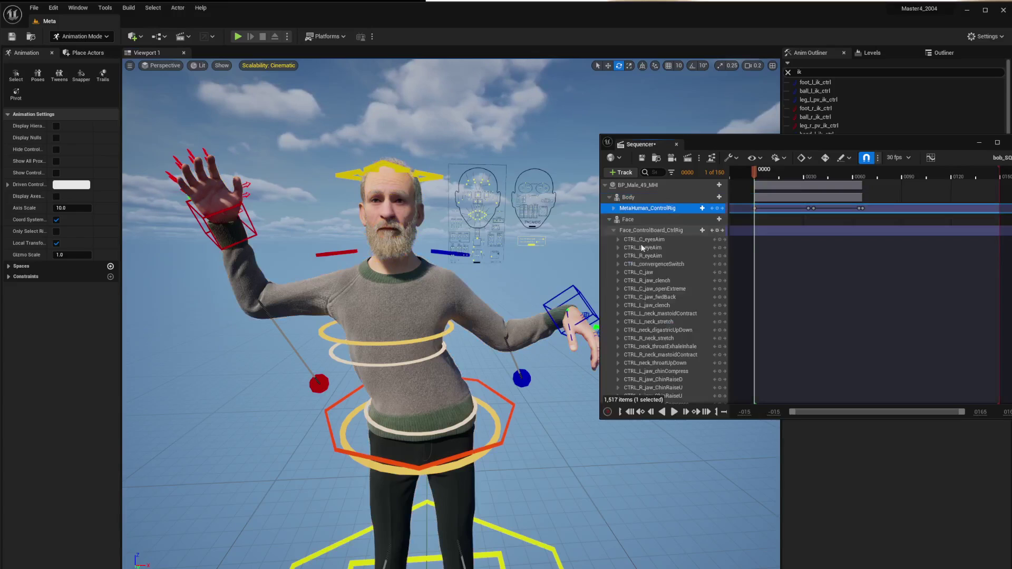
left_click(609, 220)
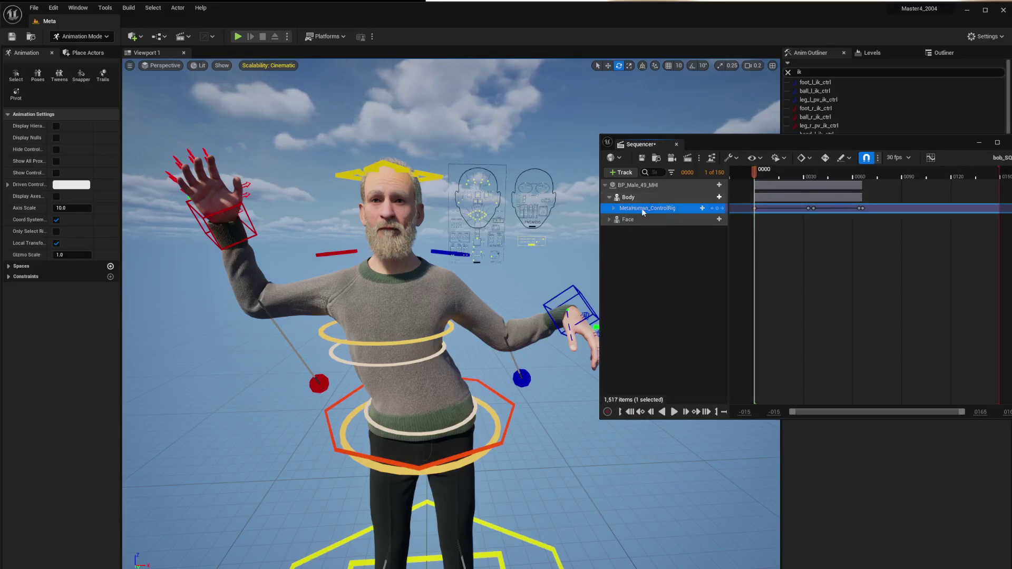
key("Delete")
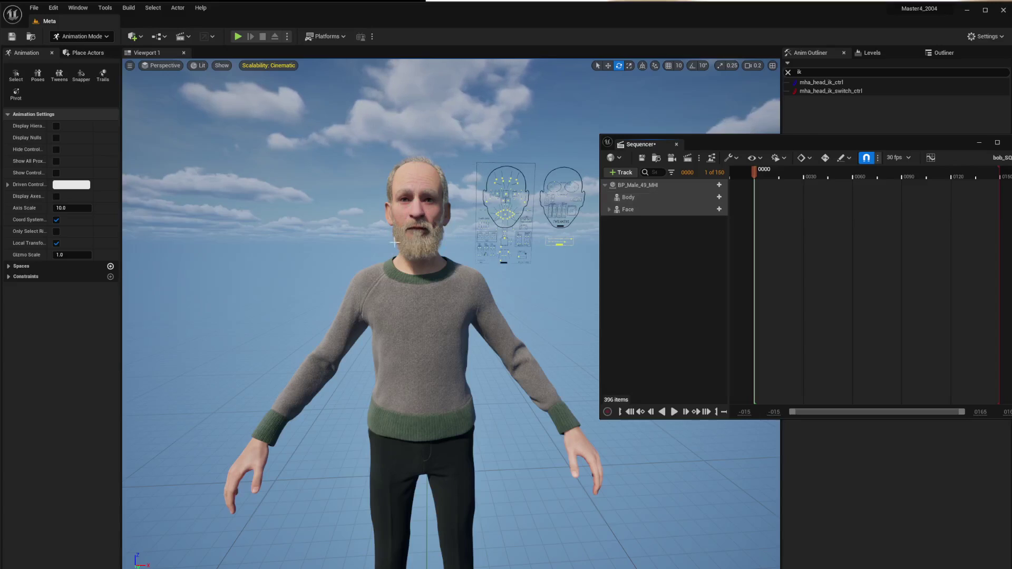
Add the baked animation metahuman_base_skel_Sequence_Dancing as an animation section on the Body track
left_click(729, 198)
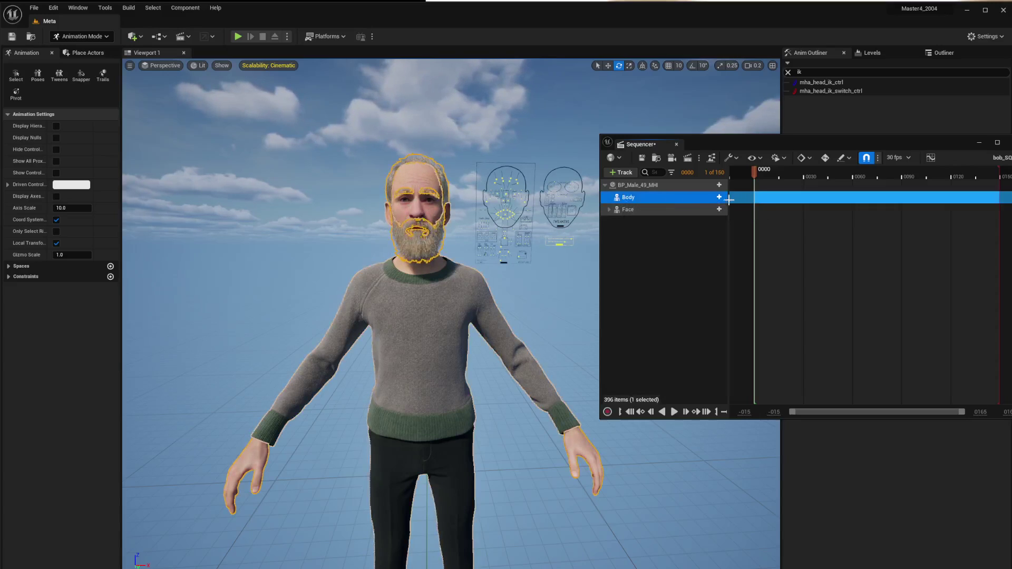
left_click(720, 198)
mouse_move(763, 164)
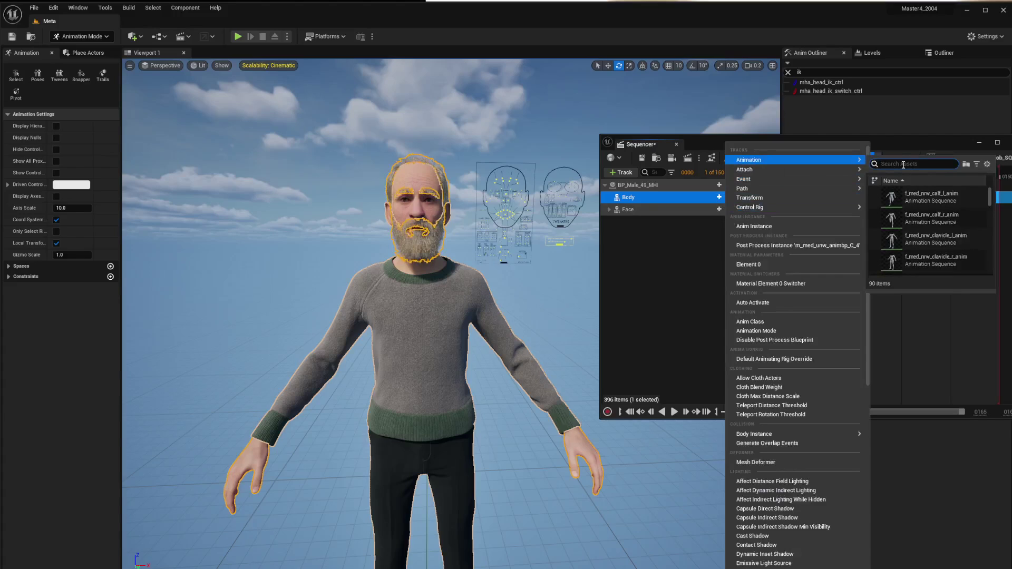
type("danc")
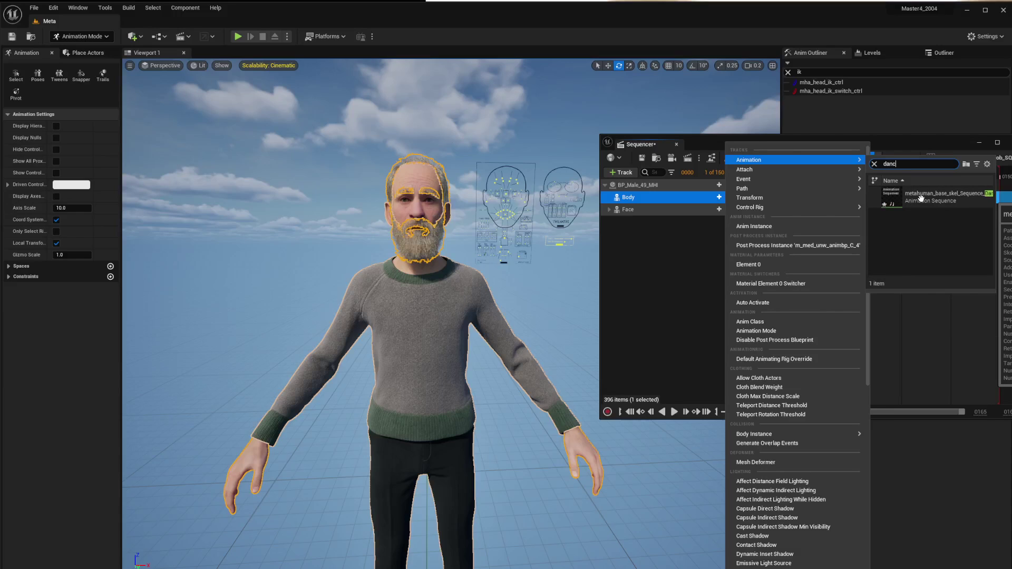
left_click(921, 196)
Play the sequence from near its start to check the baked body animation
left_click_drag(786, 174, 763, 180)
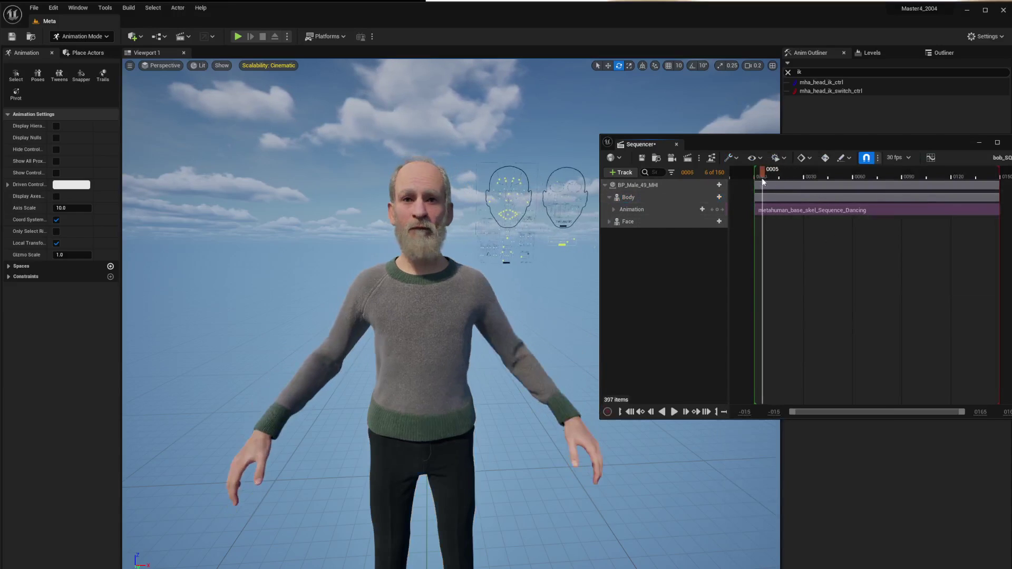
key("space")
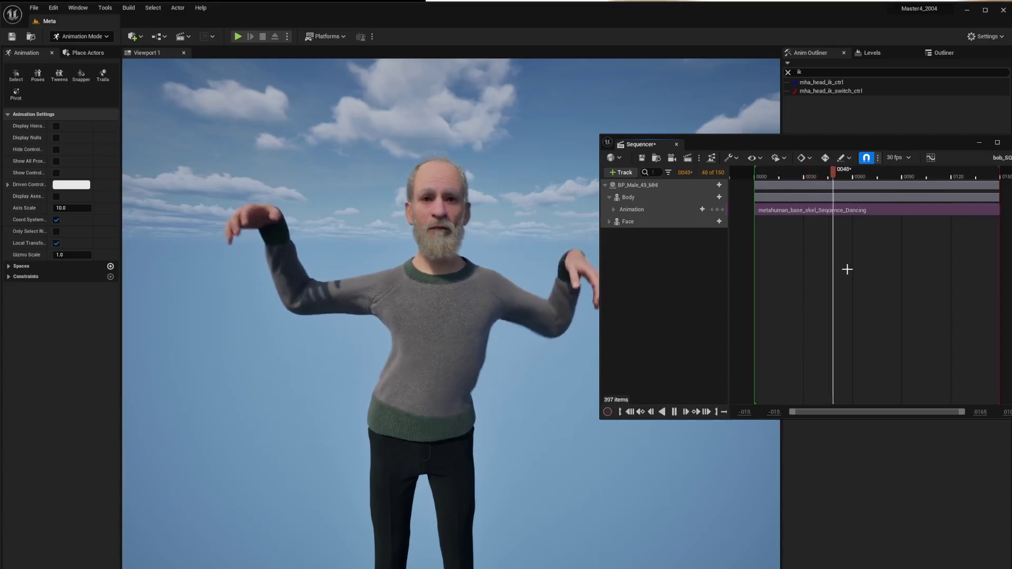
key("space")
Raise the play rate of the dancing section so it shortens to about 75 frames, and play it back
left_click(836, 210)
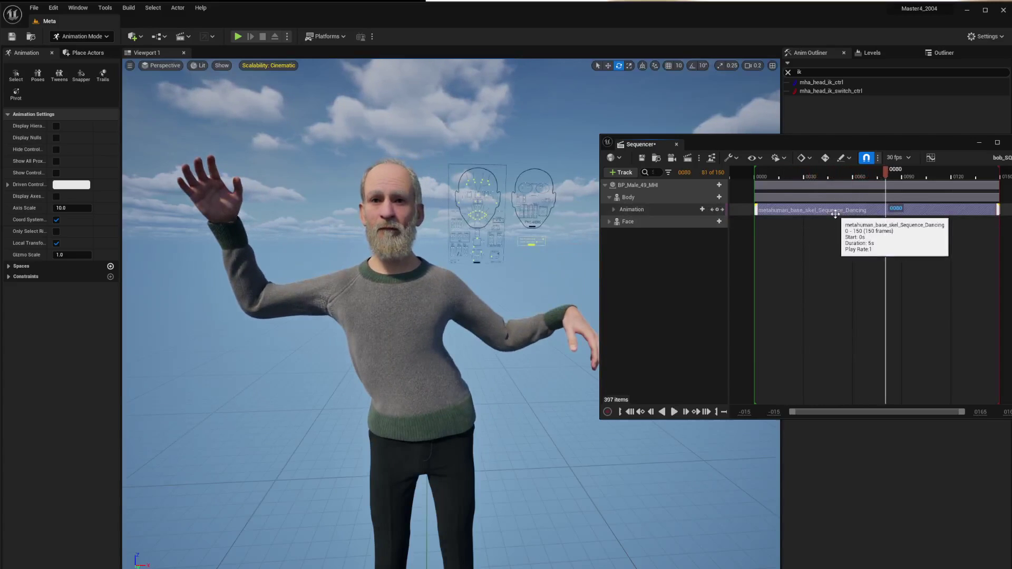
right_click(832, 212)
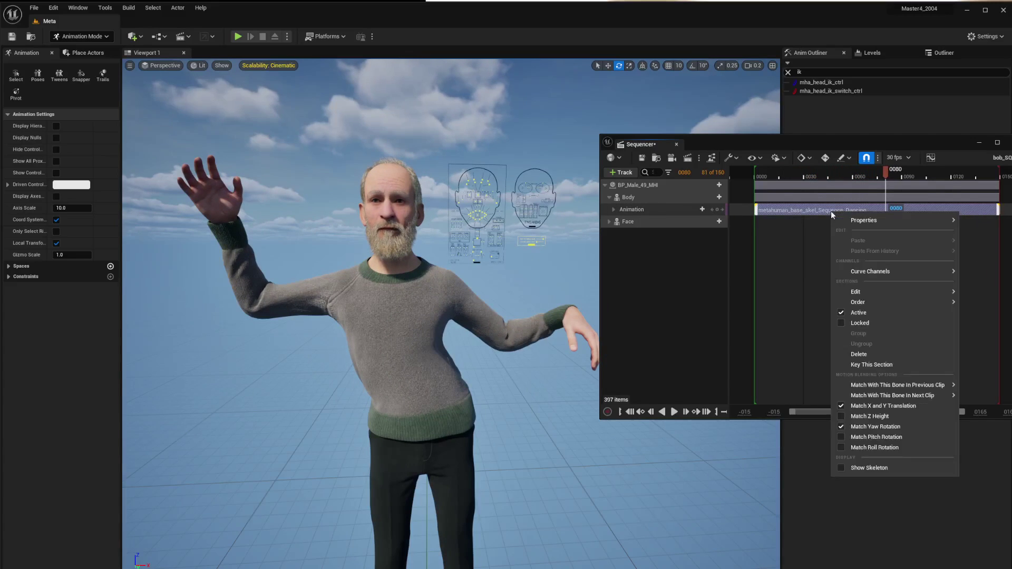
mouse_move(867, 220)
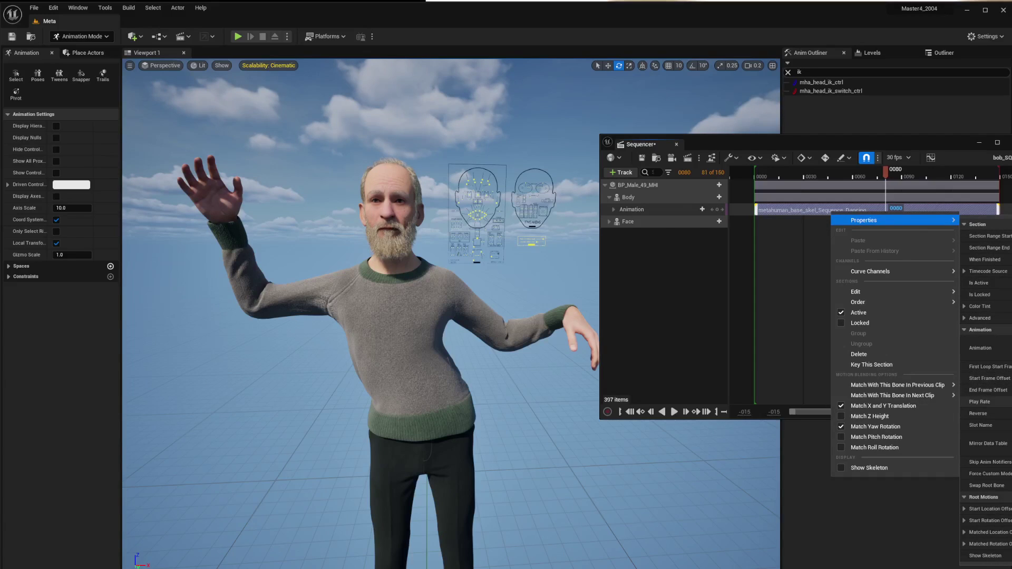
key("Return")
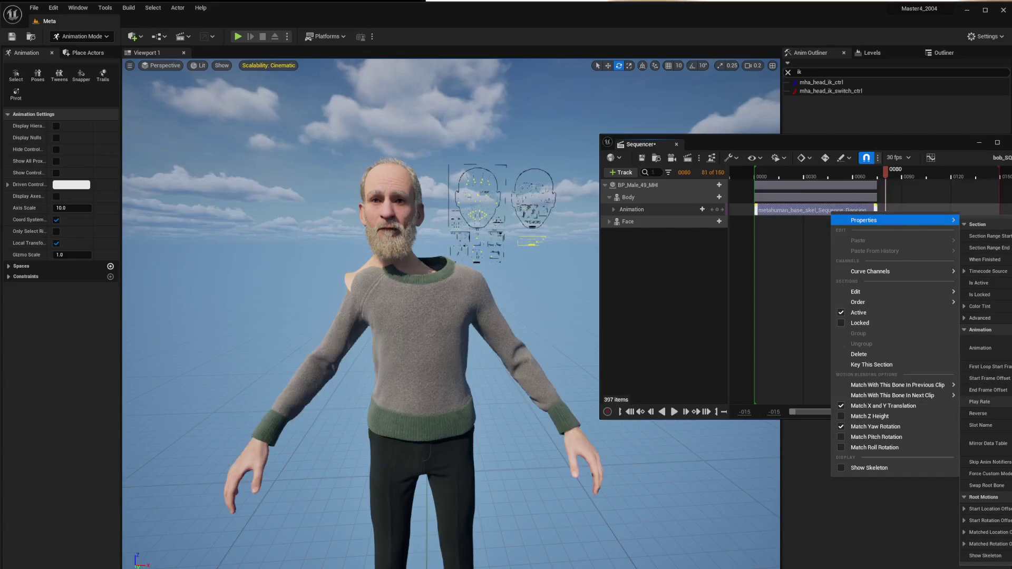
left_click_drag(819, 170, 759, 175)
key("space")
key("space")
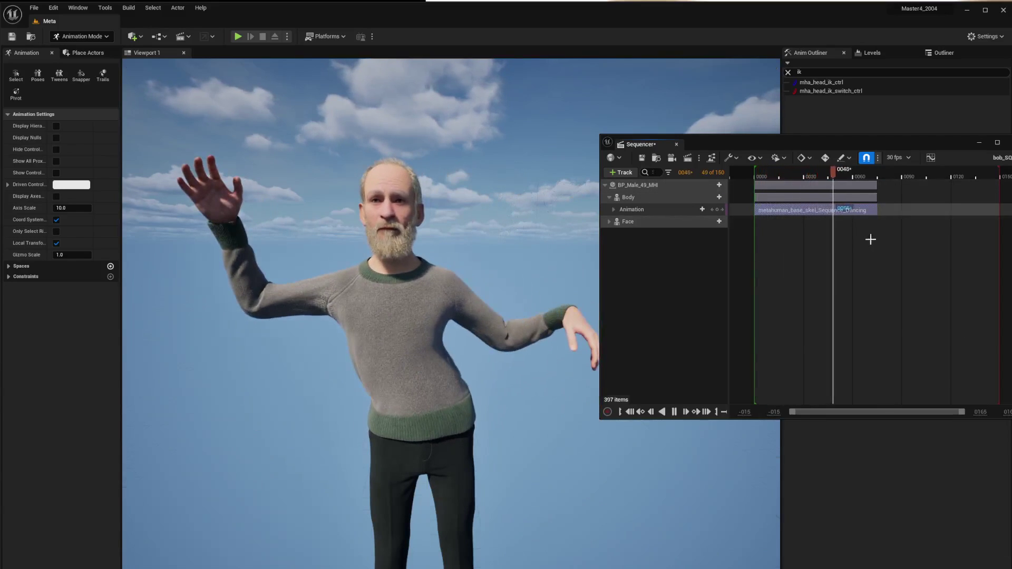
Extend the end of the dancing section to frame 150 so the motion repeats, and play the sequence to check it
left_click_drag(878, 210, 1001, 212)
left_click_drag(779, 174, 769, 179)
key("space")
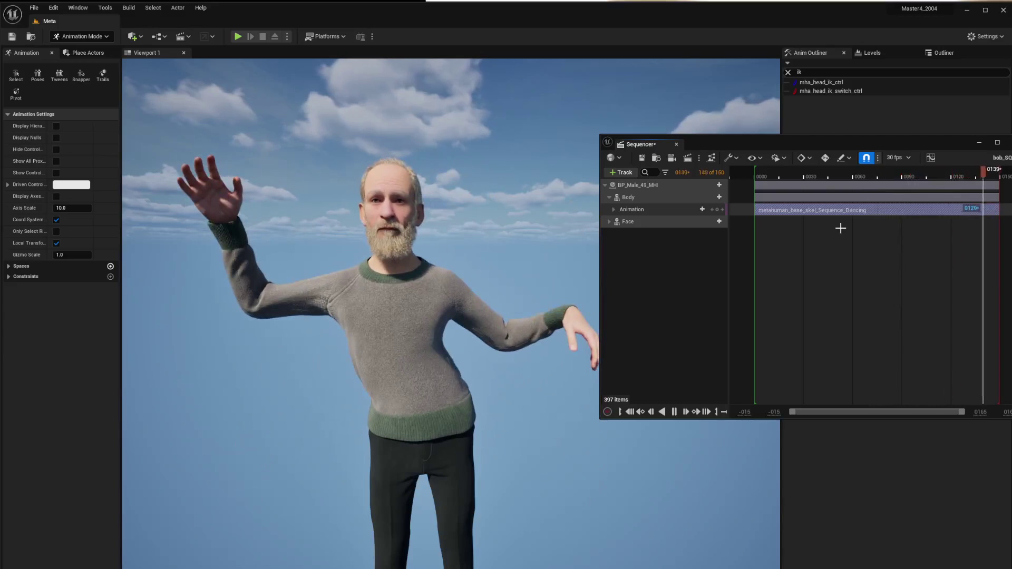
left_click(764, 176)
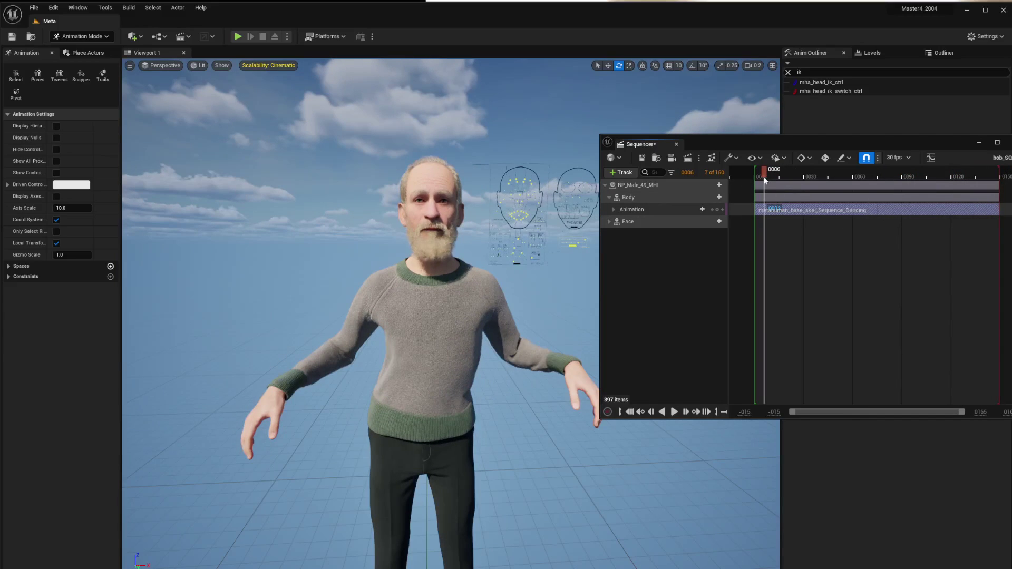
key("space")
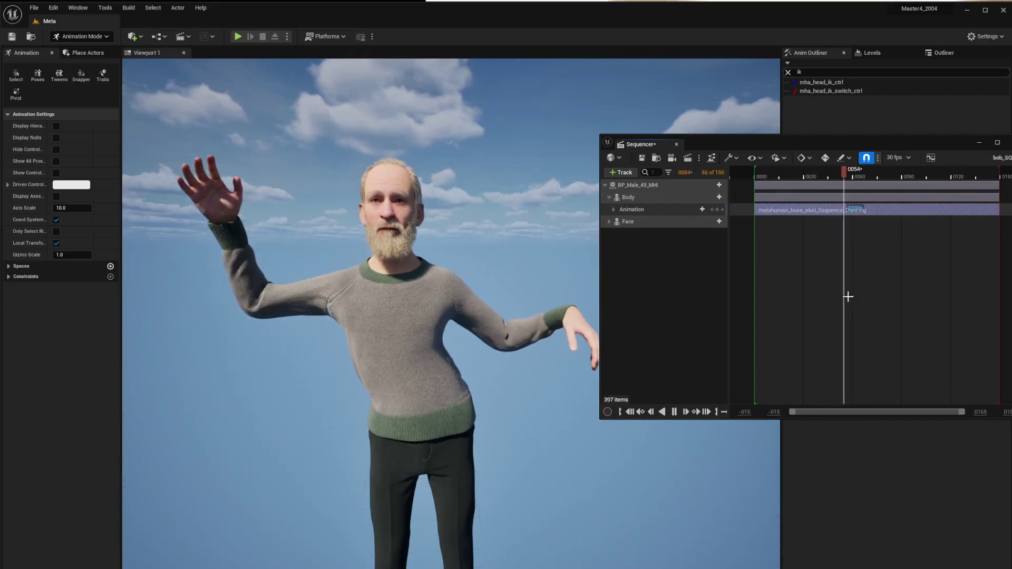
key("space")
Expand the Face track, select Face_ControlBoard_CtrlRig and pick the CTRL_C_eye control on the face board
left_click(610, 221)
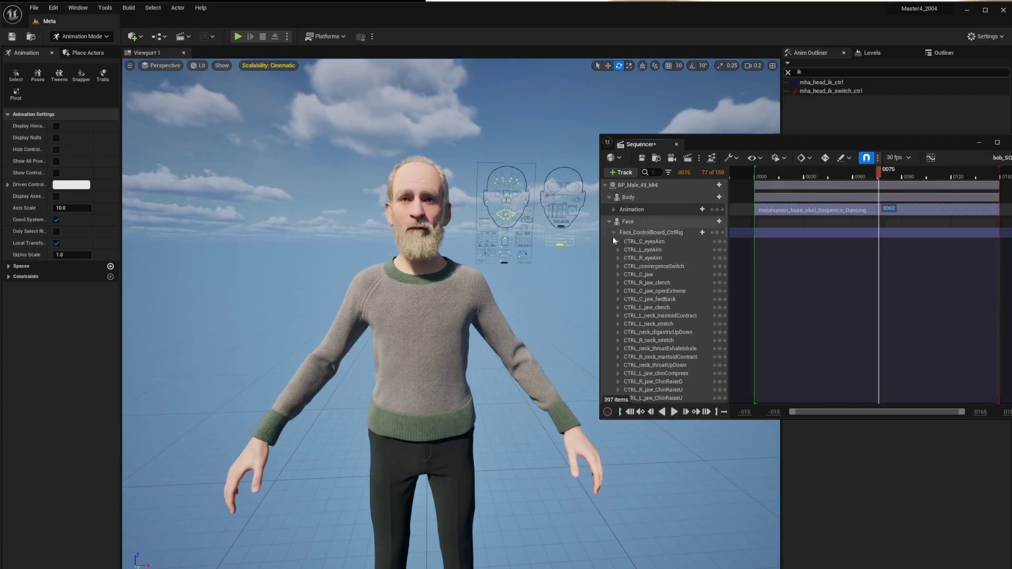
left_click(640, 232)
key("w")
right_click_drag(453, 227, 455, 226)
key("d")
key("a")
key("s")
left_click(506, 265)
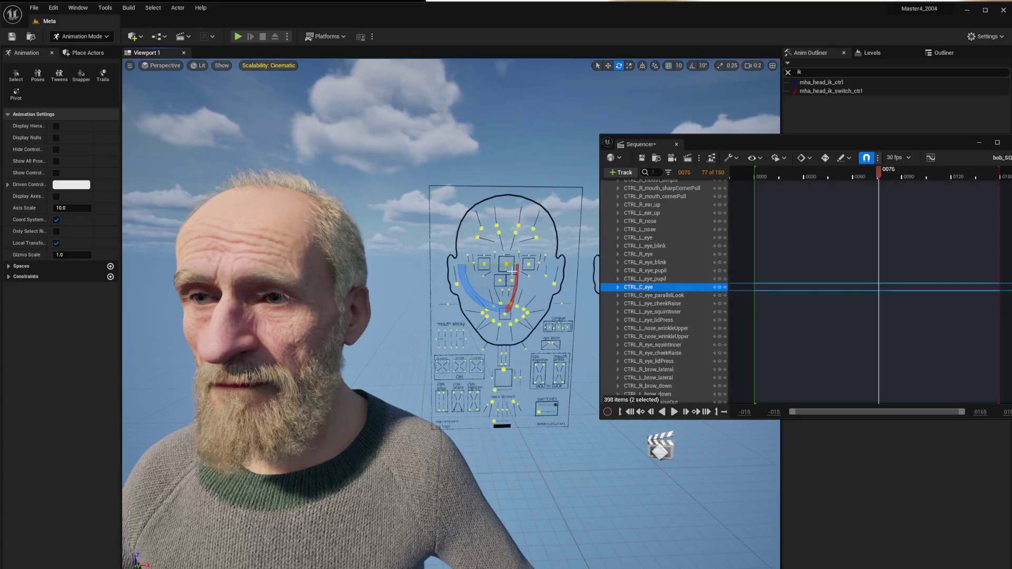
Key the whole face control board at frame 2 with the CTRL_C_eye control shifted downward and to one side
key("w")
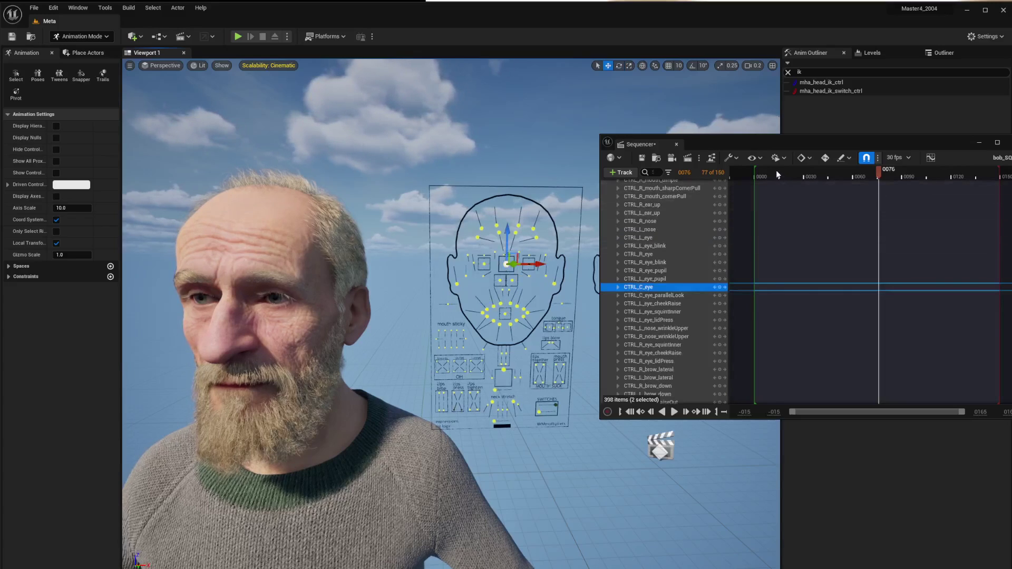
left_click(759, 177)
left_click(719, 229)
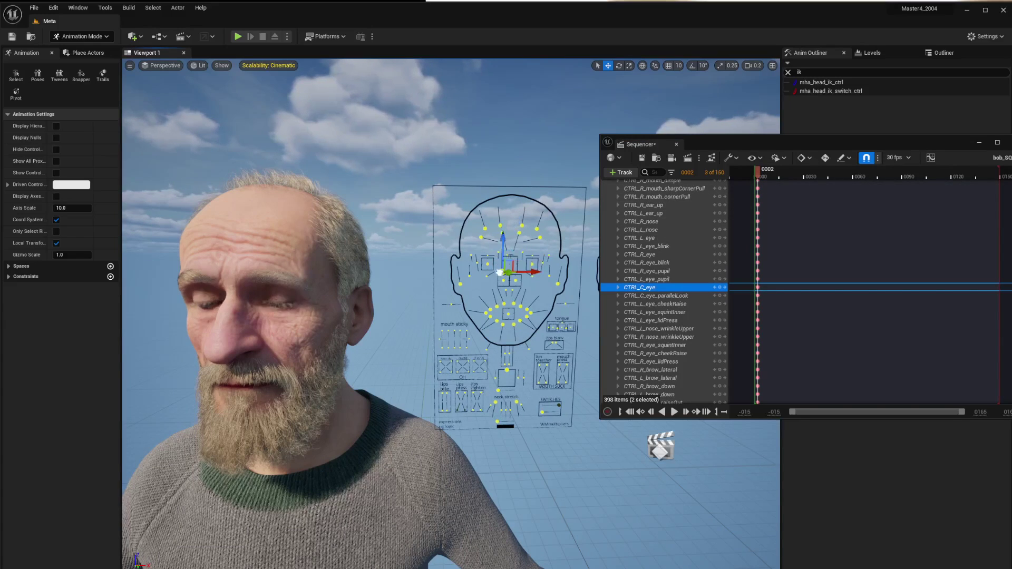
Key the face board at frame 38 with the eyes looking up and at frame 72 with the eyes looking down
left_click_drag(777, 178, 819, 179)
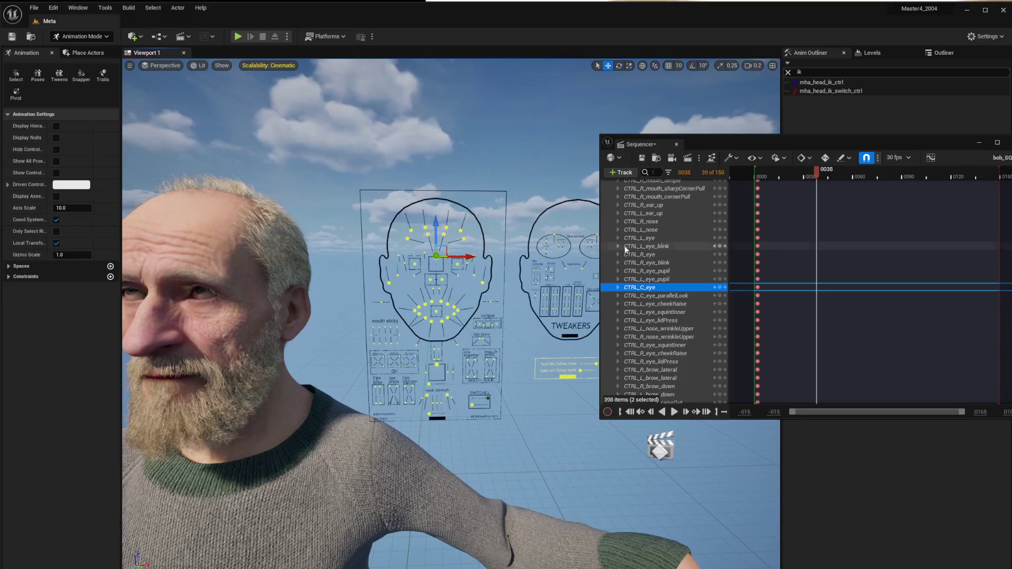
key("s")
mouse_move(485, 338)
right_mouse_down()
mouse_move(467, 340)
mouse_move(491, 339)
right_mouse_up()
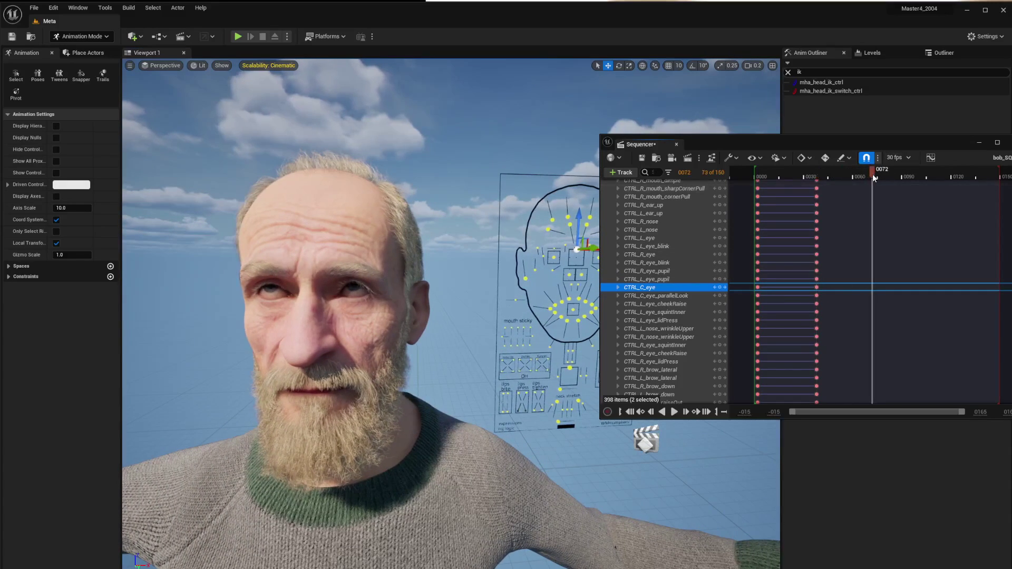
key("s")
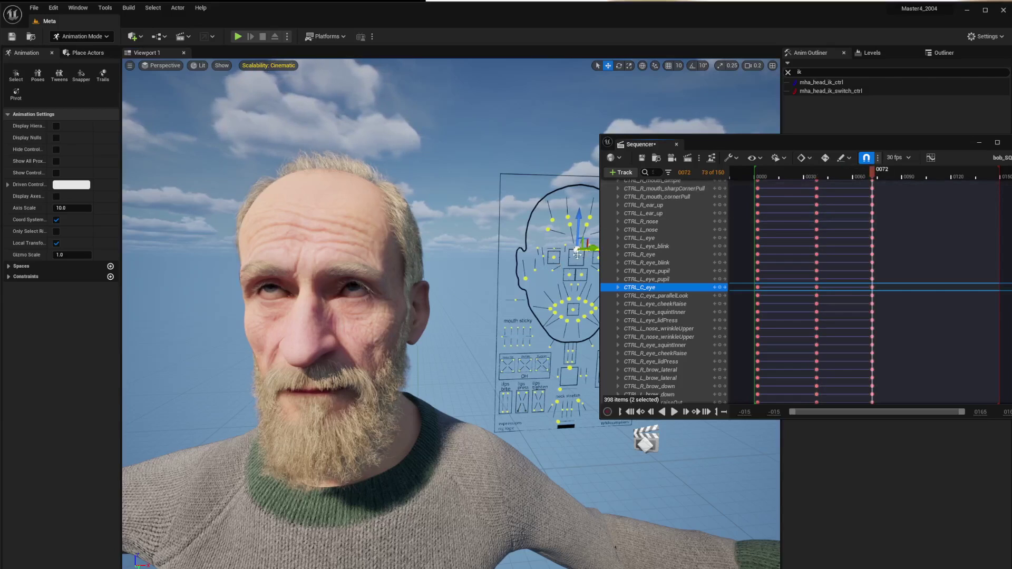
left_click_drag(576, 250, 580, 266)
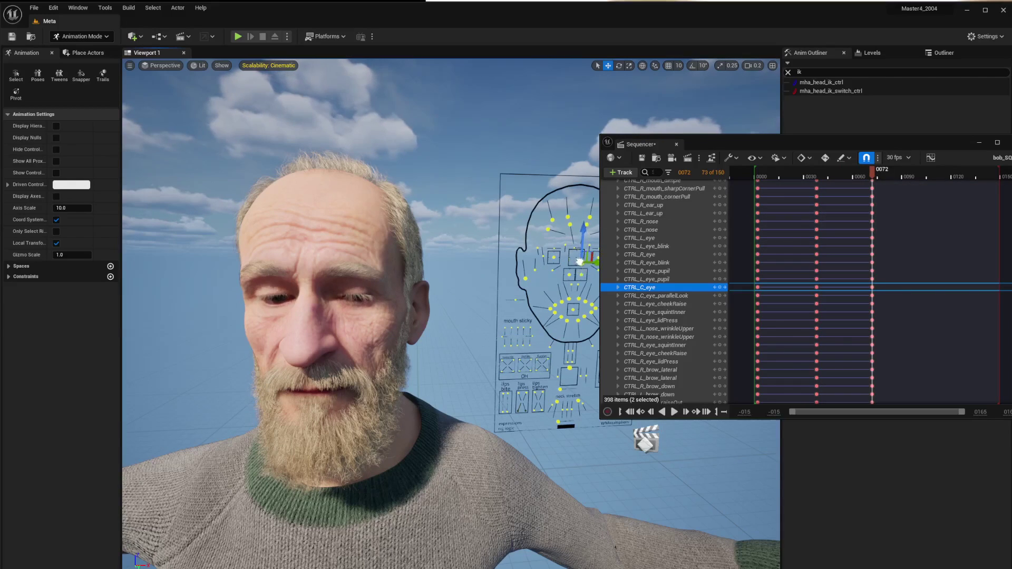
Play and scrub the sequence to review the eye movement together with the body animation
left_click_drag(870, 172, 765, 187)
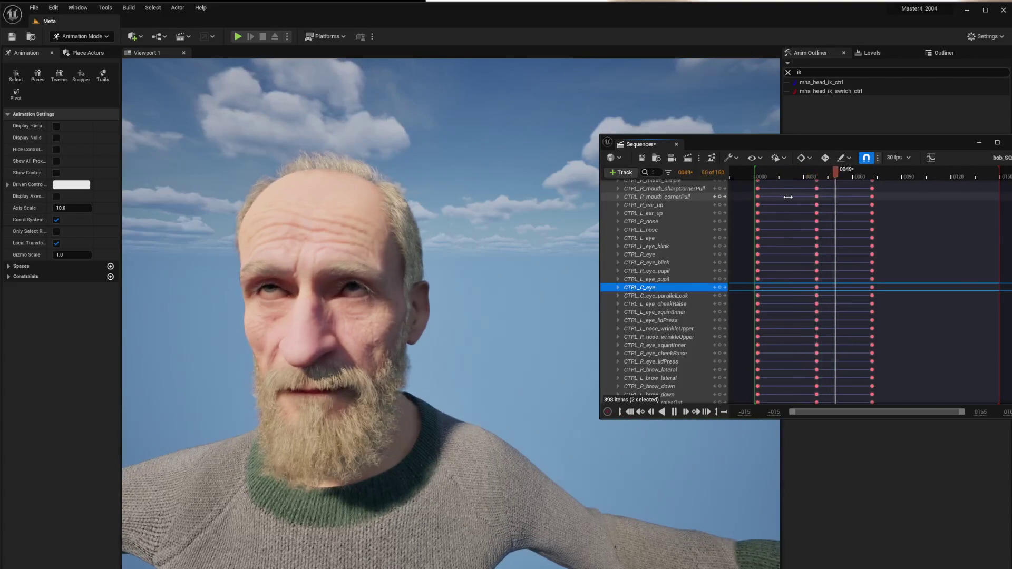
key("space")
left_click_drag(867, 178, 785, 175)
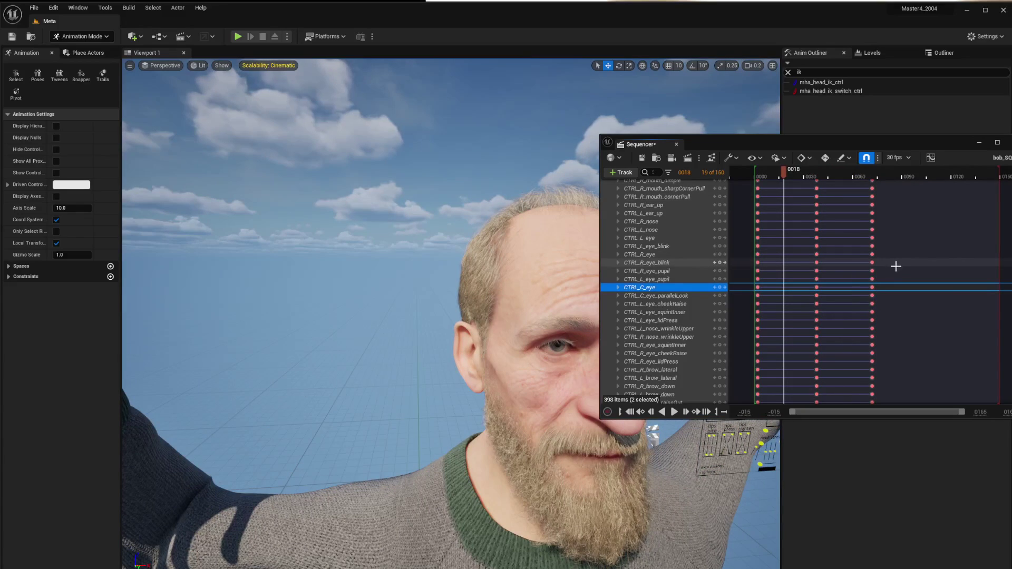
Collapse the Face_ControlBoard_CtrlRig track and move its second and third keys to about frames 14 and 26
scroll(685, 277, "up", 3)
scroll(681, 271, "up", 10)
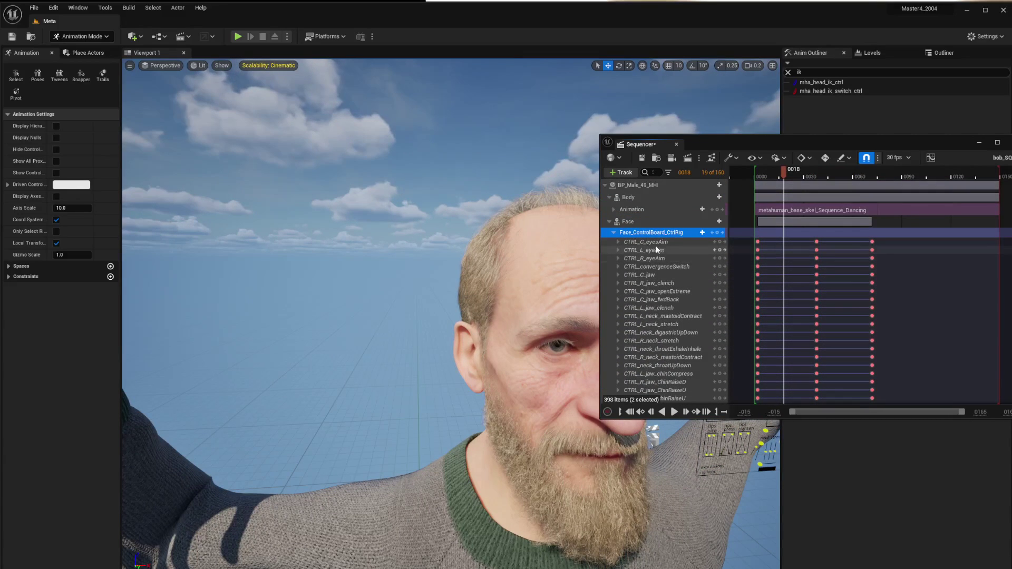
left_click(613, 233)
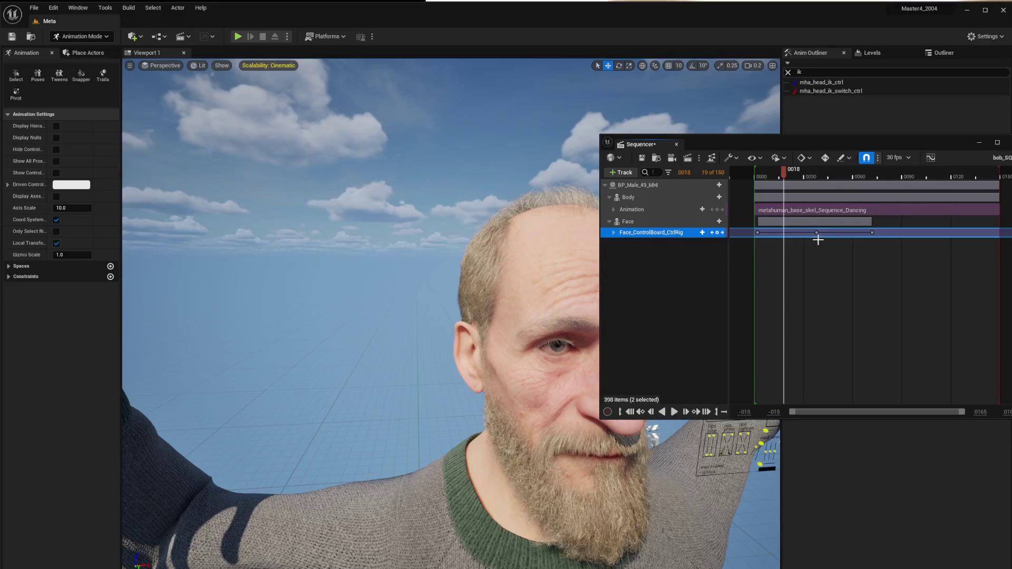
left_click_drag(818, 233, 778, 233)
left_click_drag(873, 232, 797, 234)
Play back the retimed eye motion and key the CTRL_C_eye control lowered at frame 33
key("space")
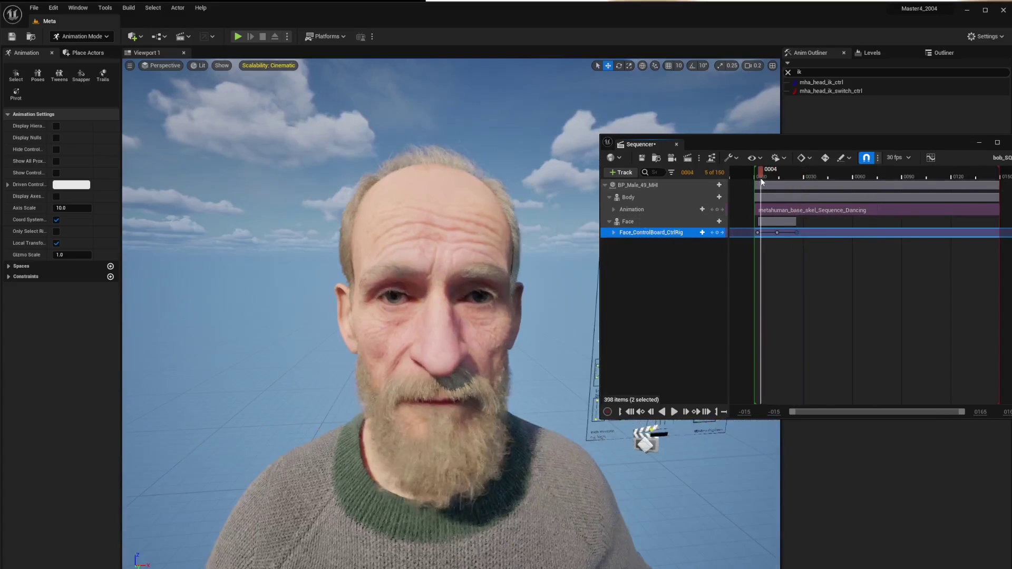
key("space")
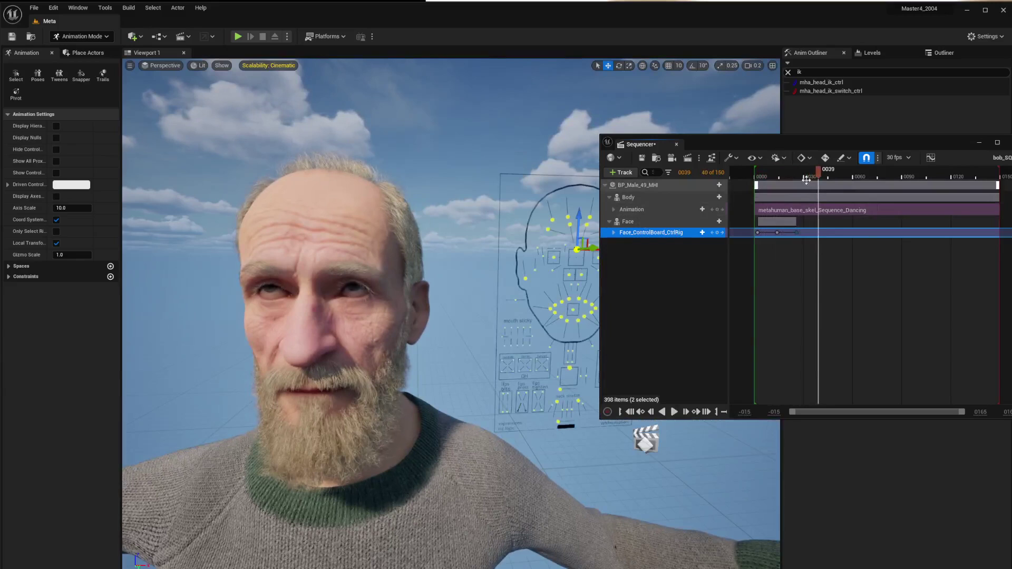
left_click_drag(791, 174, 810, 175)
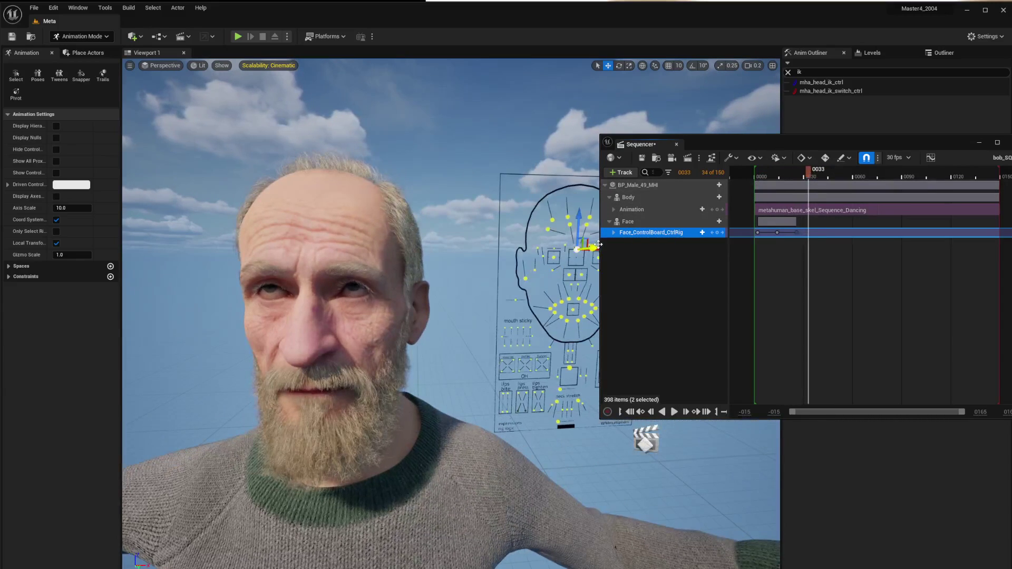
mouse_move(577, 249)
left_mouse_down()
mouse_move(575, 269)
mouse_move(577, 261)
left_mouse_up()
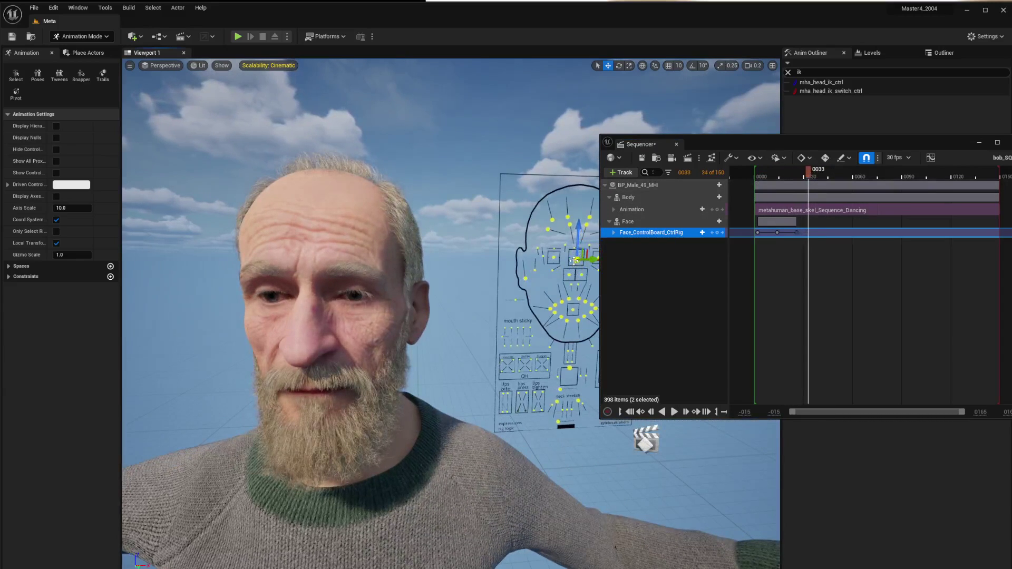
Move the Sequencer window clear of the face board and shift the CTRL_C_eye control sideways at frame 20
left_click_drag(809, 172, 787, 172)
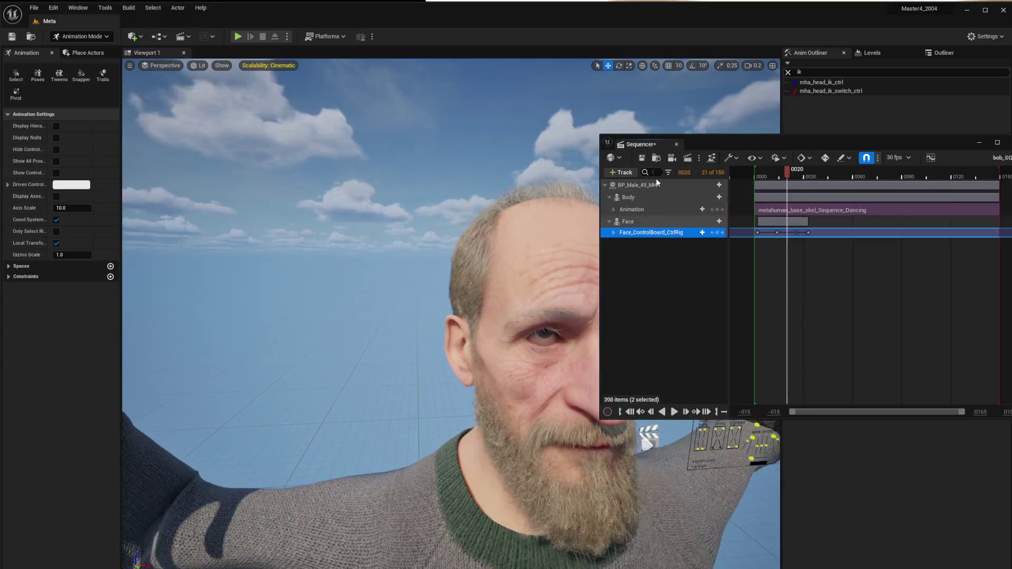
left_click_drag(747, 144, 911, 104)
key("d")
right_click_drag(575, 292, 578, 289)
left_click_drag(582, 284, 537, 289)
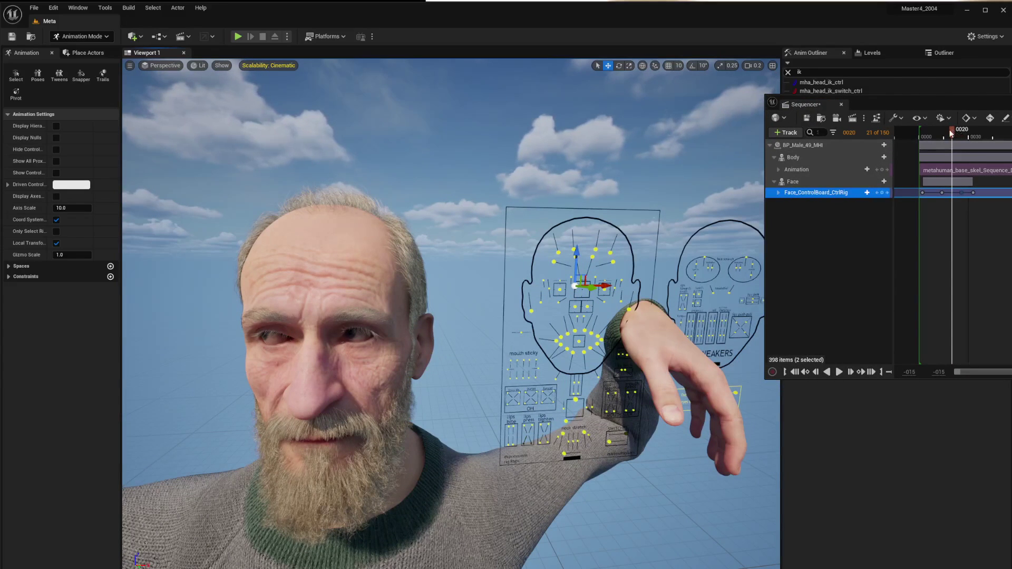
Key the CTRL_C_eye control shifted sideways at frame 8 and play back the revised eye motion
left_click_drag(951, 127, 932, 130)
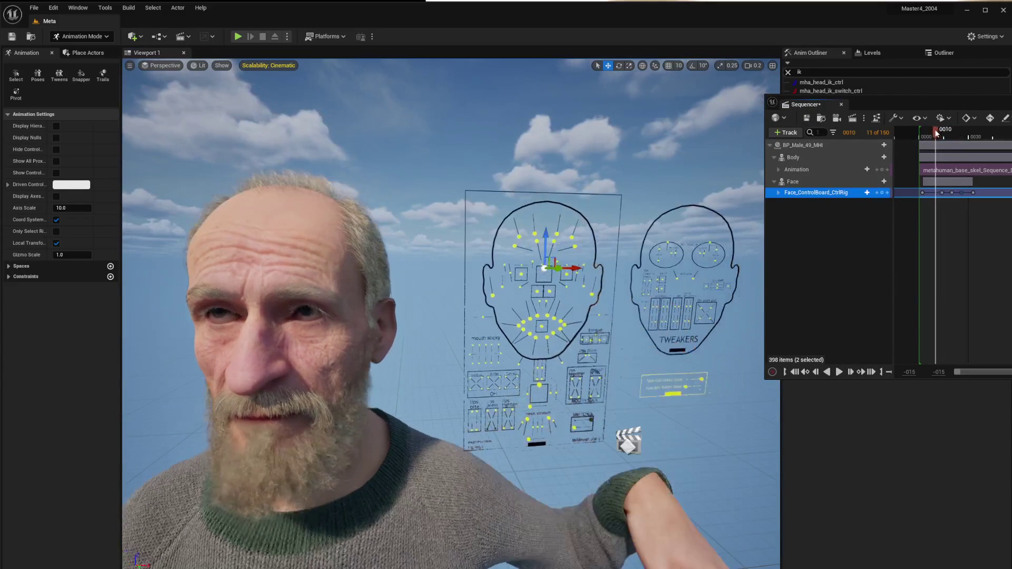
left_click_drag(521, 266, 547, 270)
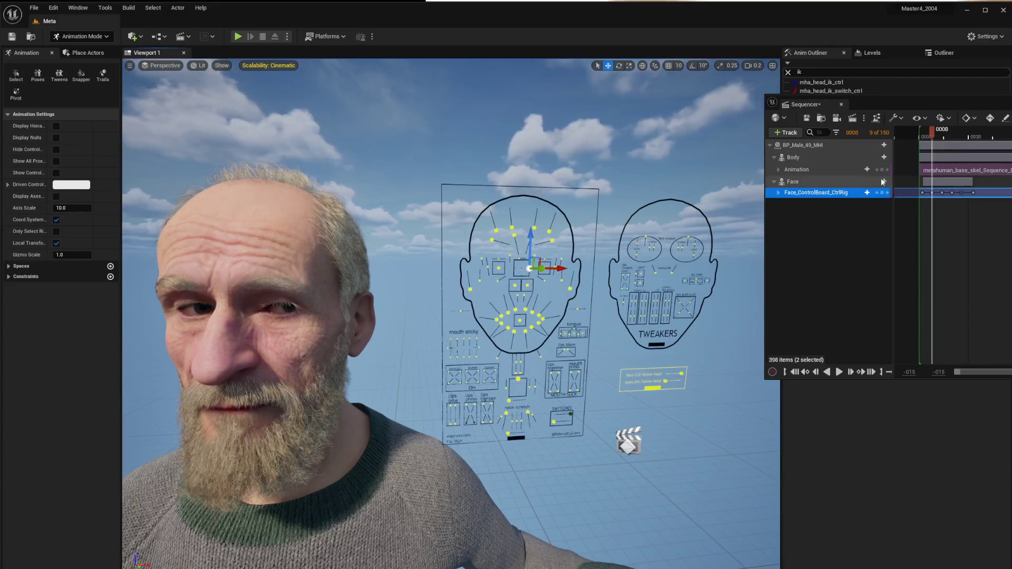
key("space")
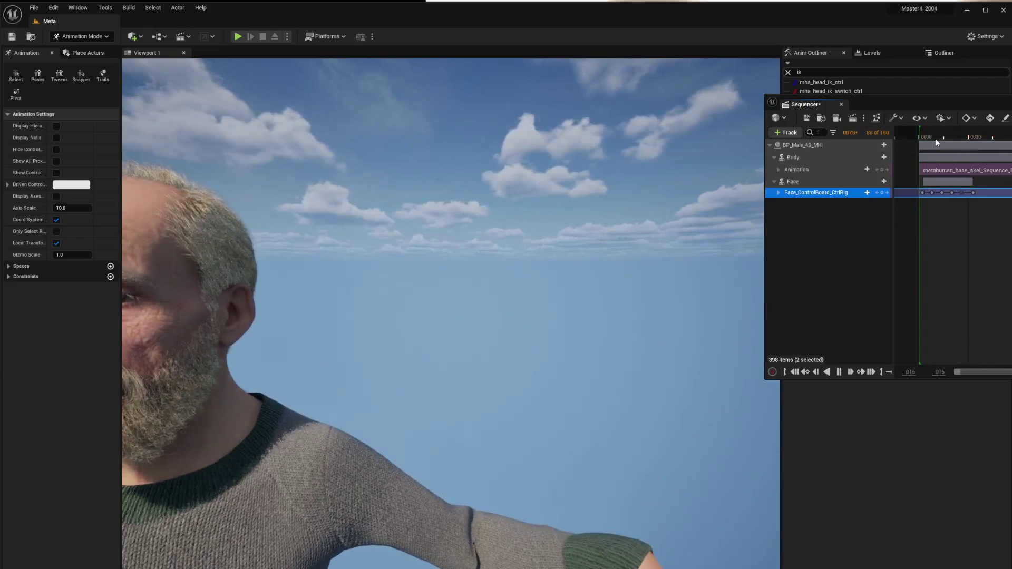
left_click(925, 135)
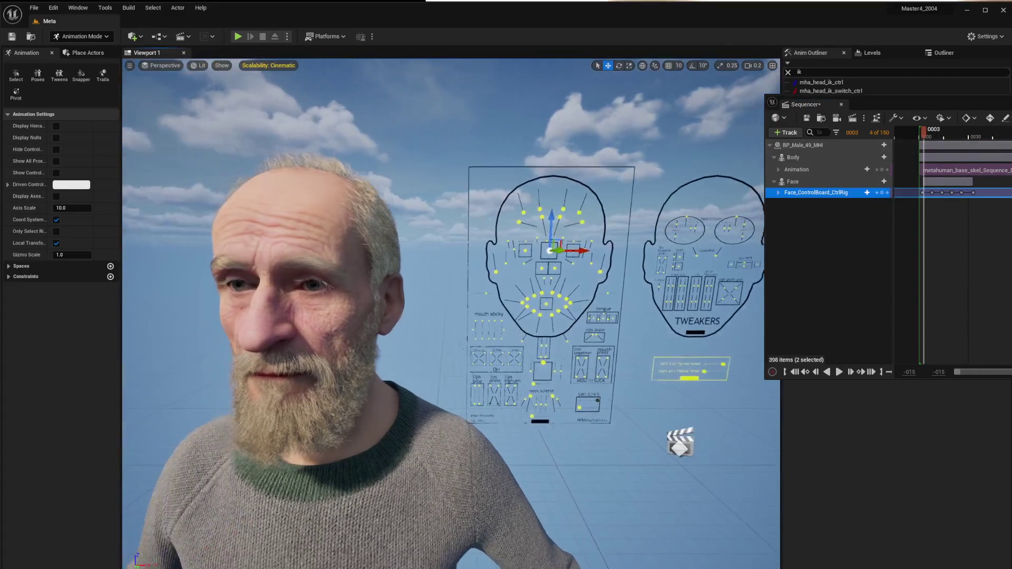
Key the CTRL_C_mouth control moved up and sideways at frames 2 and 8
right_click_drag(561, 255, 574, 256)
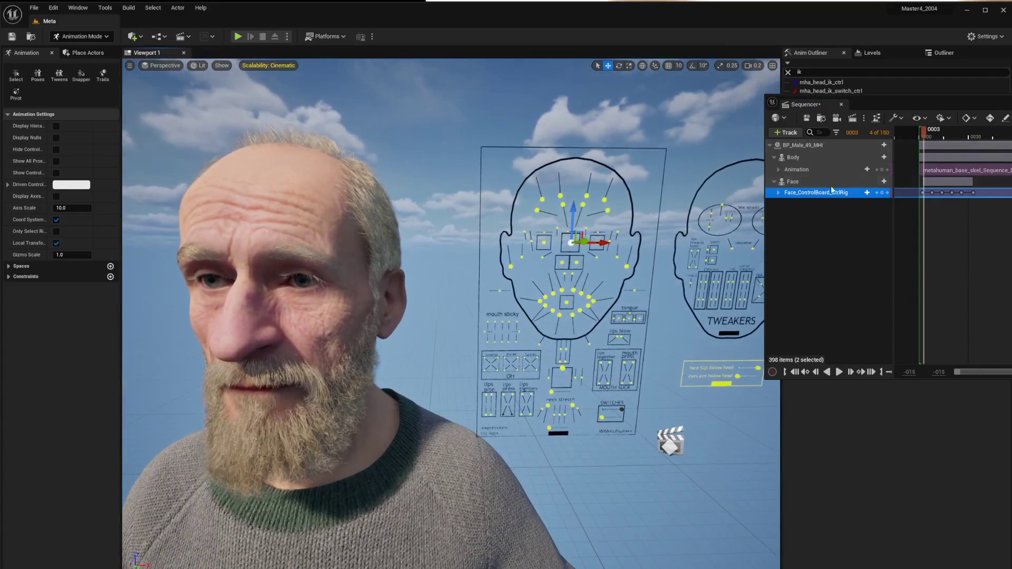
left_click(795, 372)
left_click(555, 303)
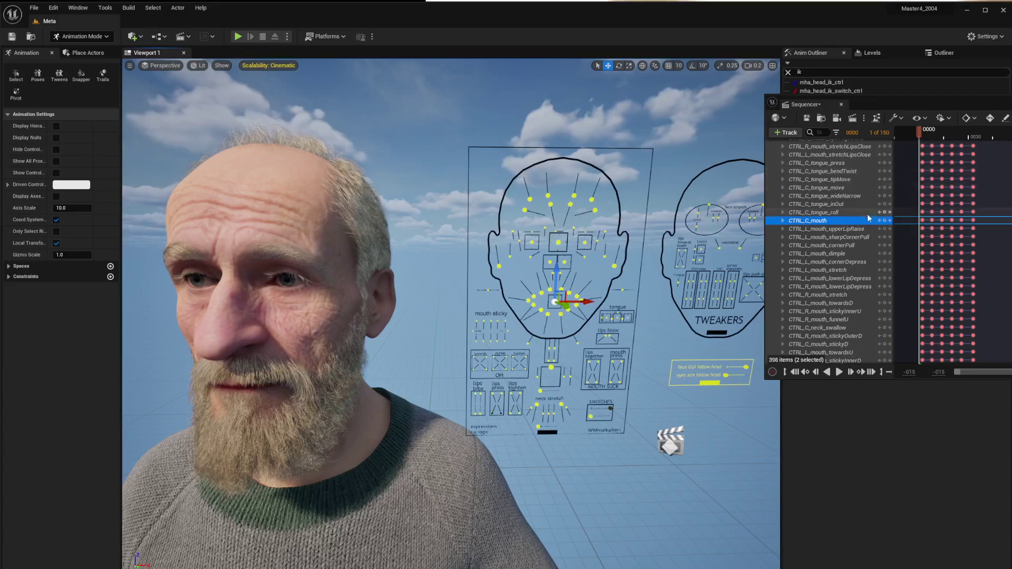
left_click(923, 220)
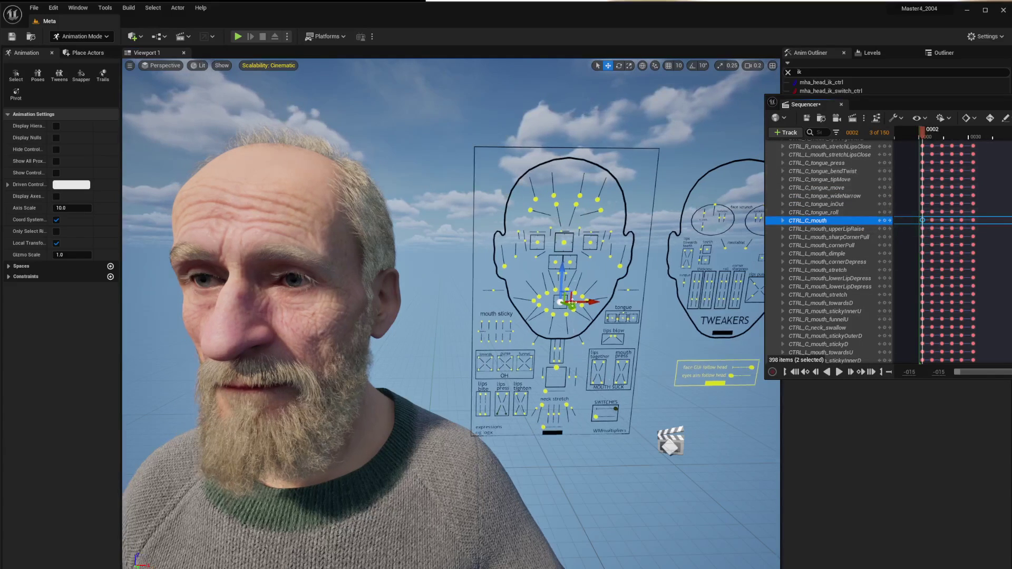
left_click_drag(556, 300, 551, 297)
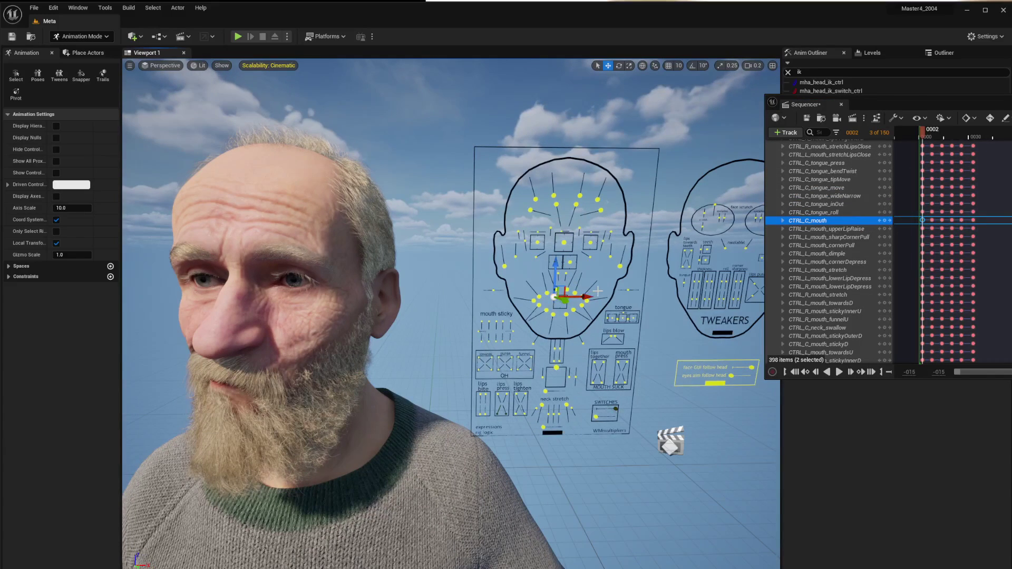
left_click(932, 221)
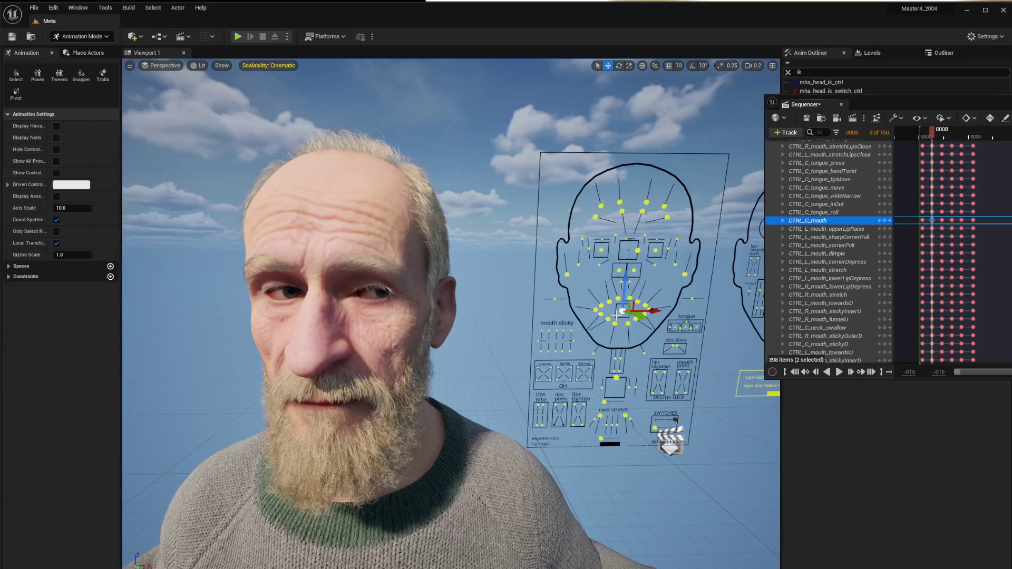
left_click_drag(617, 315, 611, 306)
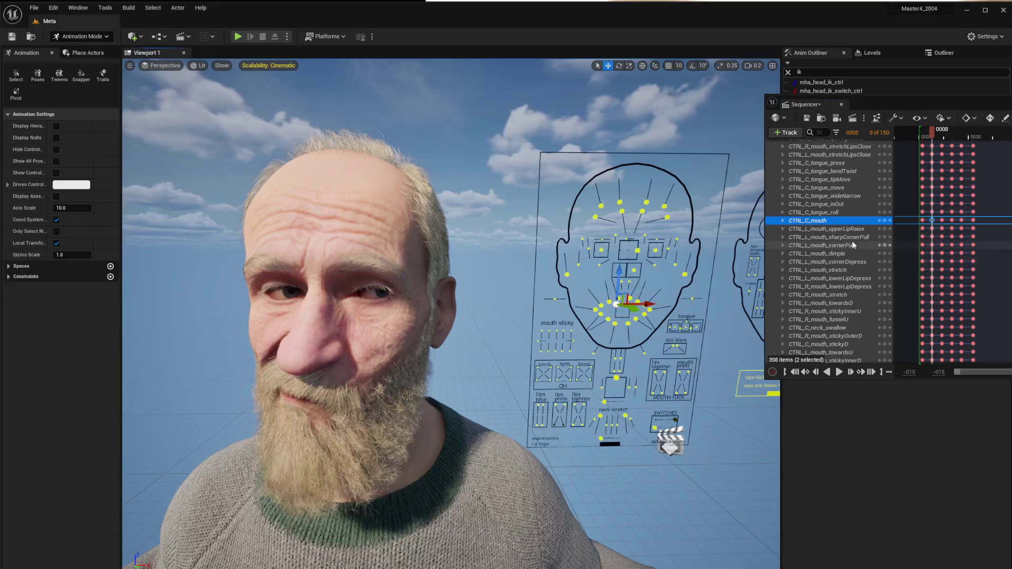
Reposition the CTRL_C_mouth control at frame 14 and play back the mouth motion
left_click(938, 130)
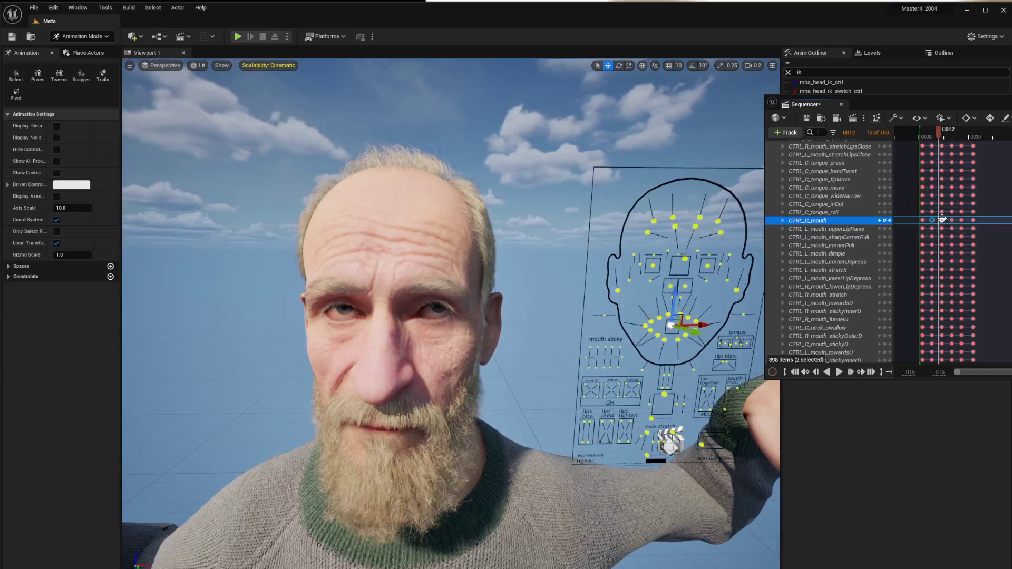
key("period")
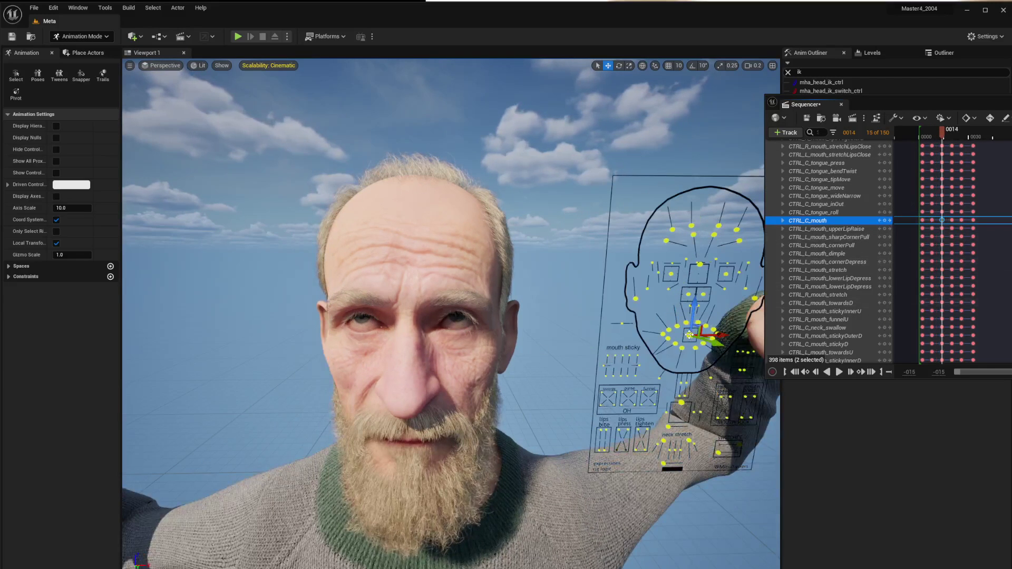
left_click_drag(690, 335, 697, 299)
left_click_drag(938, 134, 929, 137)
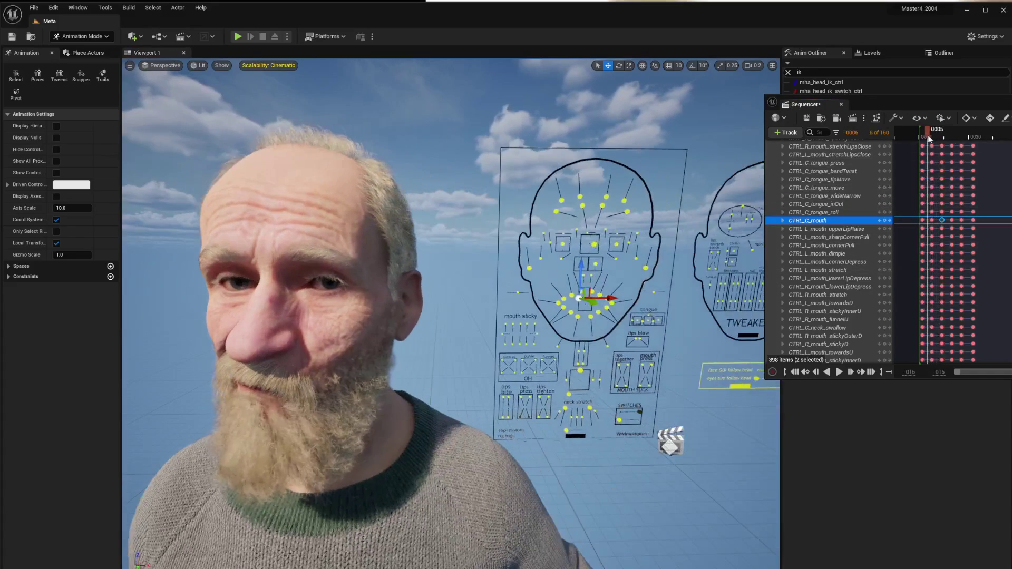
key("space")
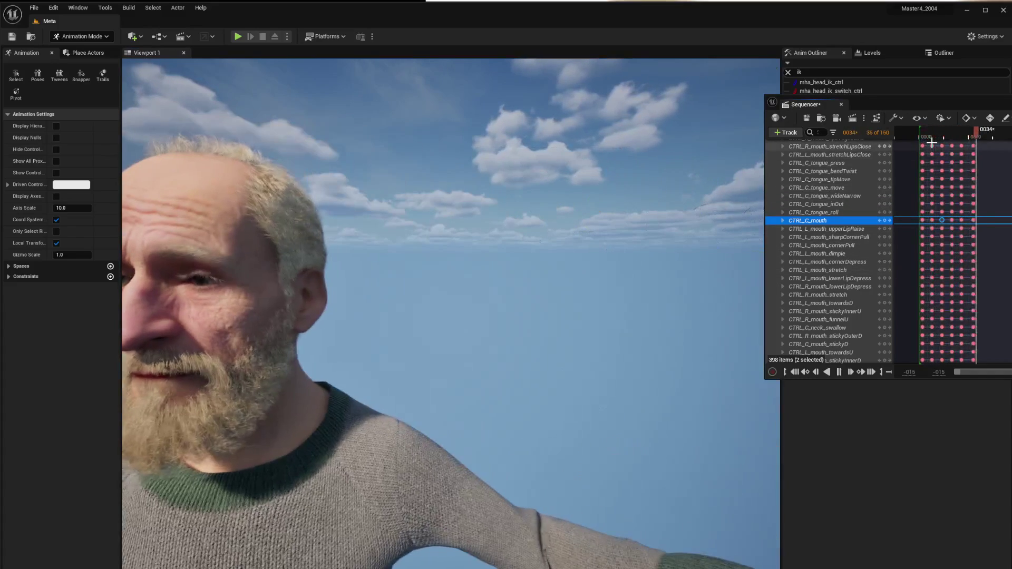
Shift the CTRL_C_mouth control to one side at frame 20, the opposite side at frame 26, and back again at frame 33
left_click(954, 133)
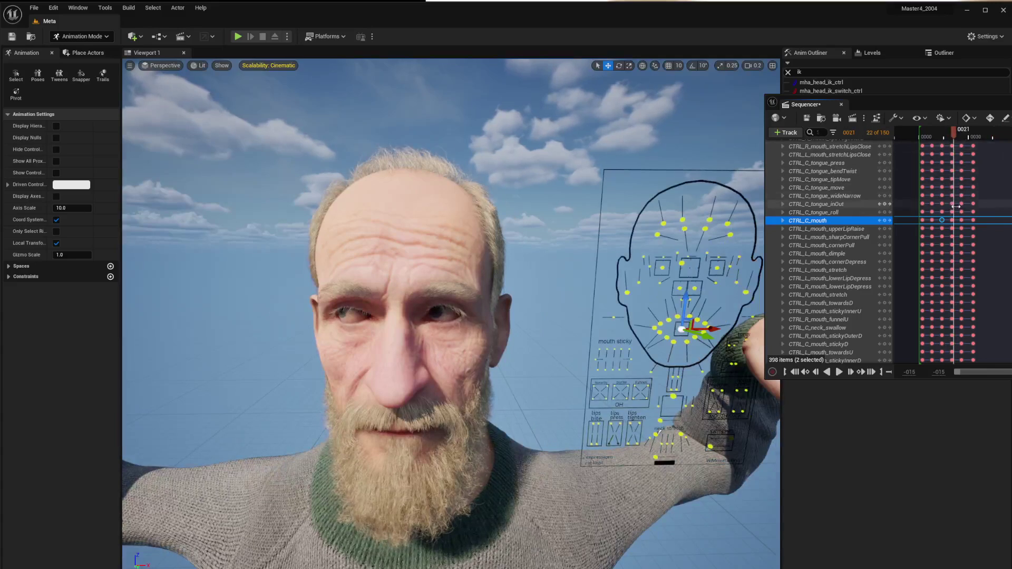
key("Left")
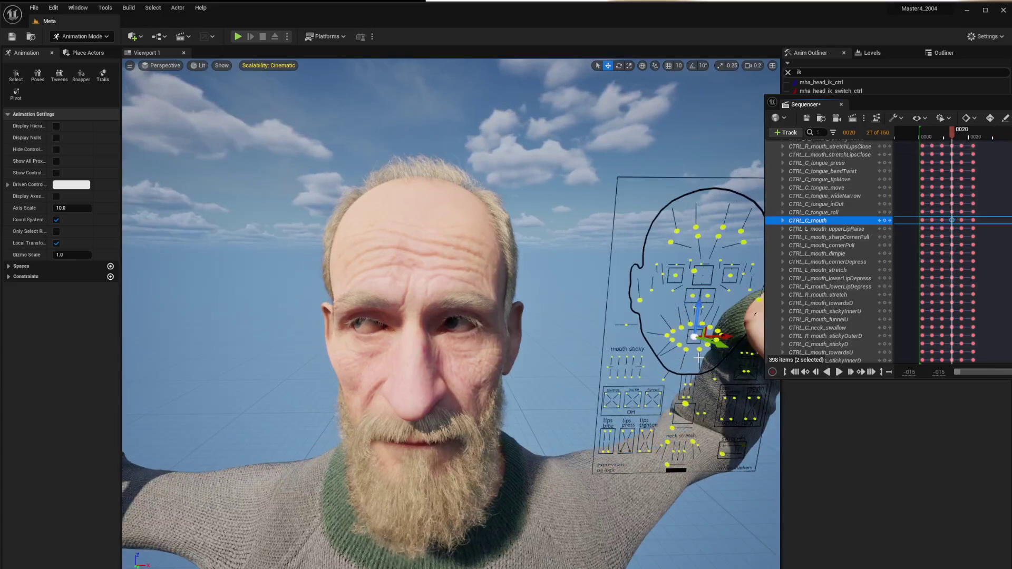
left_click_drag(688, 334, 677, 336)
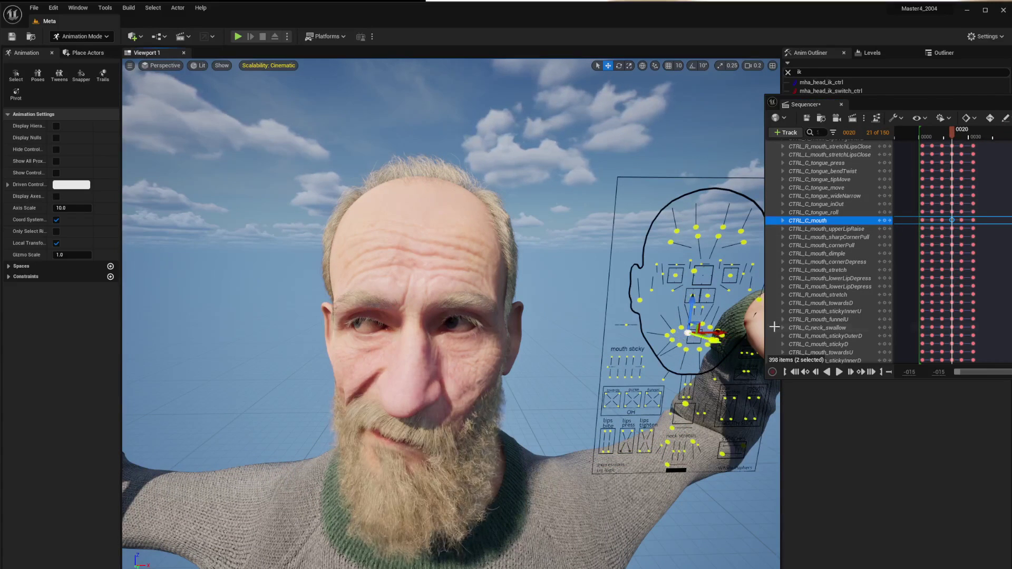
left_click(961, 219)
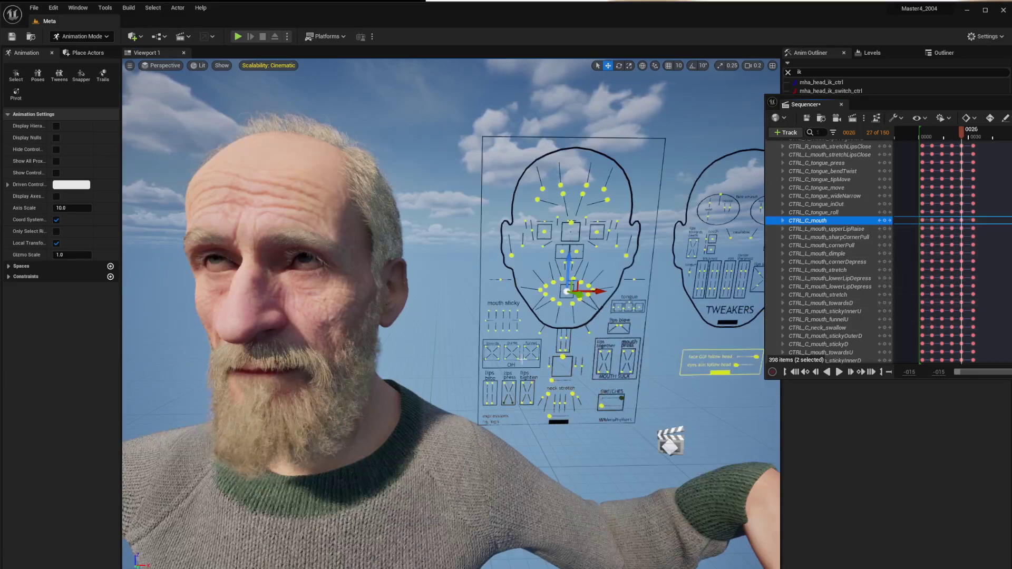
left_click_drag(570, 293, 577, 291)
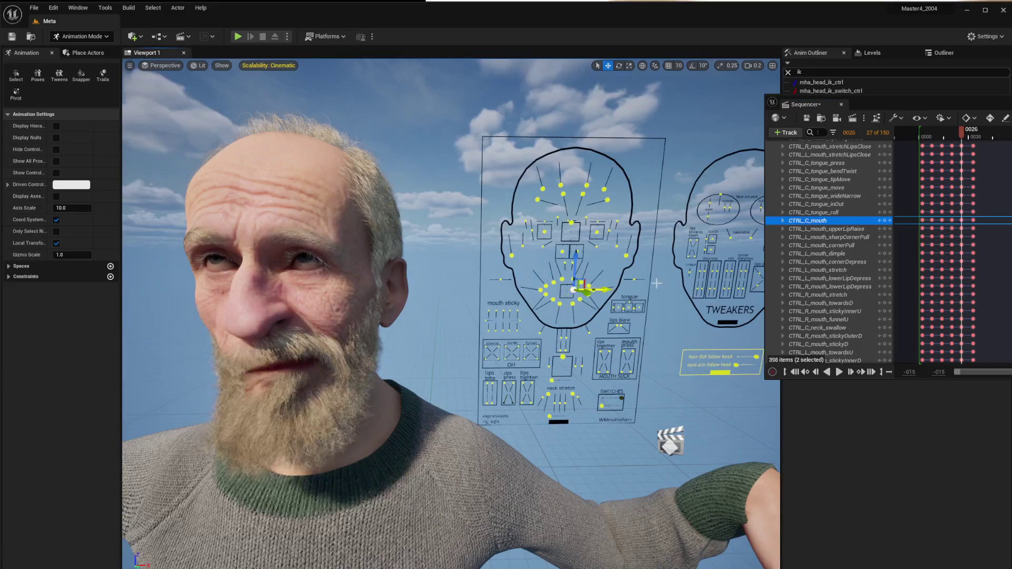
key("period")
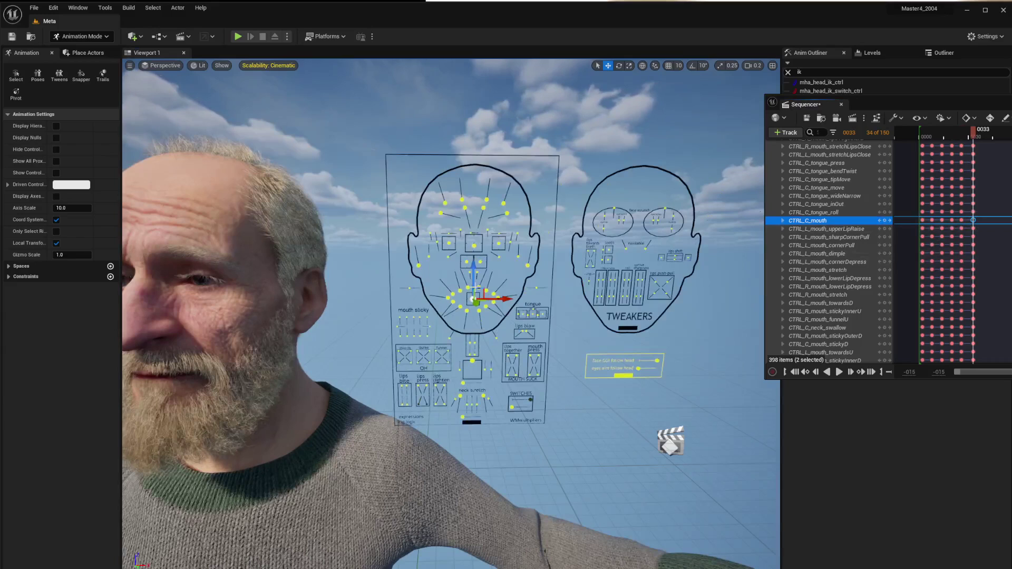
left_click_drag(472, 299, 455, 296)
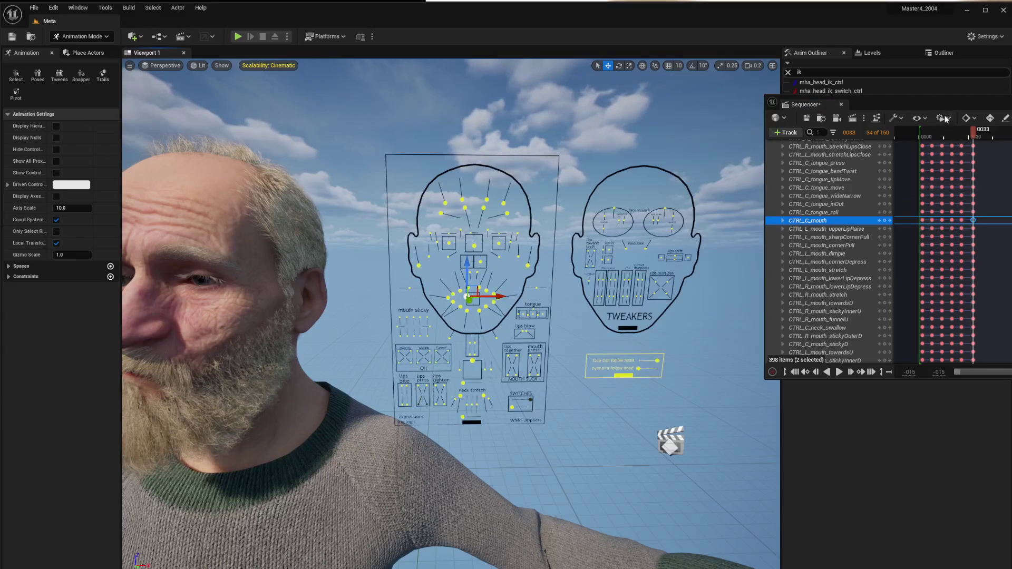
Play back the combined face and body animation, return to the first frame and collapse the Face_ControlBoard_CtrlRig track
key("space")
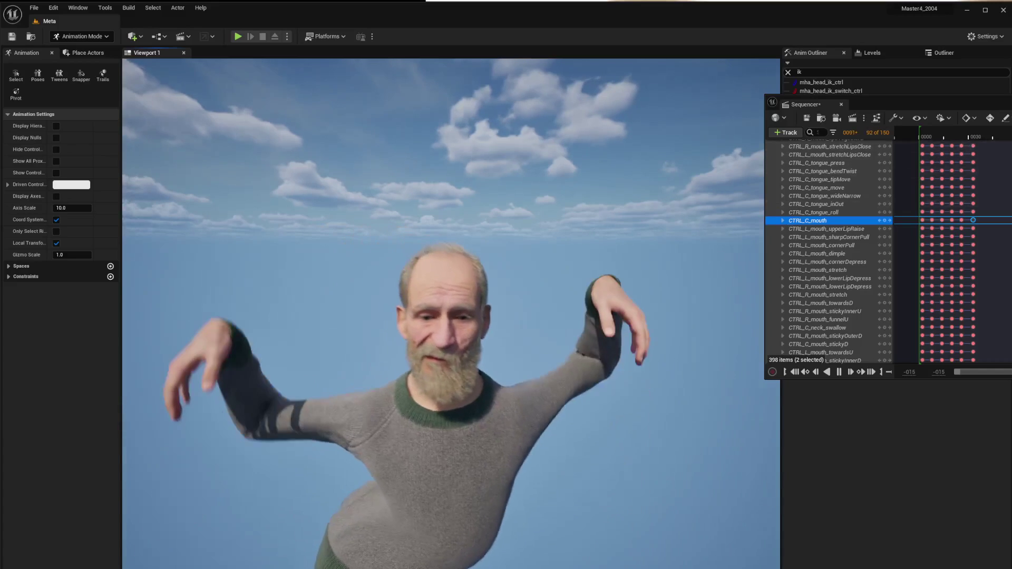
key("space")
left_click(794, 372)
scroll(844, 242, "up", 10)
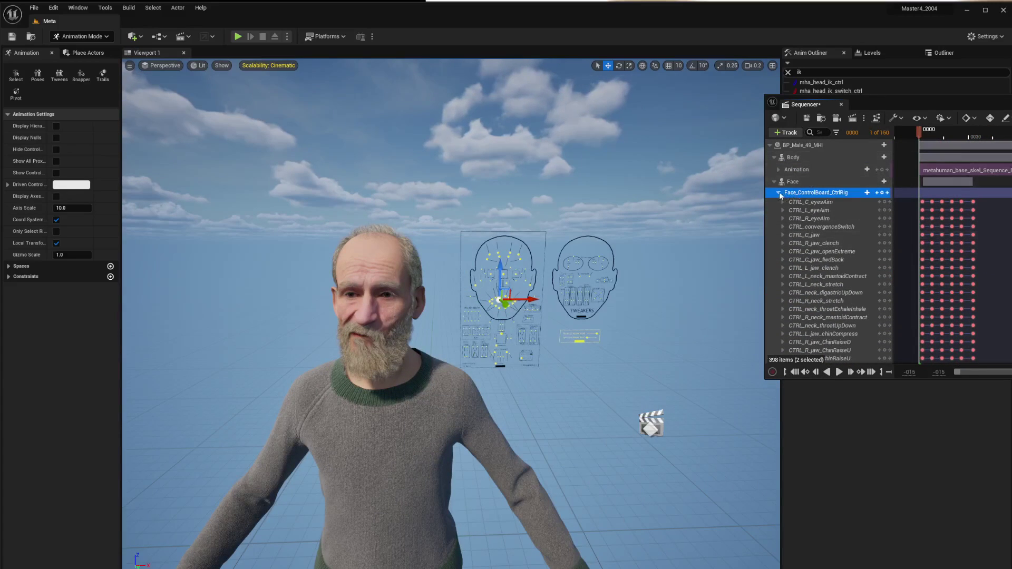
left_click(779, 193)
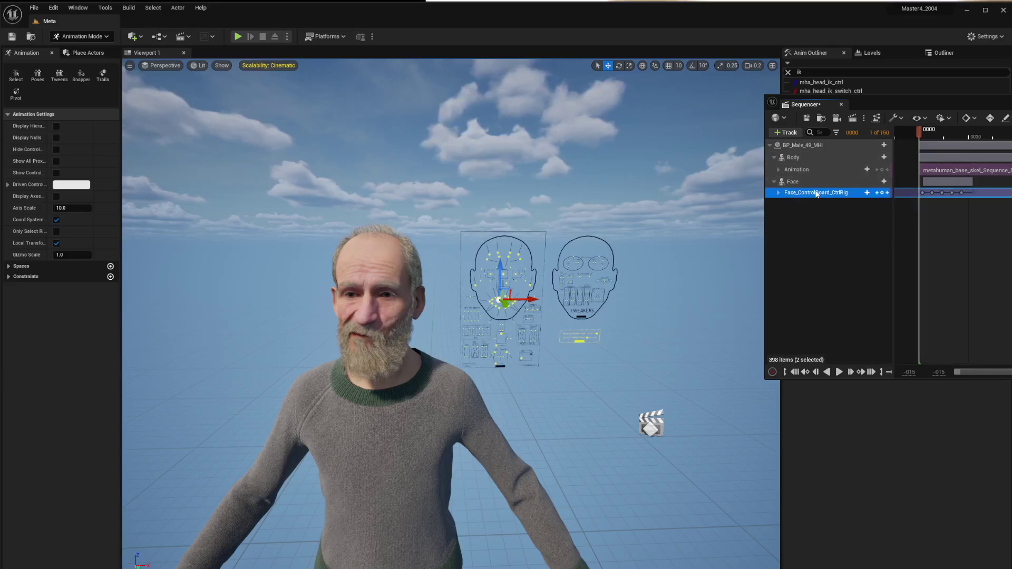
Bake the Face track to an animation sequence named FaceAnim in the 01_Levels/youtube_Metahuman folder, keeping the default export options
right_click(796, 182)
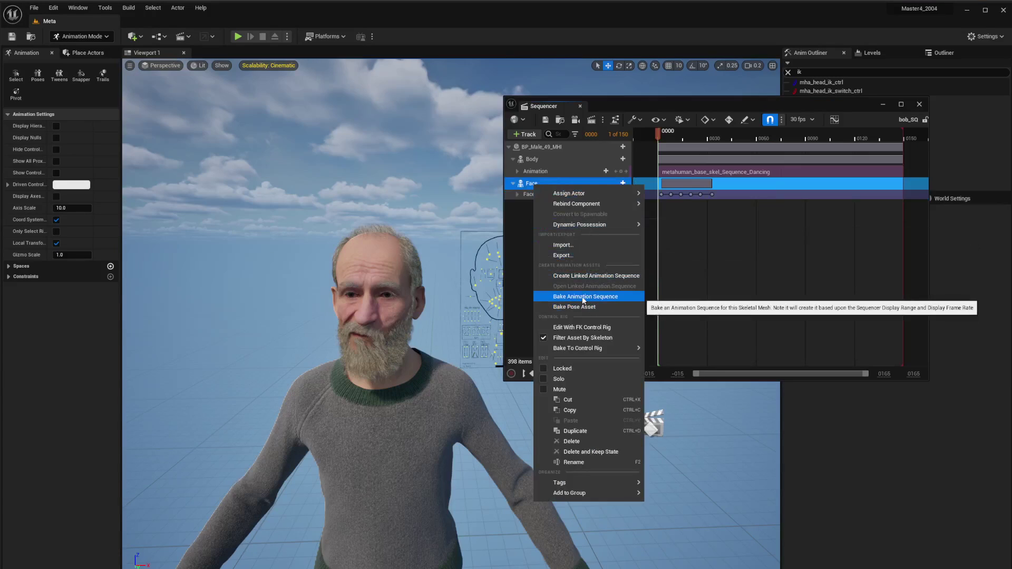
left_click(584, 298)
left_click(836, 253)
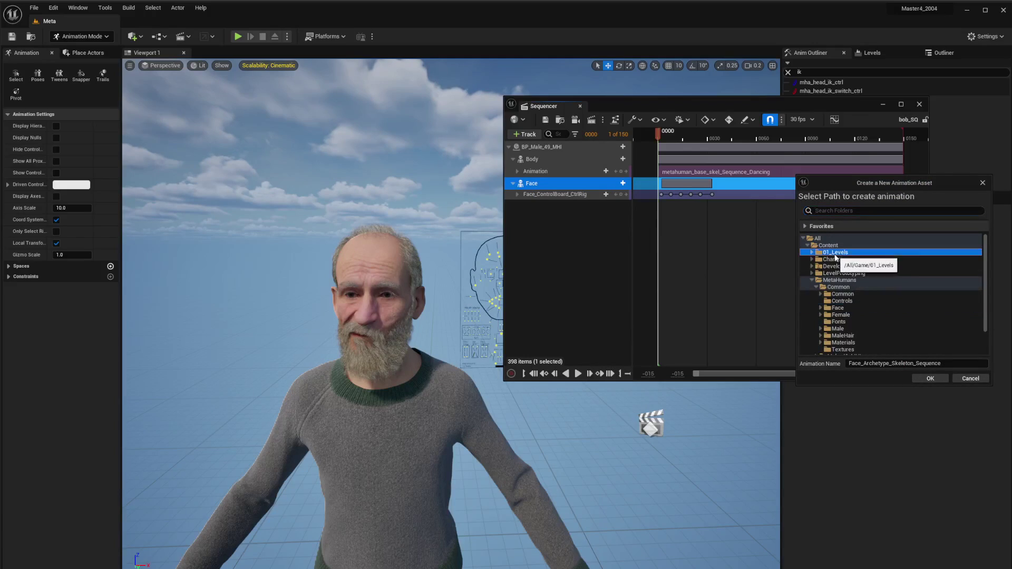
double_click(835, 254)
left_click(852, 259)
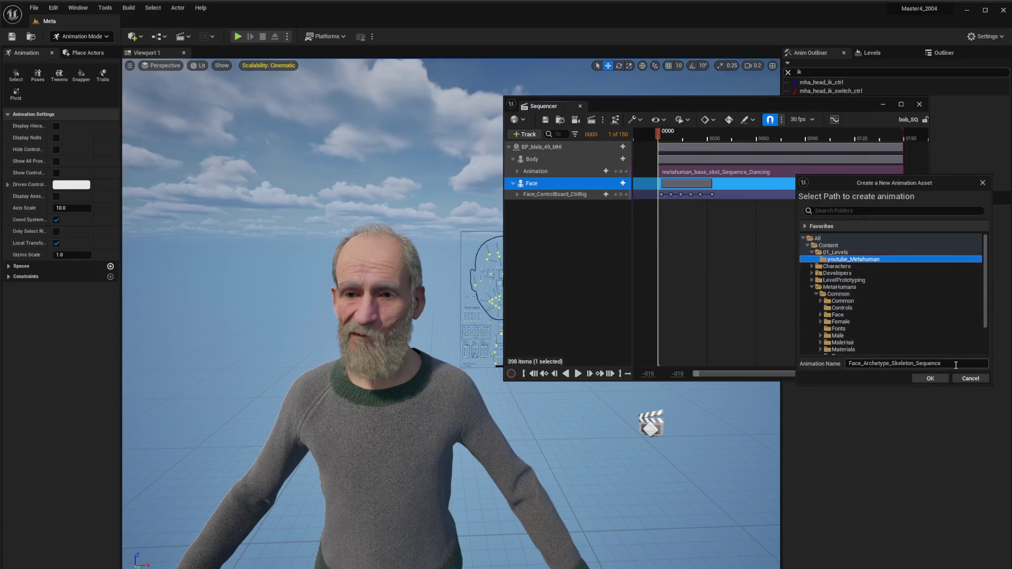
left_click(956, 365)
type("FaceAnim")
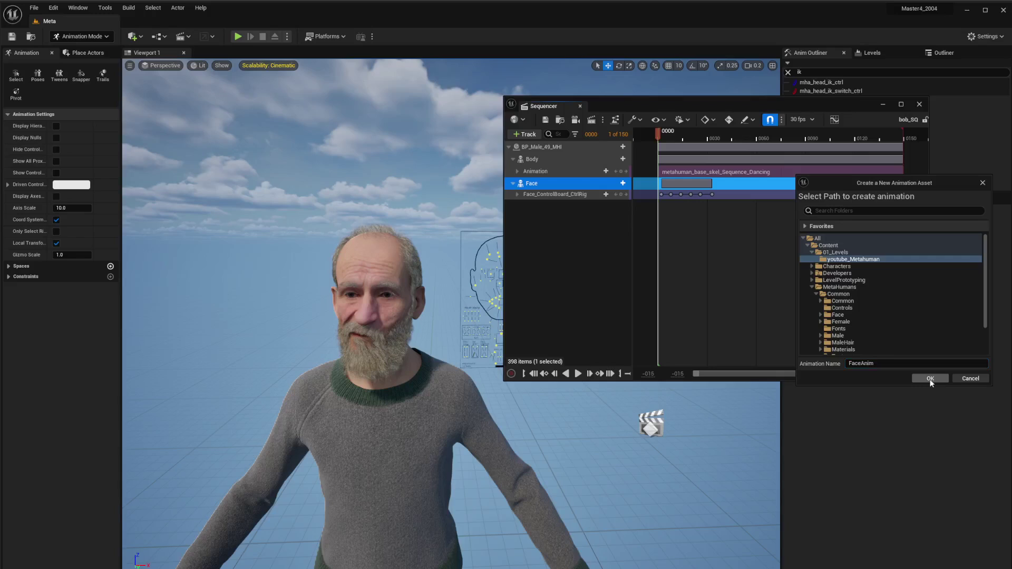
left_click(931, 379)
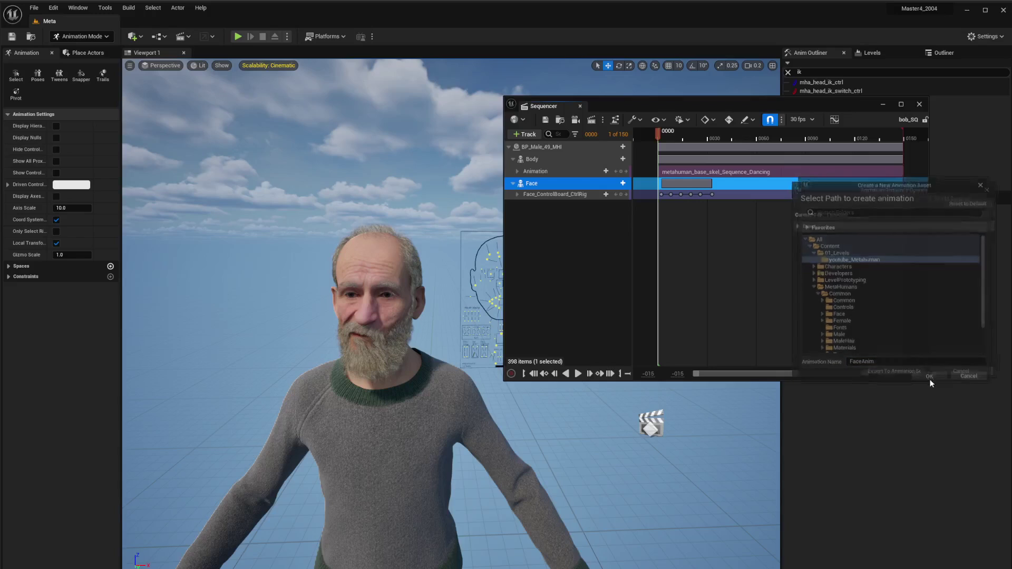
left_click(894, 376)
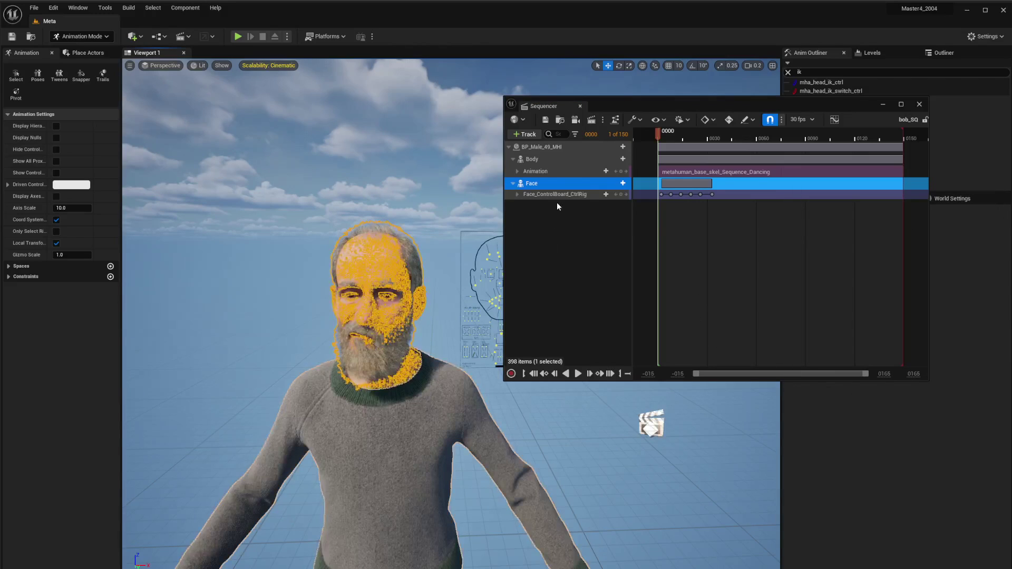
Mute the Face_ControlBoard_CtrlRig track, scrub the sequence to check the face, and return to the first frame
left_click(544, 195)
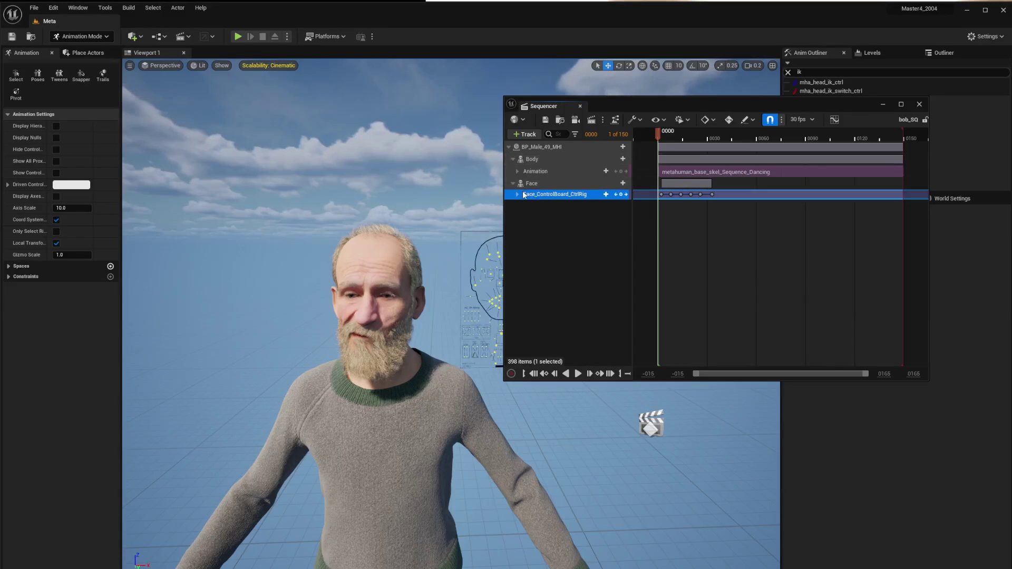
right_click(550, 198)
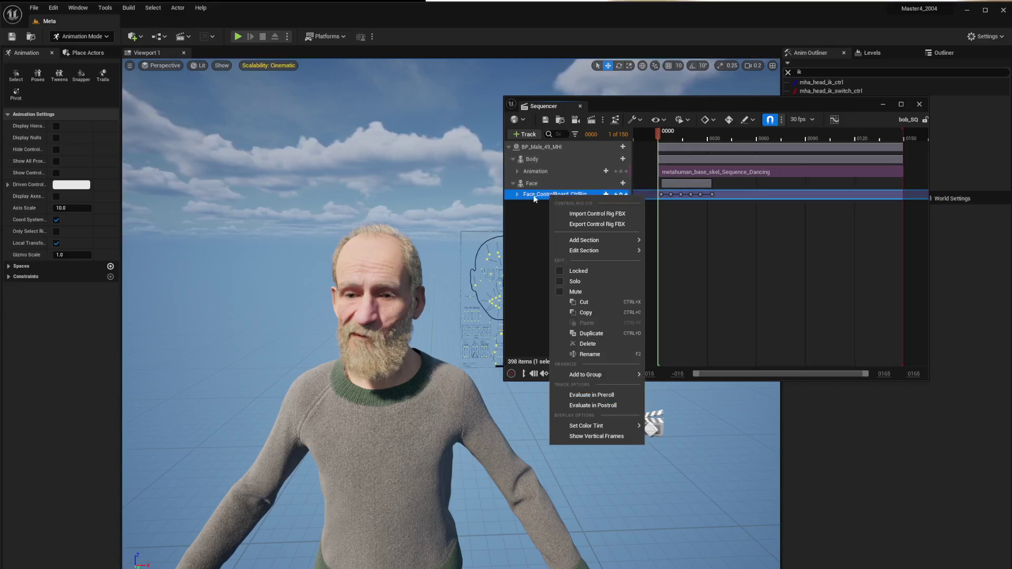
left_click(567, 291)
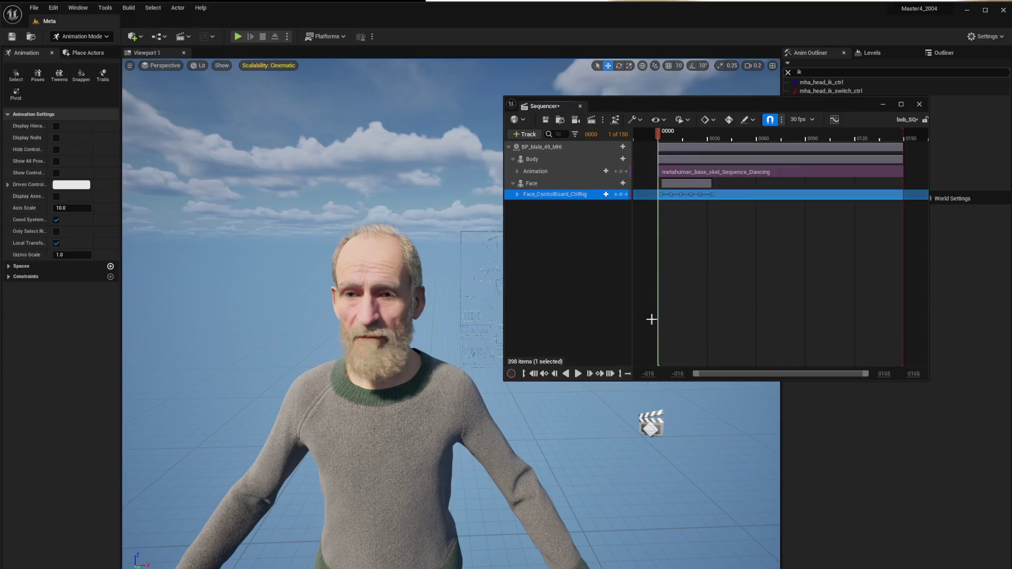
mouse_move(675, 140)
left_mouse_down()
mouse_move(702, 142)
mouse_move(680, 141)
left_mouse_up()
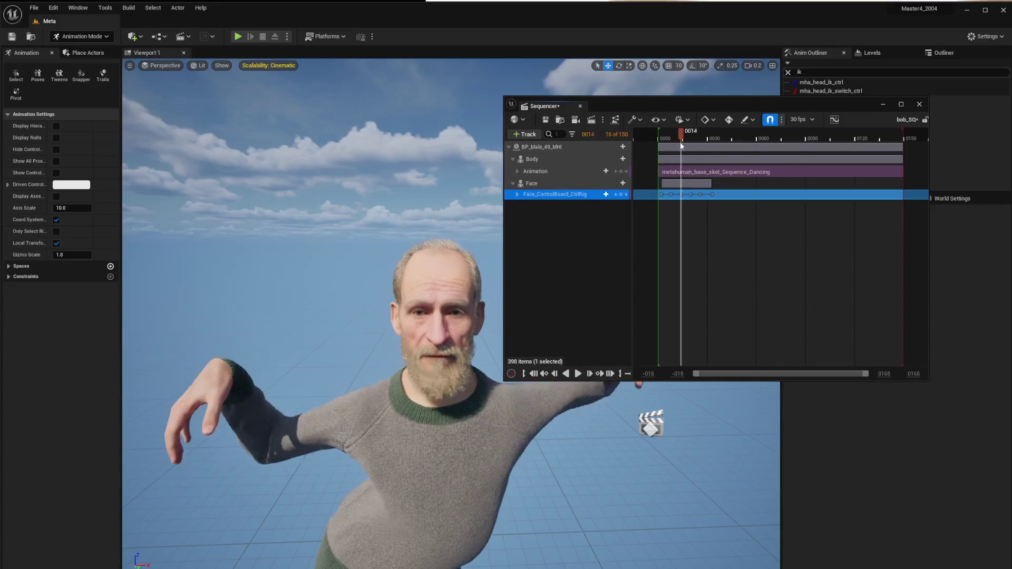
left_click(533, 373)
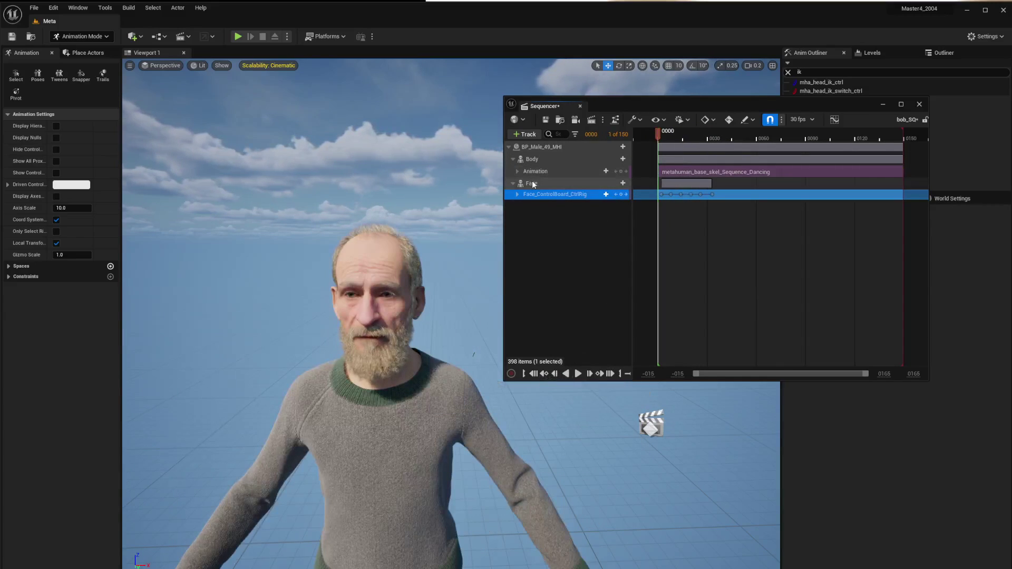
Add the FaceAnim animation sequence to the Face track
left_click(622, 183)
mouse_move(685, 159)
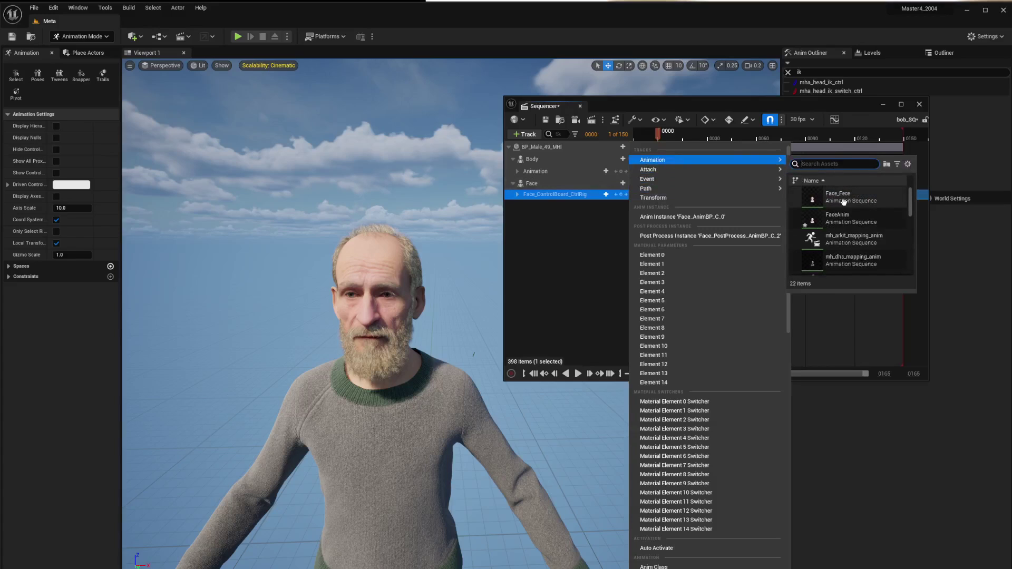
mouse_move(844, 202)
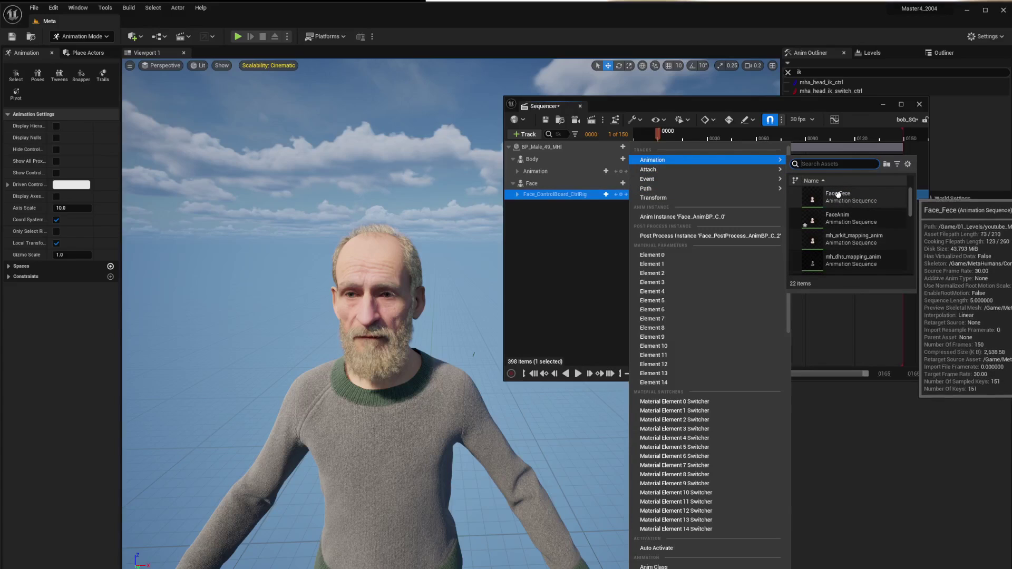
left_click(804, 222)
Play the sequence from the start several times to check the baked face animation with the dancing body
key("space")
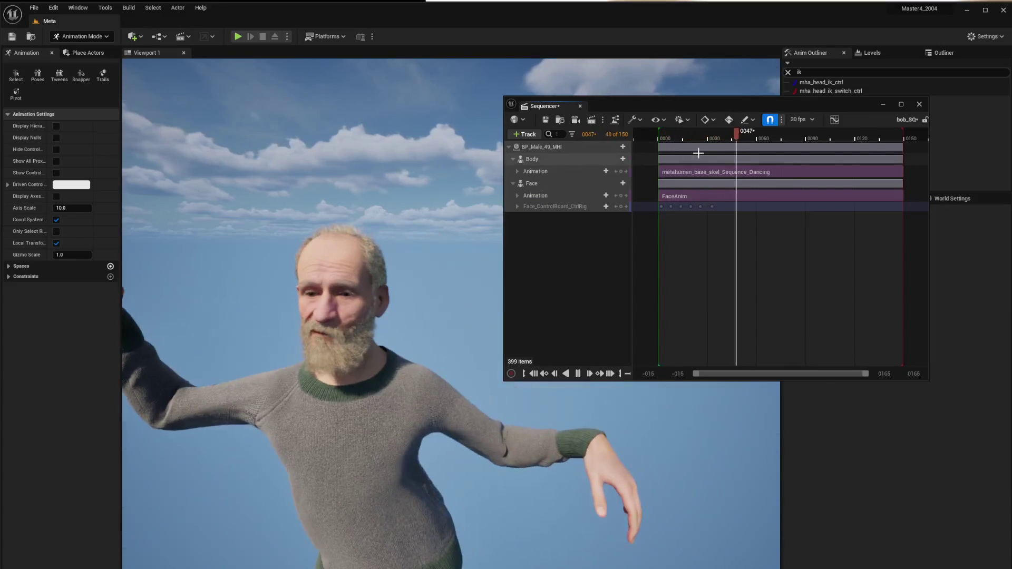
left_click(664, 138)
key("space")
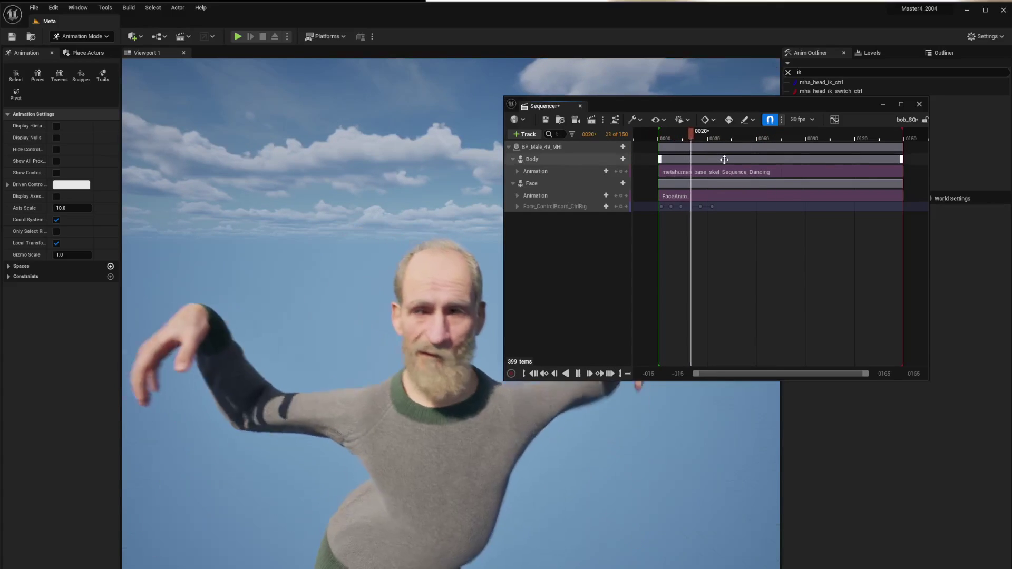
left_click_drag(688, 138, 660, 138)
key("space")
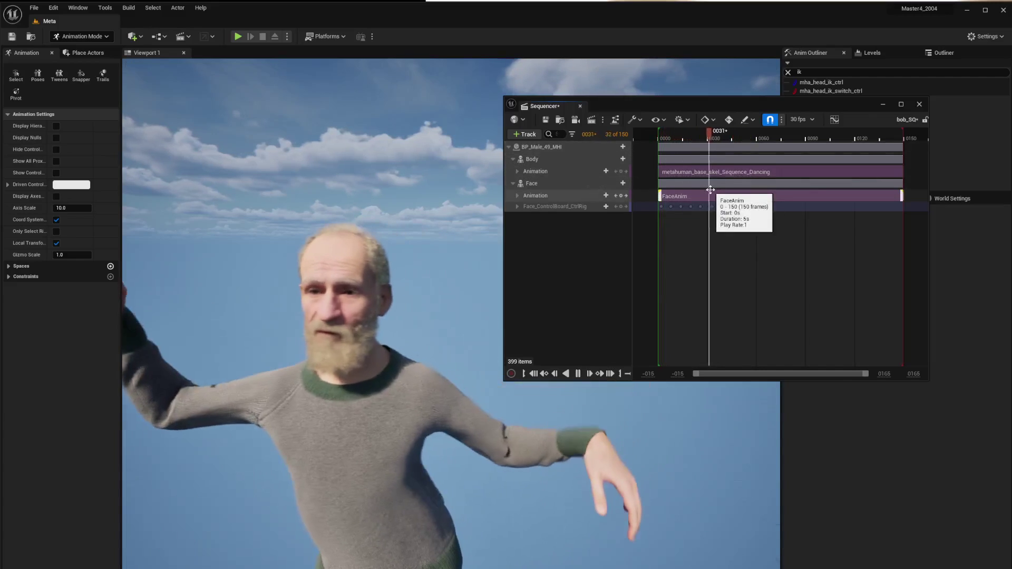
key("space")
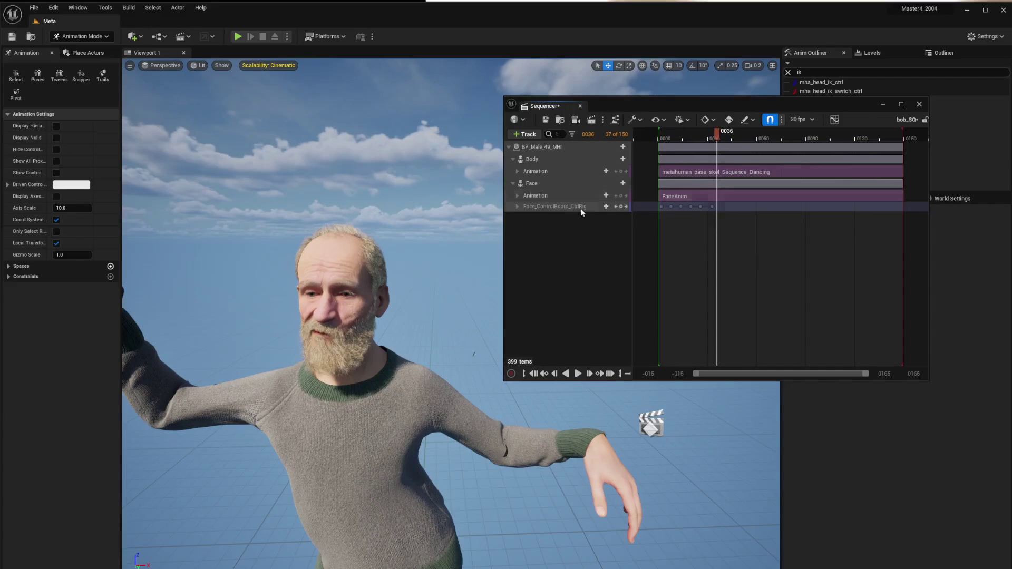
Delete the Animation track holding FaceAnim under Face and unmute the Face_ControlBoard_CtrlRig track
left_click(539, 198)
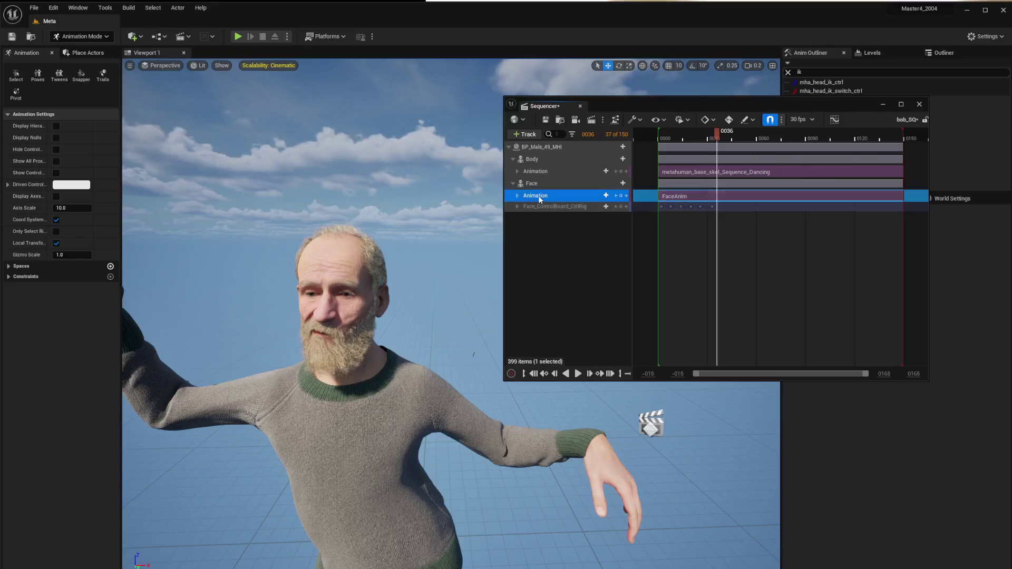
key("Delete")
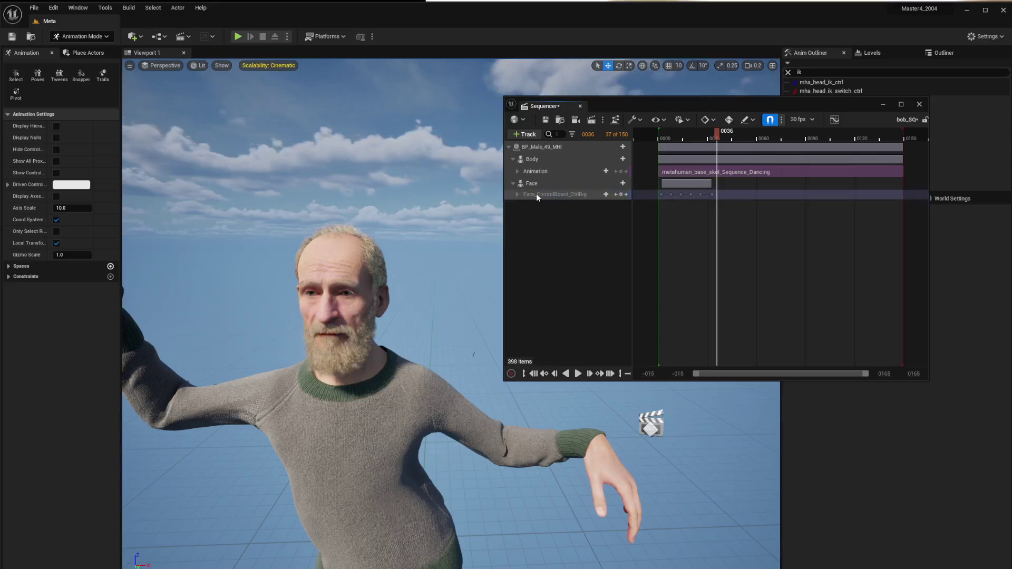
left_click(539, 194)
right_click(540, 195)
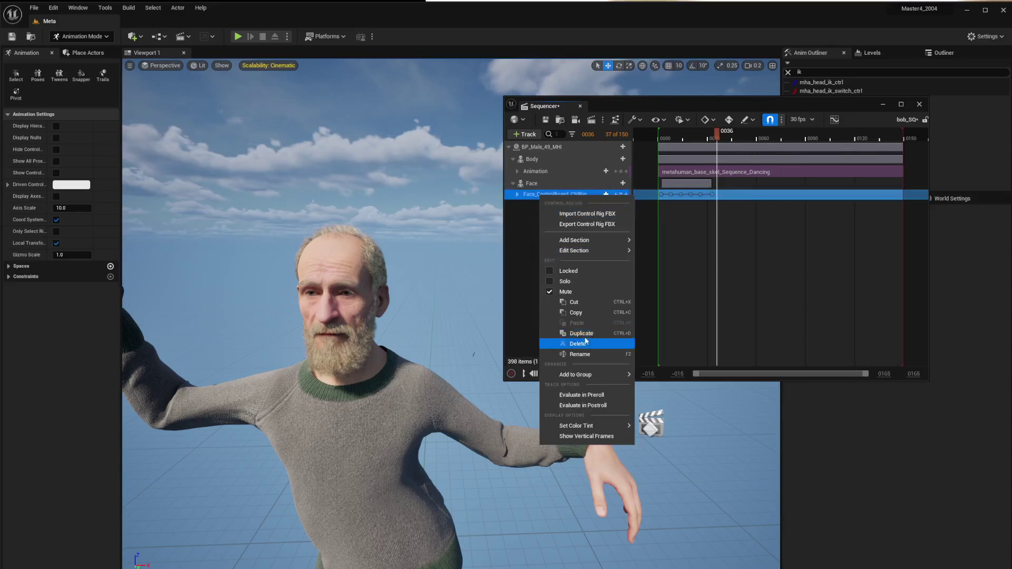
left_click(555, 293)
left_click(555, 293)
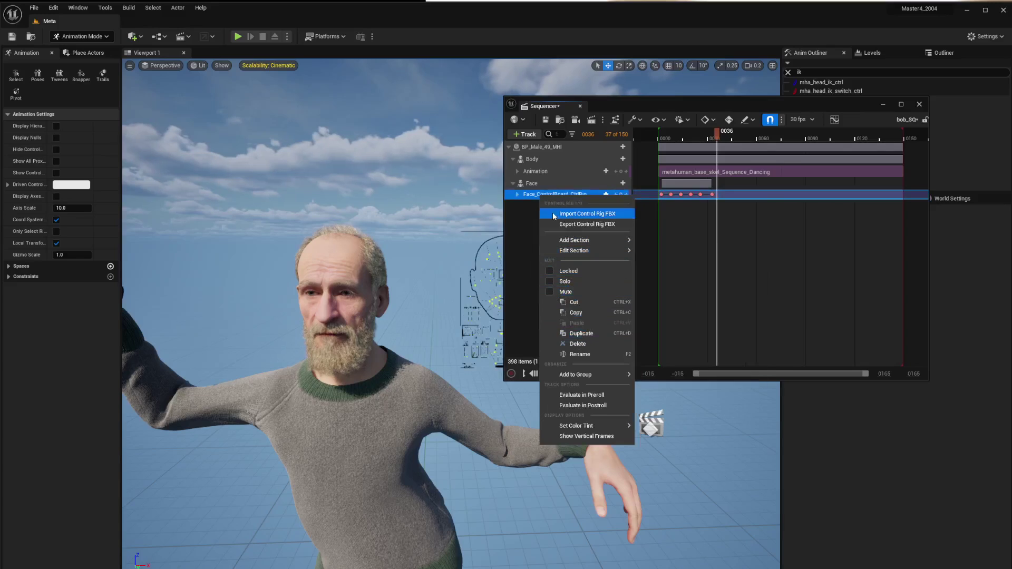
At frame 26, shift the CTRL_R_nose control upward and outward, and the CTRL_L_eye control downward and outward on the face board
left_click(517, 194)
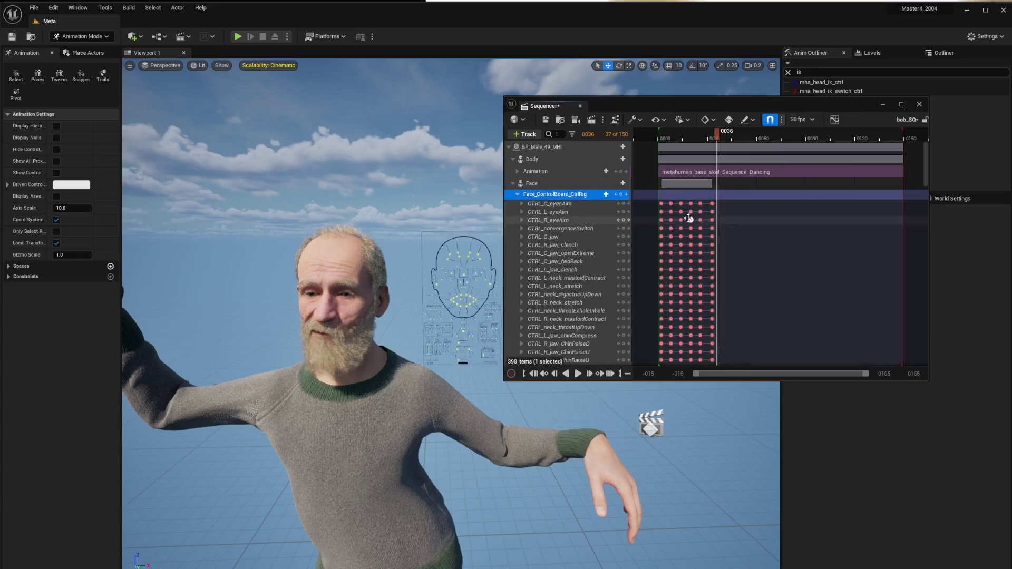
left_click(726, 133)
left_click_drag(726, 133, 701, 135)
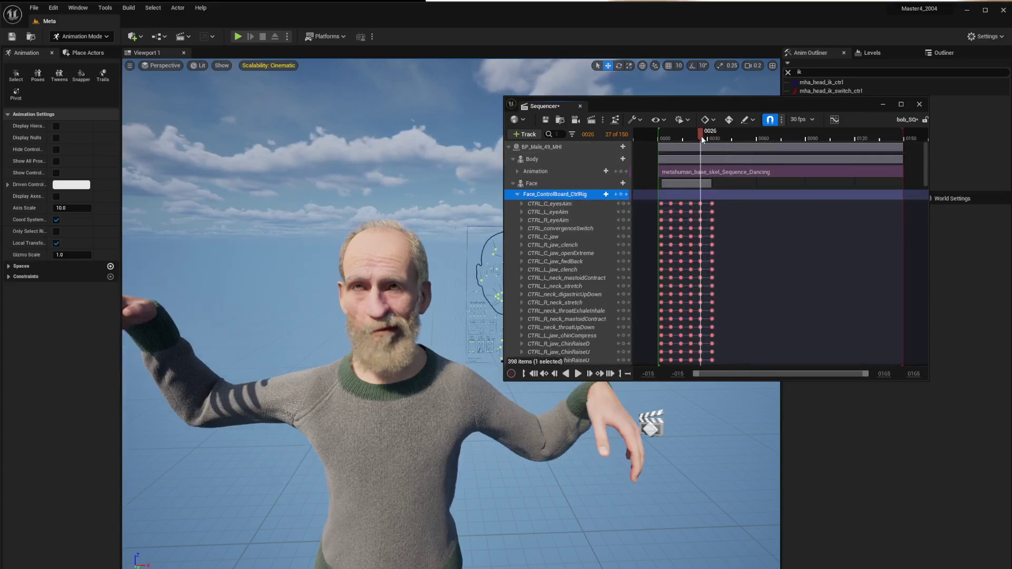
left_click_drag(624, 119, 726, 92)
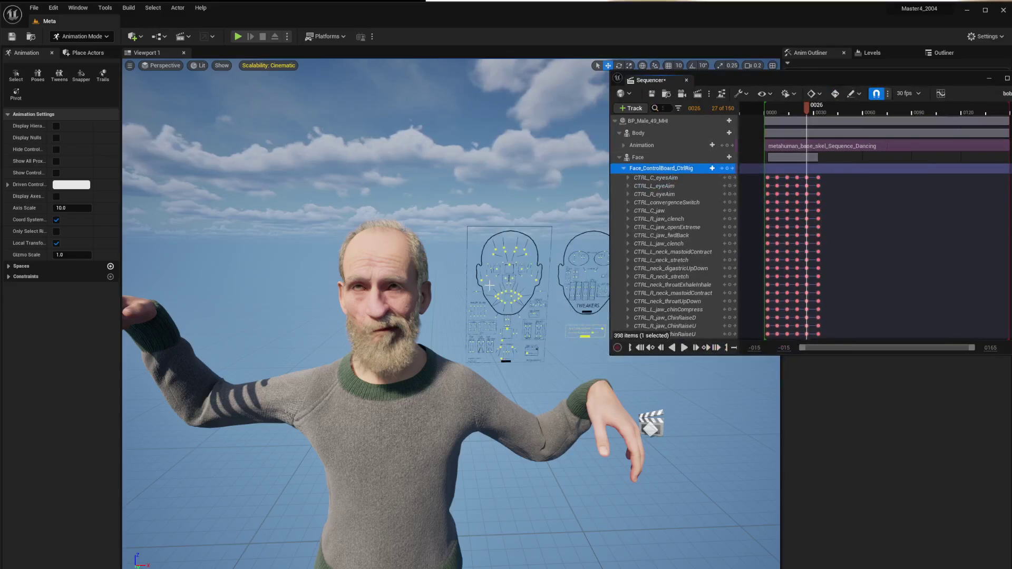
key("w")
right_click_drag(489, 286, 546, 250)
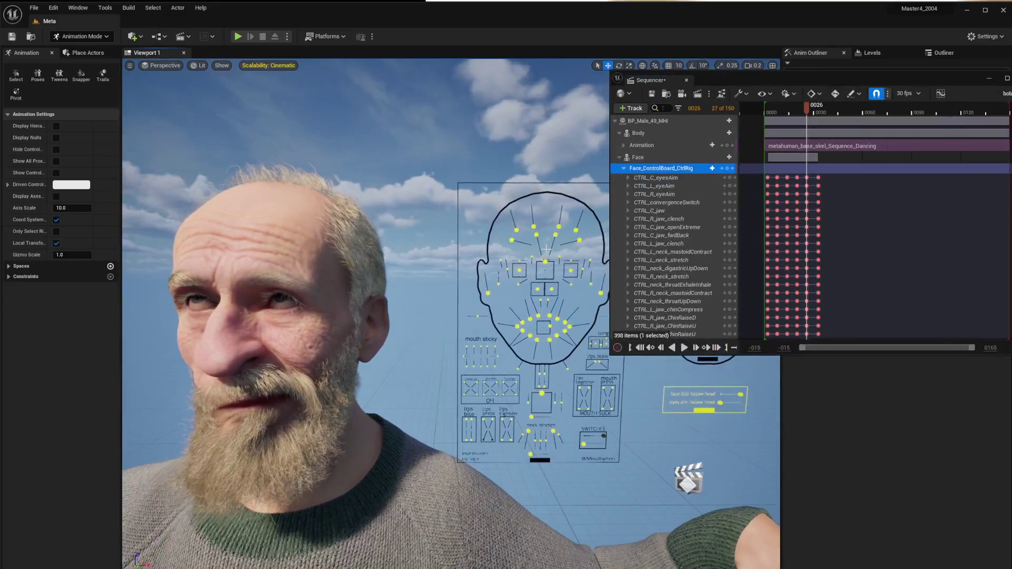
left_click(541, 289)
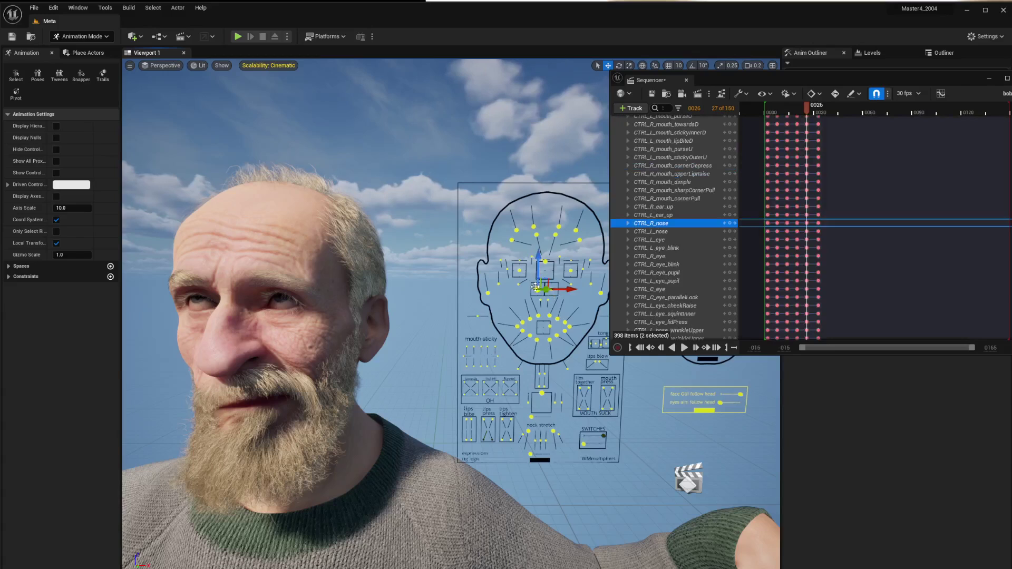
left_click_drag(536, 288, 512, 248)
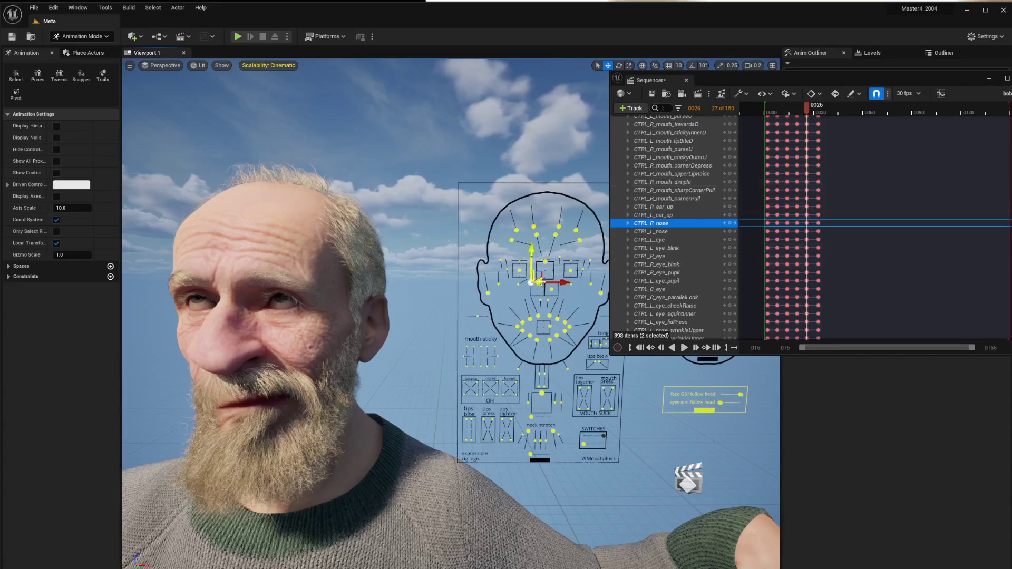
left_click(571, 270)
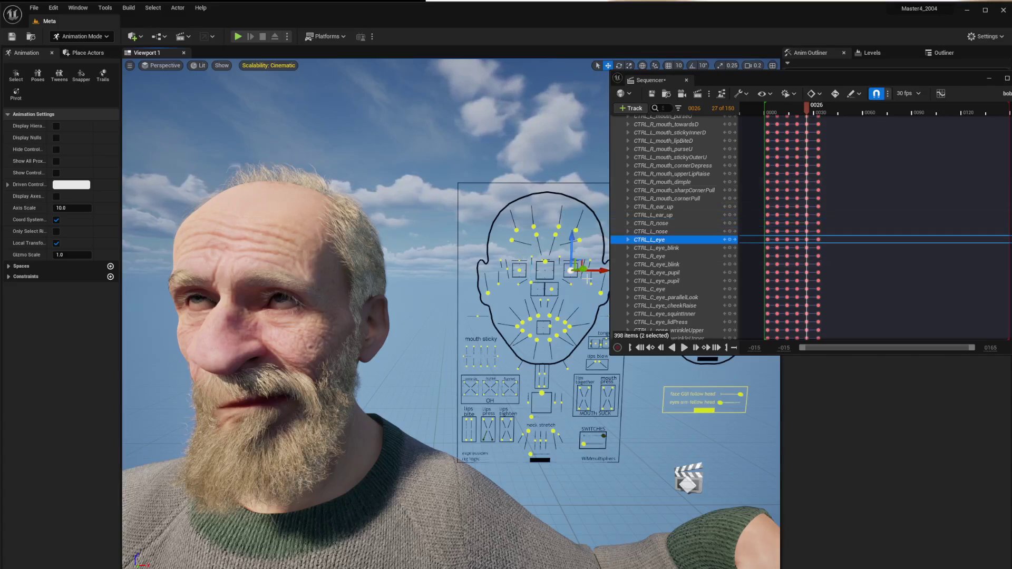
left_click_drag(569, 271, 597, 289)
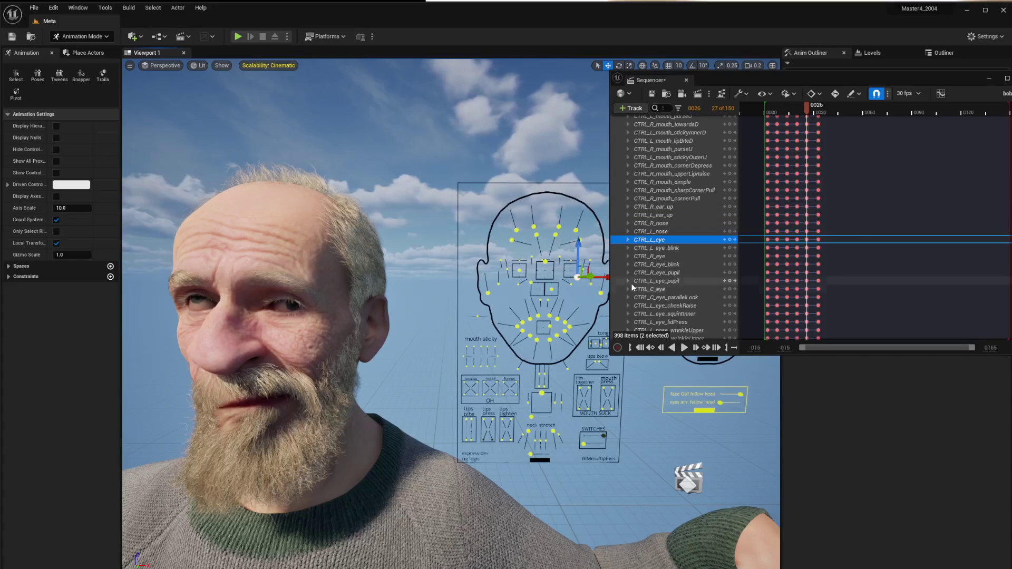
Play and scrub the sequence to check the edited face, collapse the Face_ControlBoard_CtrlRig track and return to the first frame
key("space")
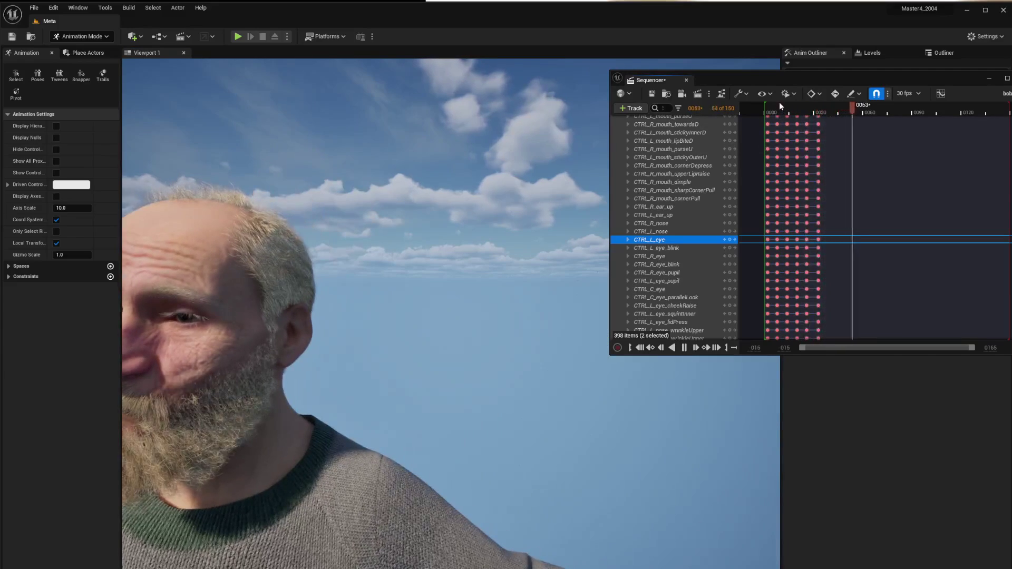
left_click_drag(791, 108, 814, 110)
right_click_drag(442, 293, 435, 298)
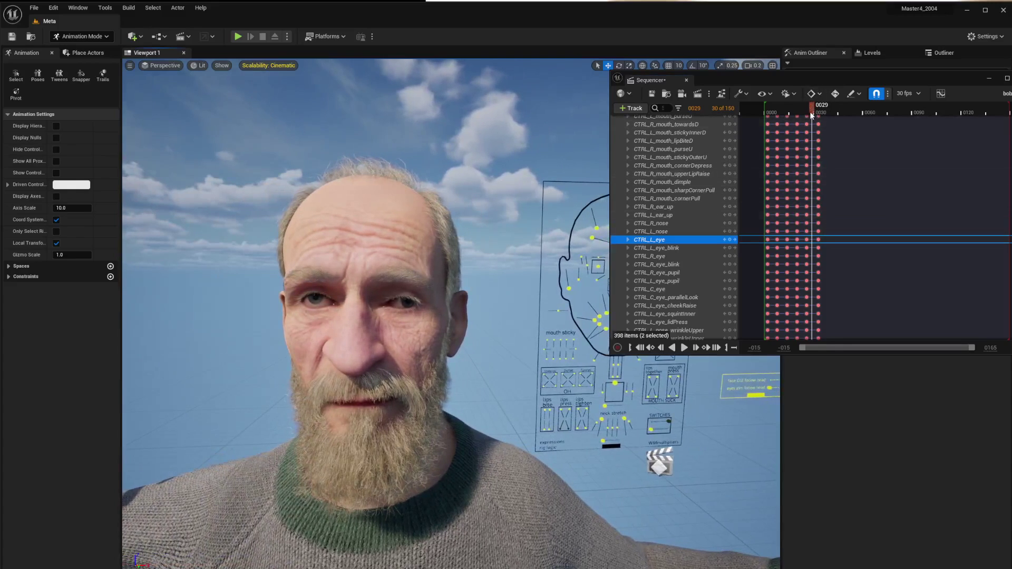
left_click_drag(813, 112, 793, 110)
scroll(669, 221, "up", 15)
scroll(673, 218, "up", 10)
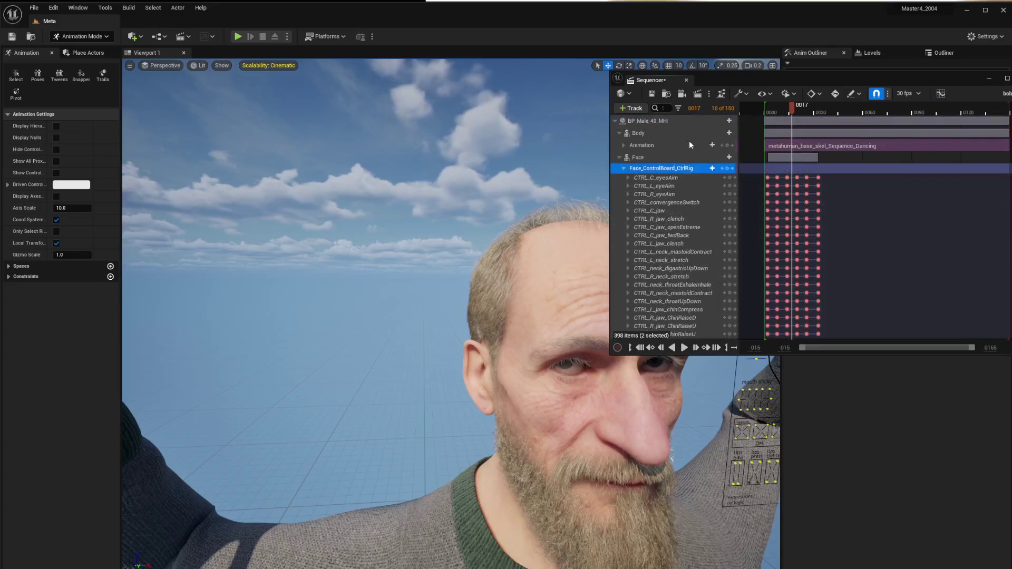
key("Left")
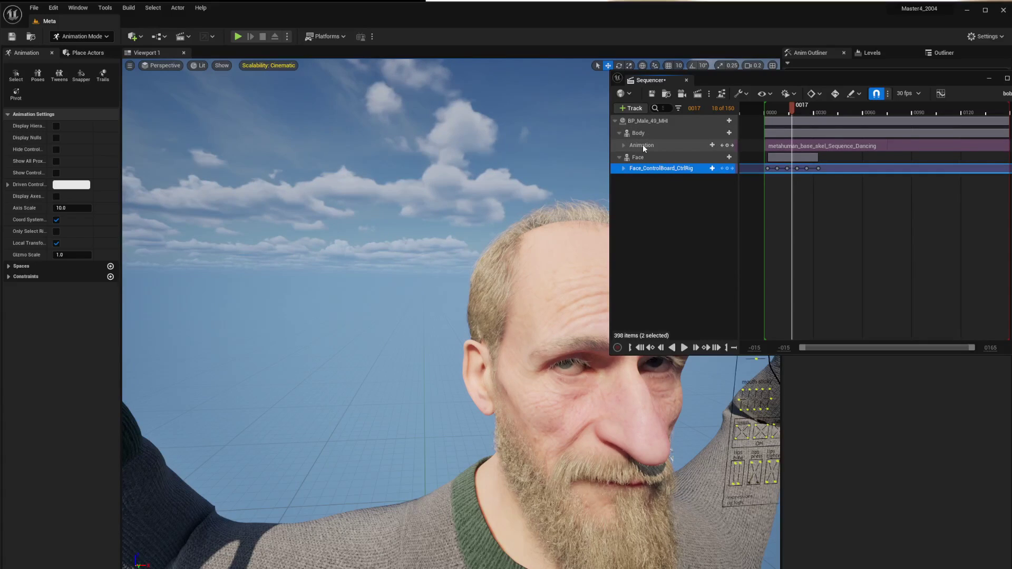
left_click(640, 349)
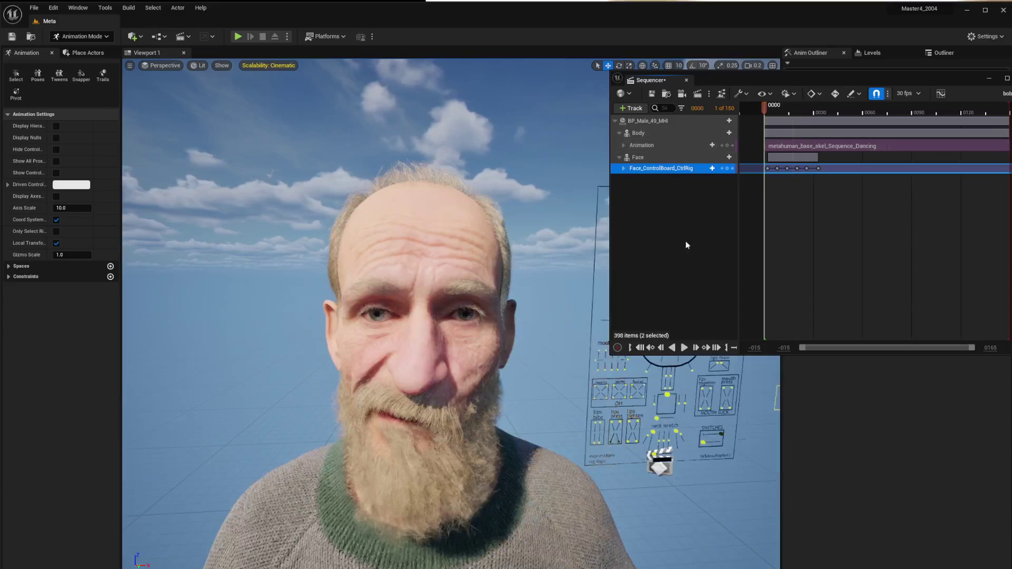
Bake the Body track's dancing animation to MetaHuman_ControlRig, leaving Reduce Keys off and the tolerance at 0.001
right_click(640, 134)
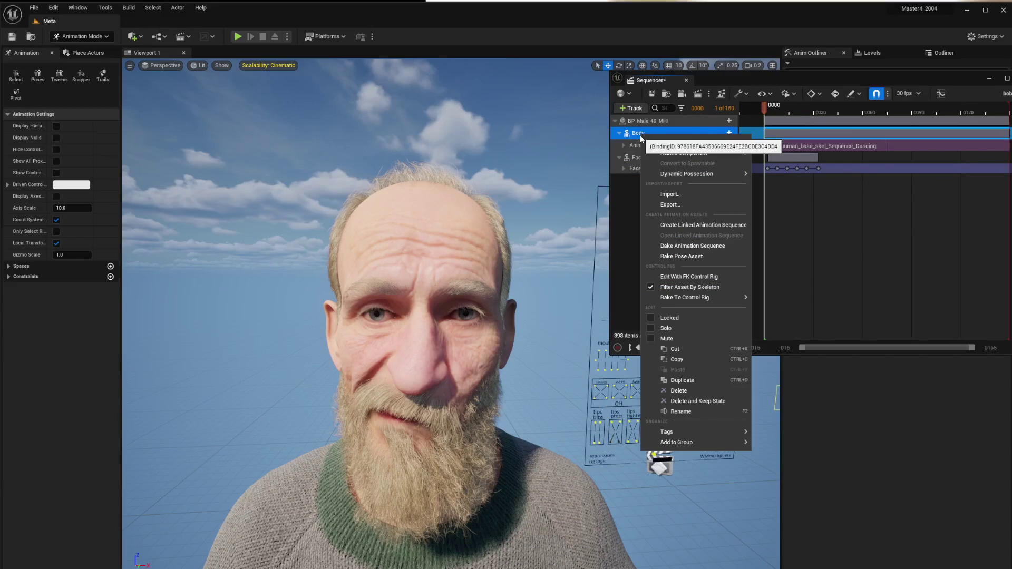
mouse_move(694, 298)
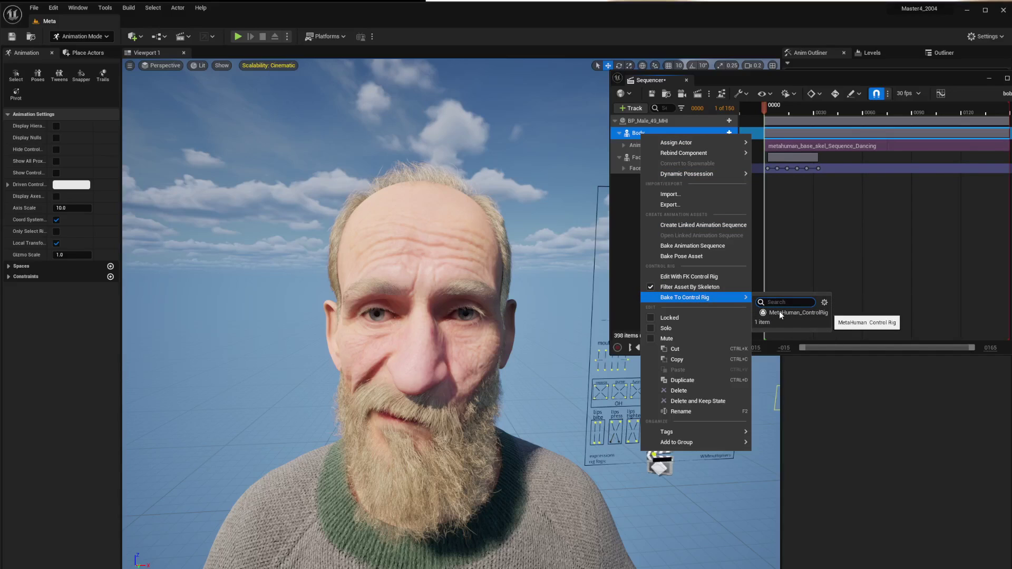
left_click(780, 312)
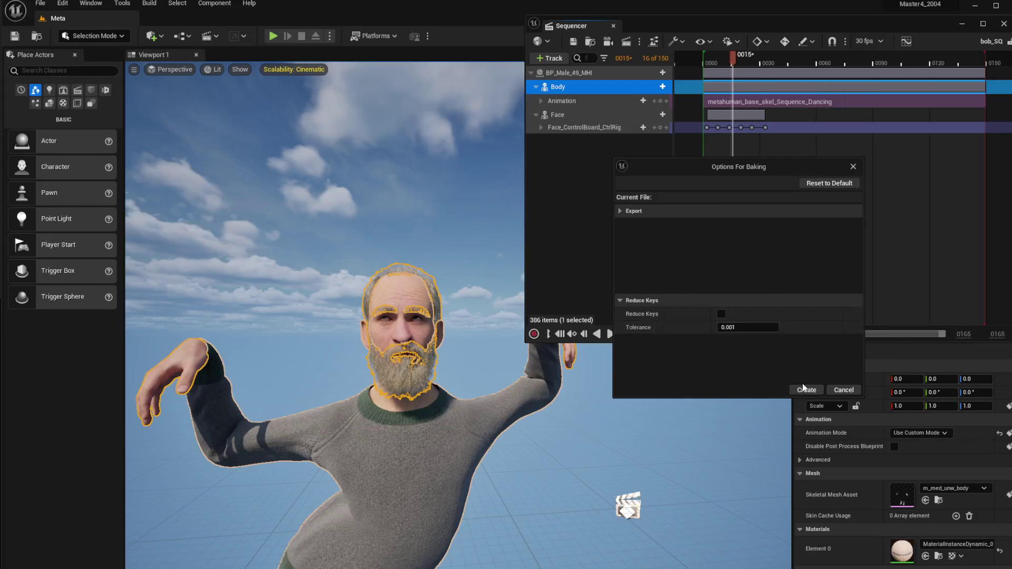
left_click(807, 391)
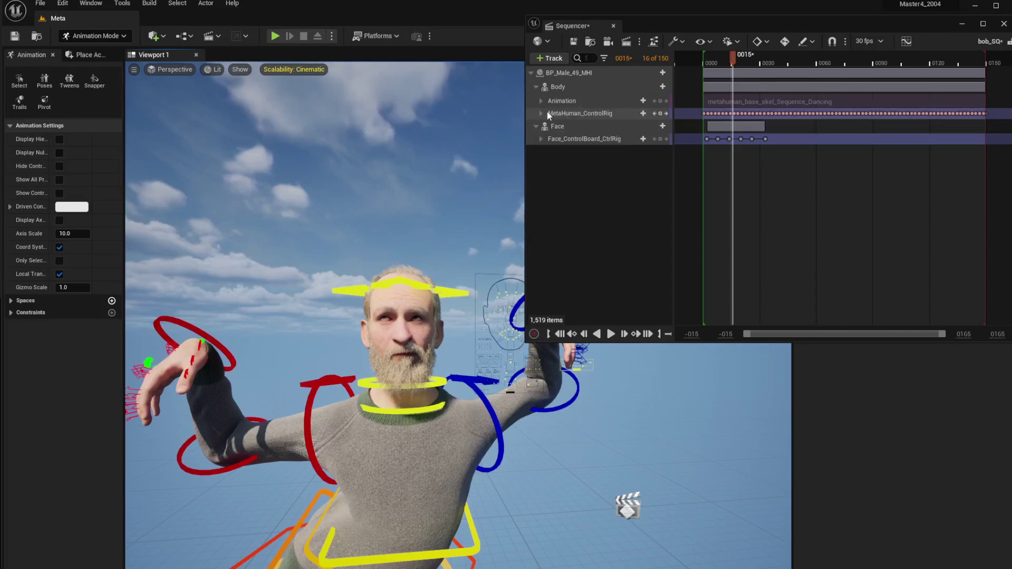
Delete the original Animation track with the dancing sequence from under Body
left_click(560, 100)
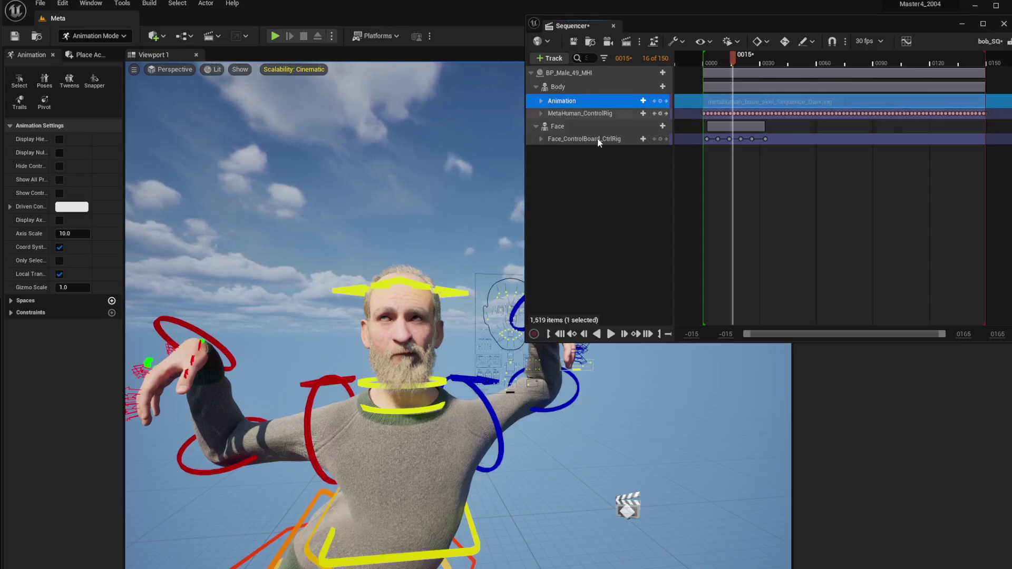
right_click(567, 101)
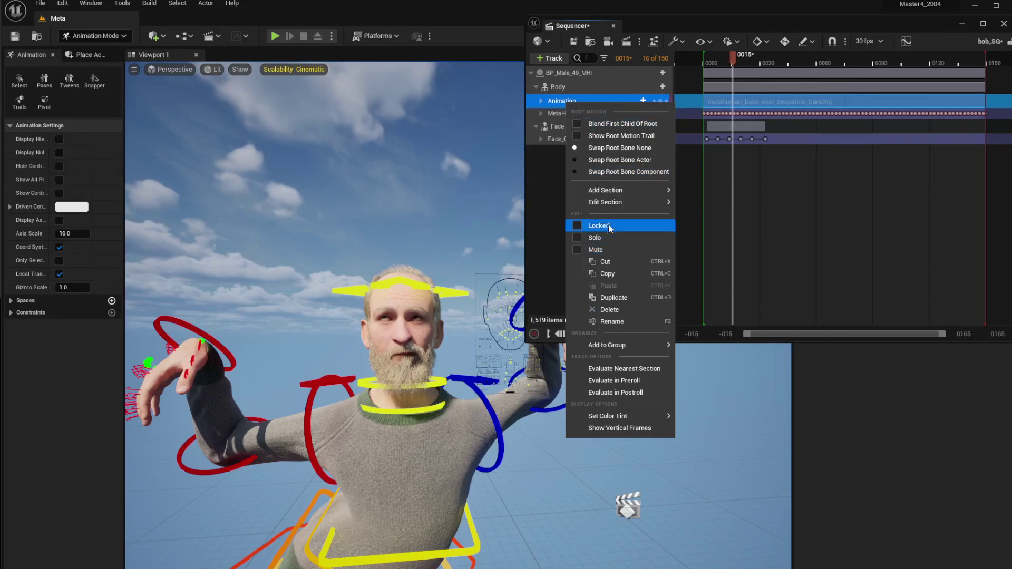
left_click(551, 203)
left_click(558, 101)
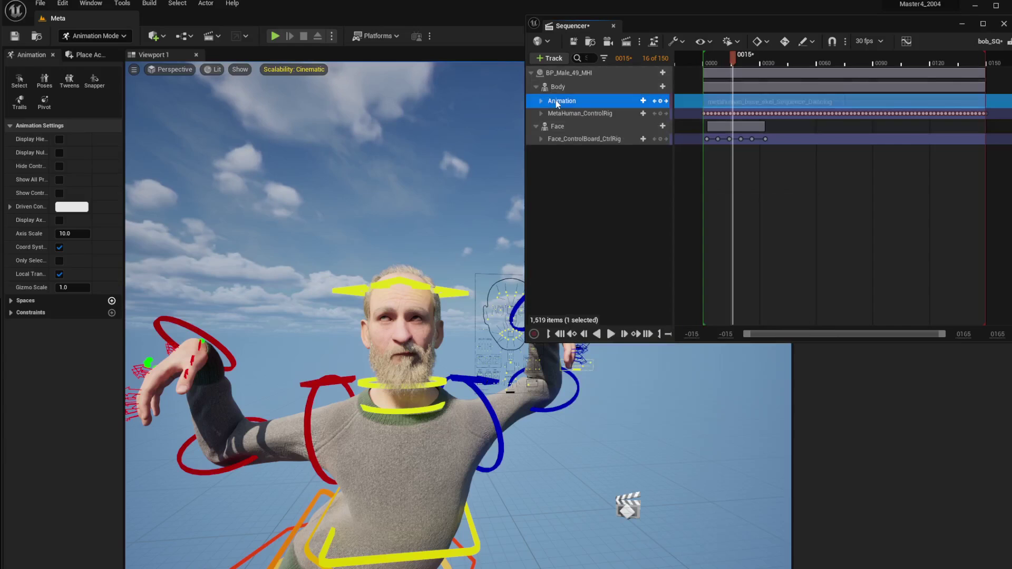
left_click(737, 101)
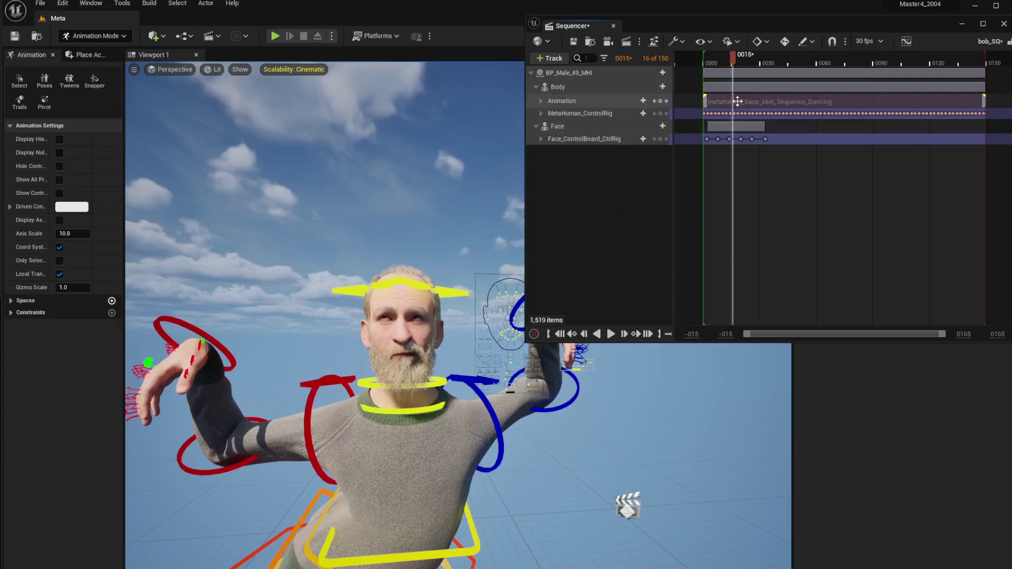
left_click(566, 101)
key("Delete")
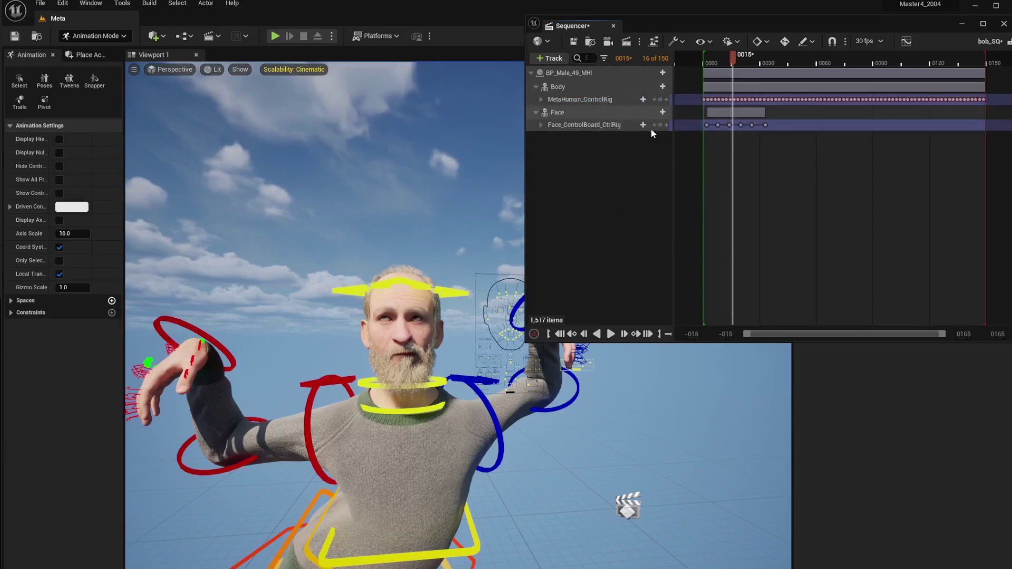
Scrub the baked body animation, then expand MetaHuman_ControlRig to inspect its control keys and collapse it again
left_click_drag(738, 57, 736, 90)
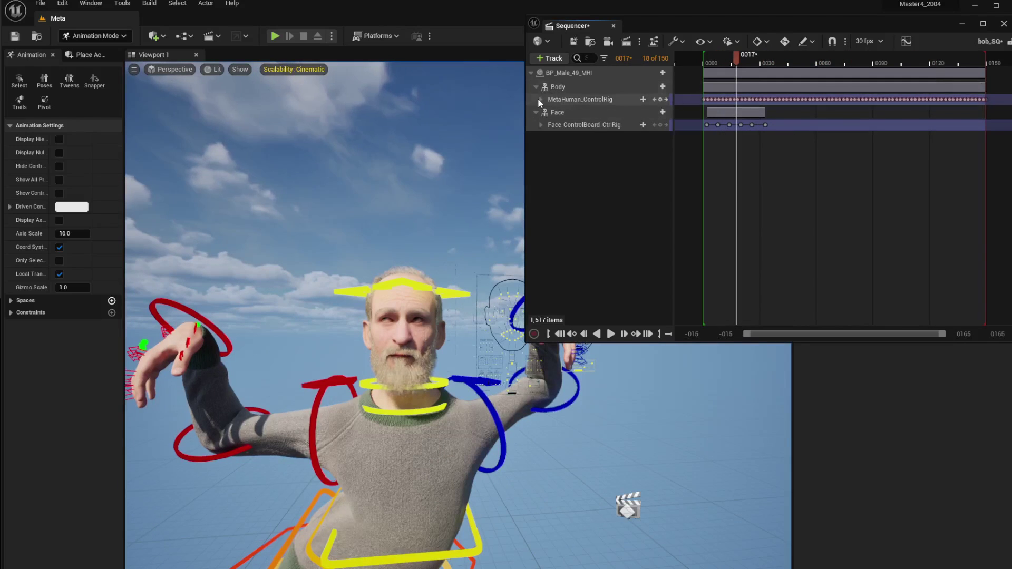
left_click(541, 99)
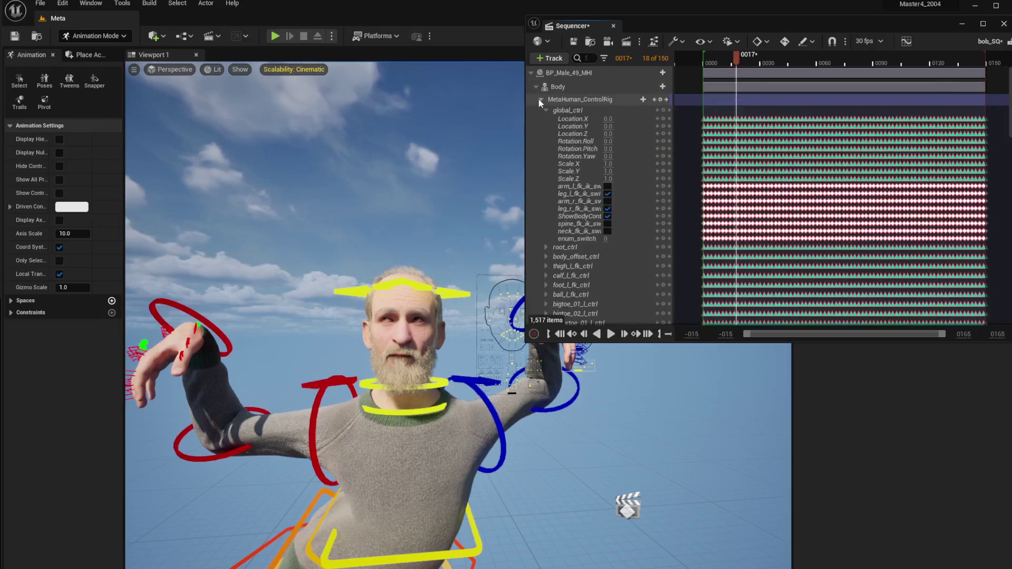
left_click(541, 100)
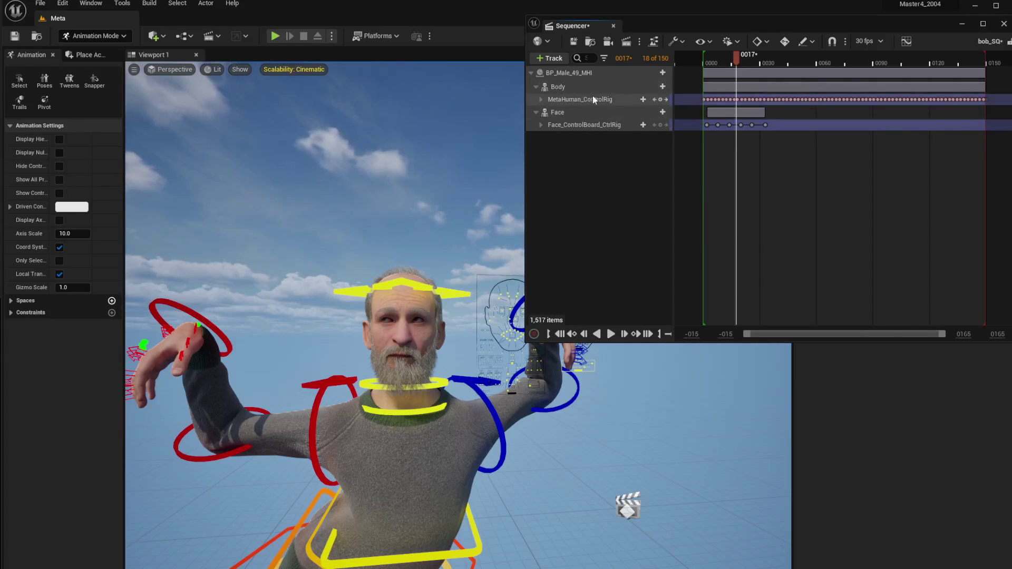
Add an Additive section to MetaHuman_ControlRig under Body and expand the new section's controls
left_click(643, 100)
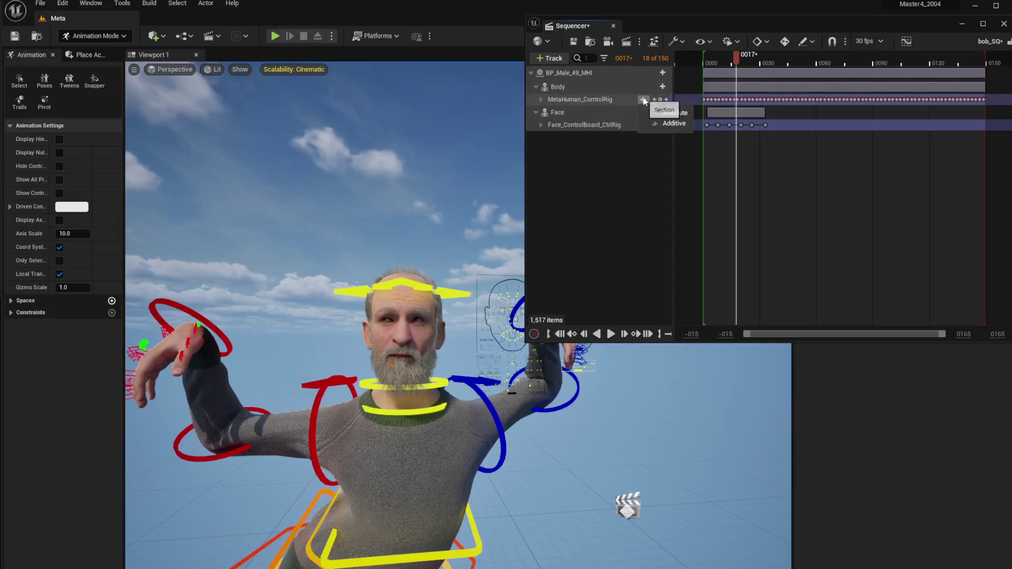
left_click(670, 124)
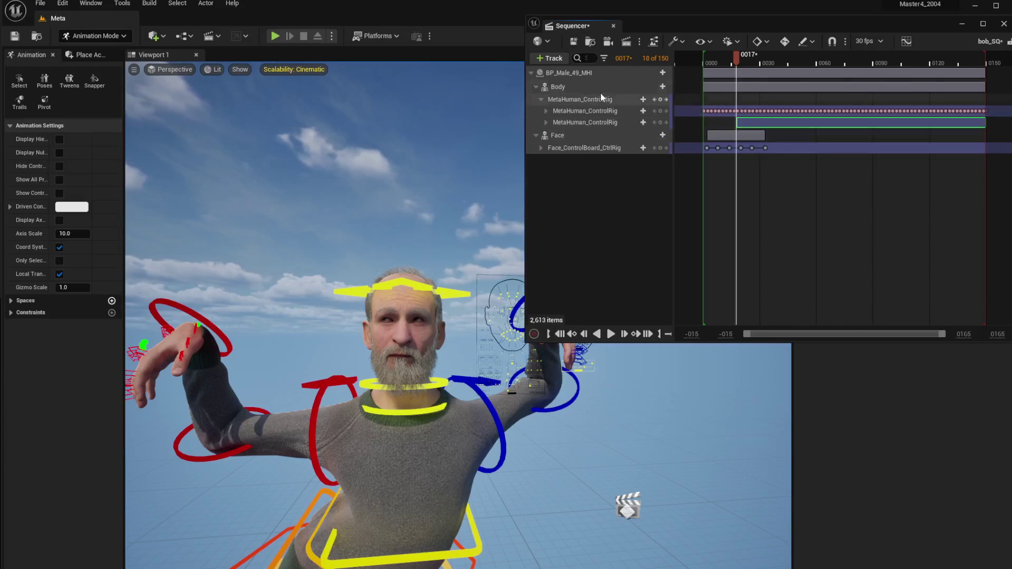
left_click(578, 122)
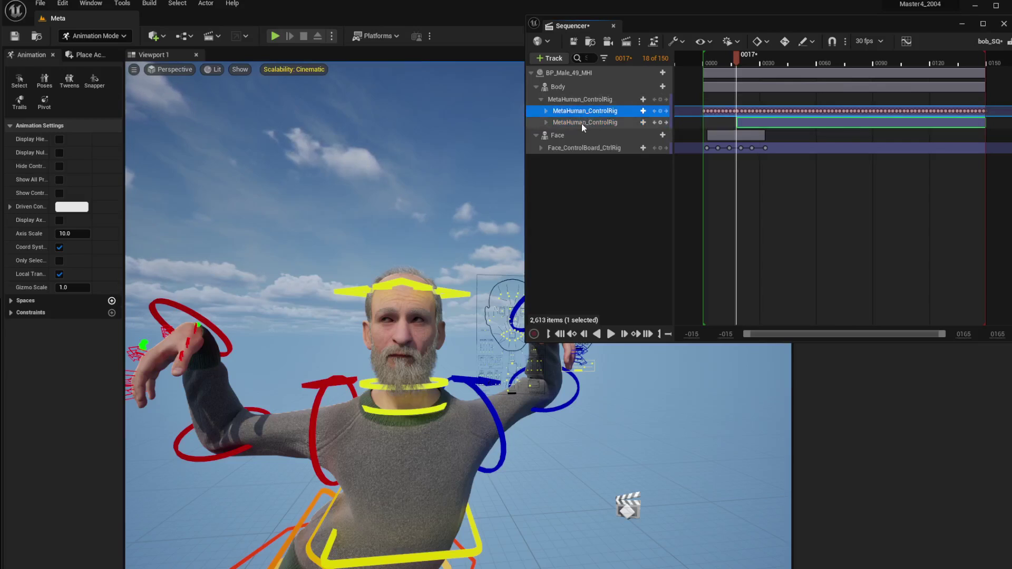
left_click(546, 123)
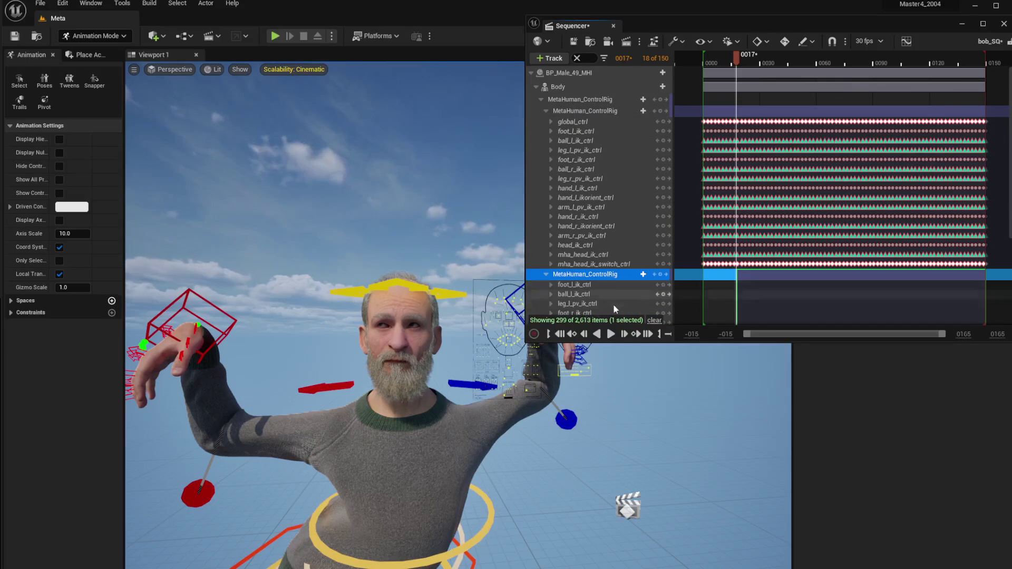
Rotate the character's waist control and key the additive section at frames 1 and 17
left_click(491, 534)
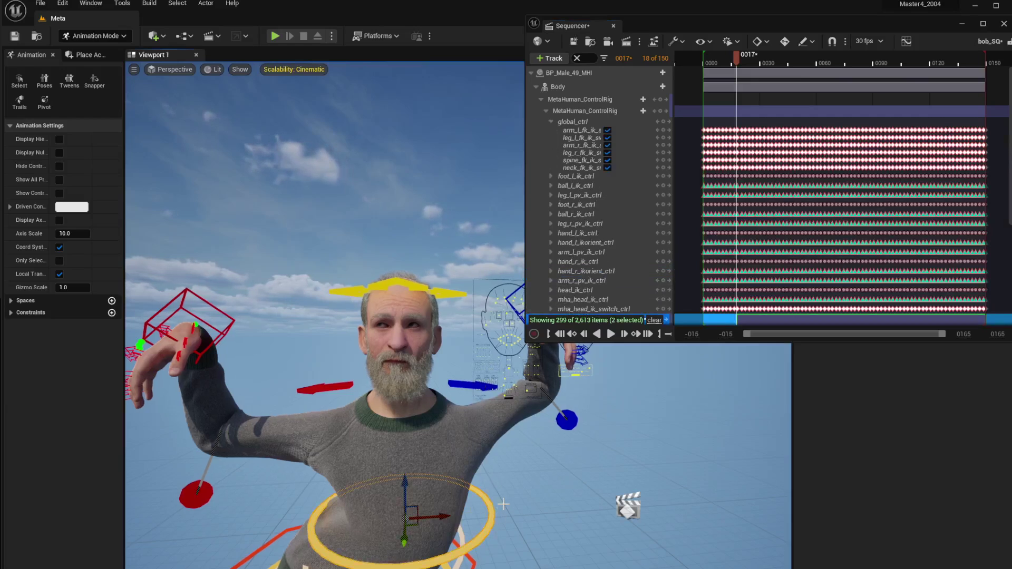
key("e")
left_click_drag(437, 473, 452, 482)
left_click_drag(463, 519, 475, 459)
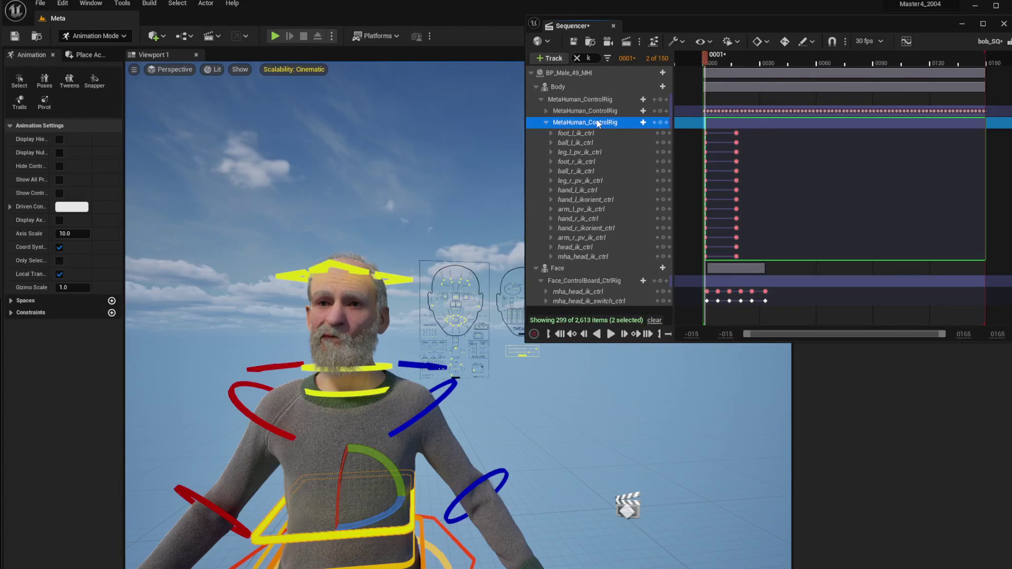
Go to frame 33 and rotate the yellow waist control slightly
left_click(577, 58)
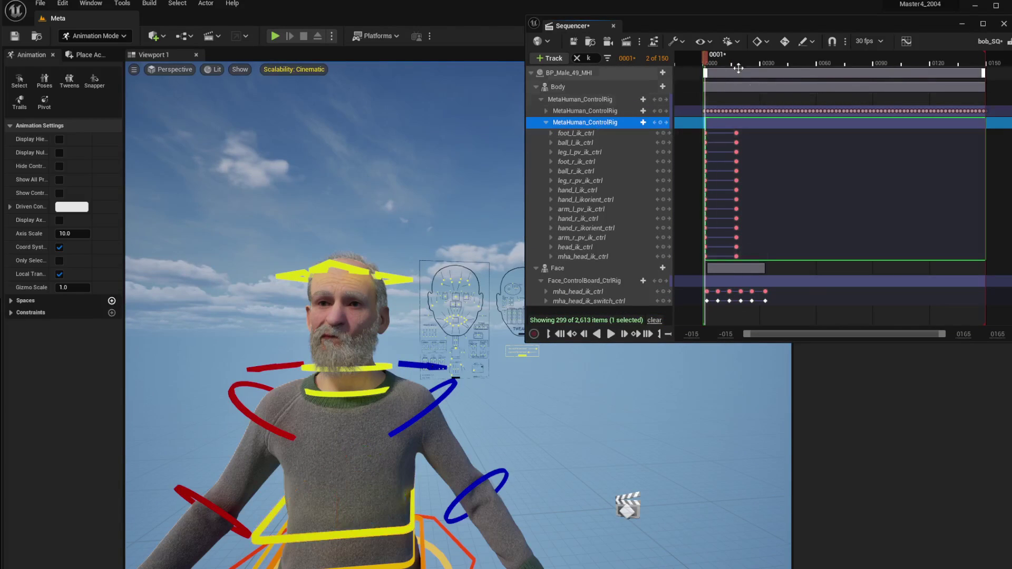
left_click_drag(716, 60, 767, 60)
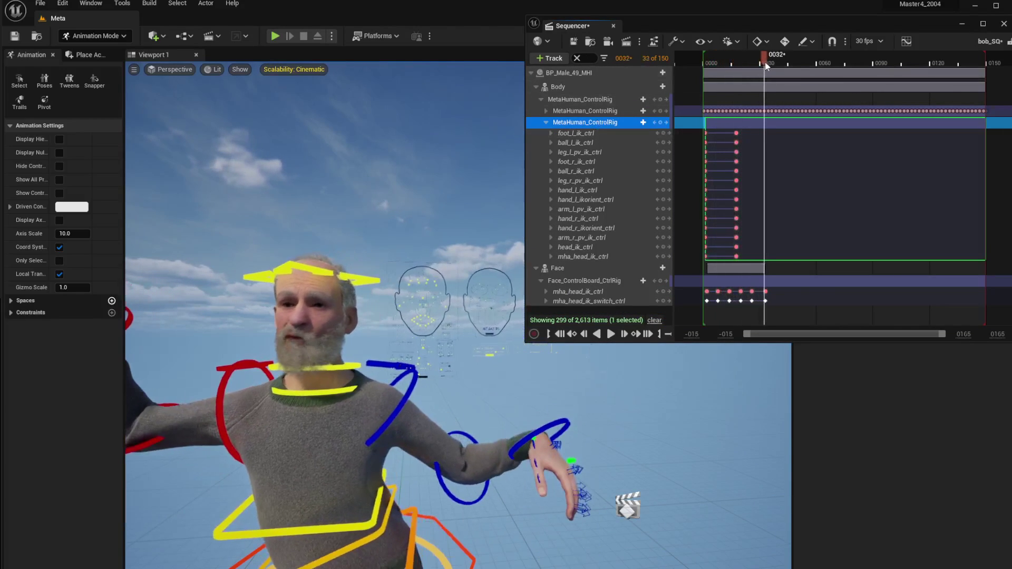
left_click(303, 531)
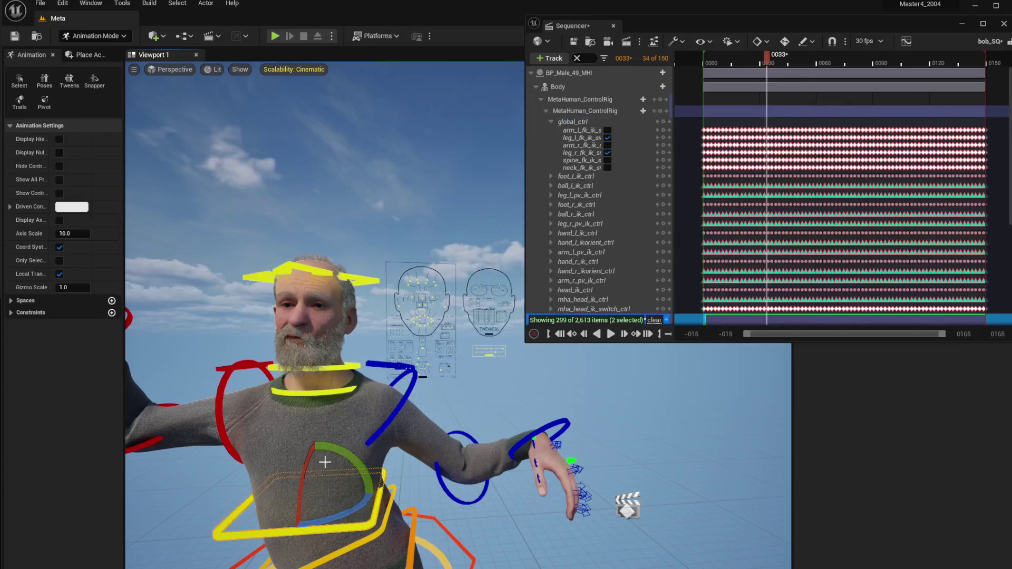
left_click_drag(303, 465, 299, 486)
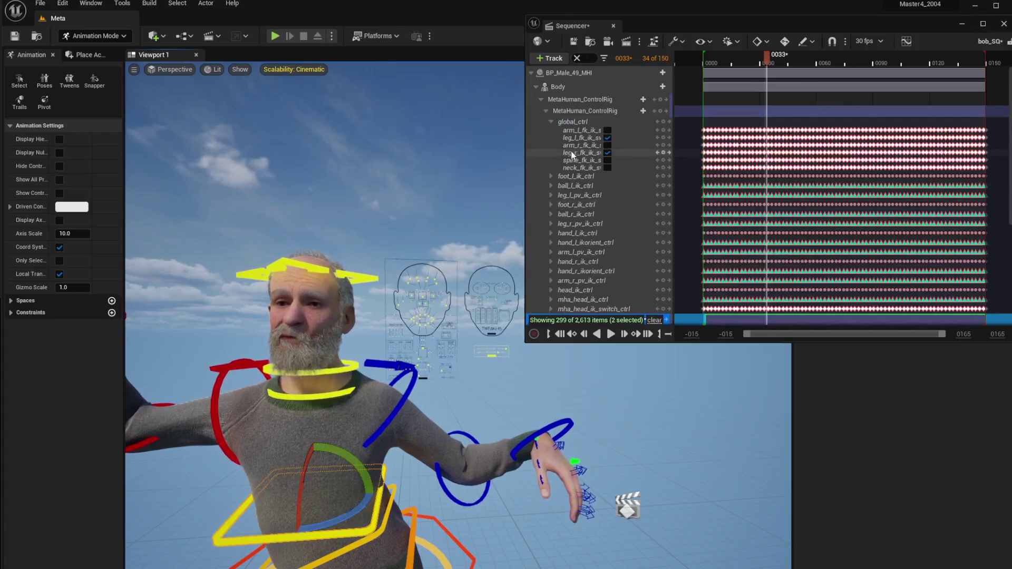
Enable automatic keying, rotate the waist control further at frame 33 and key the additive section
left_click(542, 99)
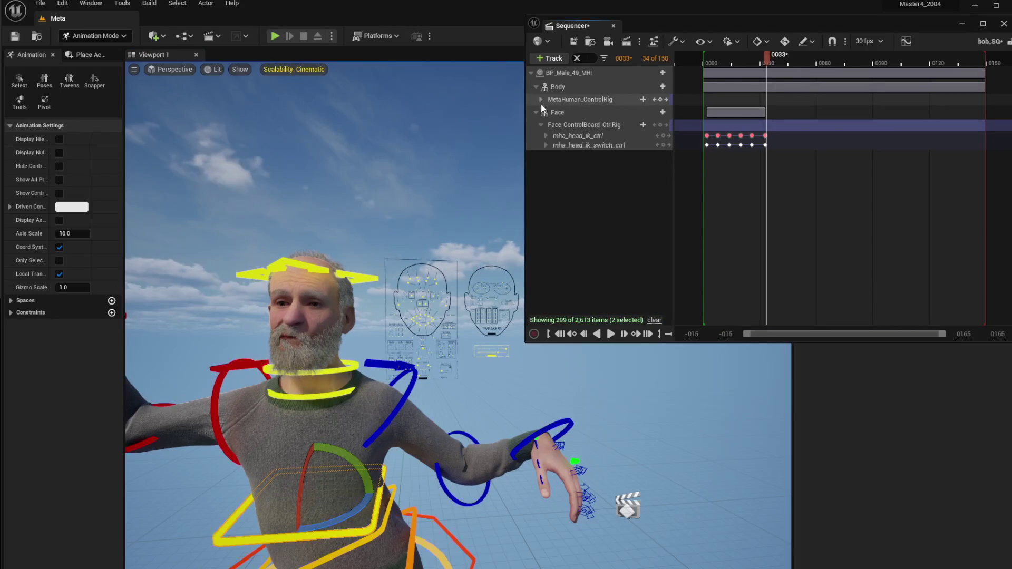
left_click(542, 99)
left_click(546, 111)
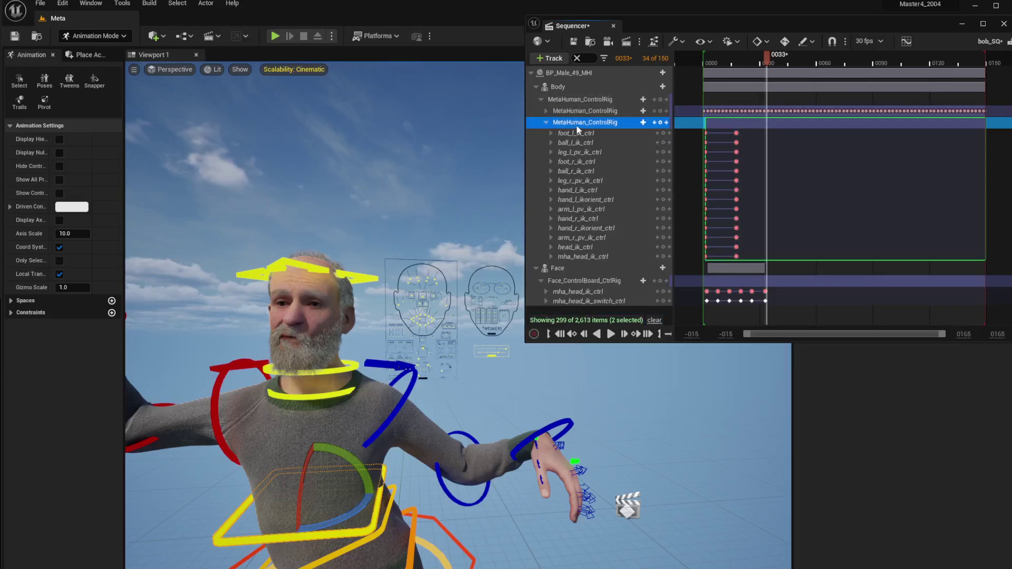
left_click(785, 42)
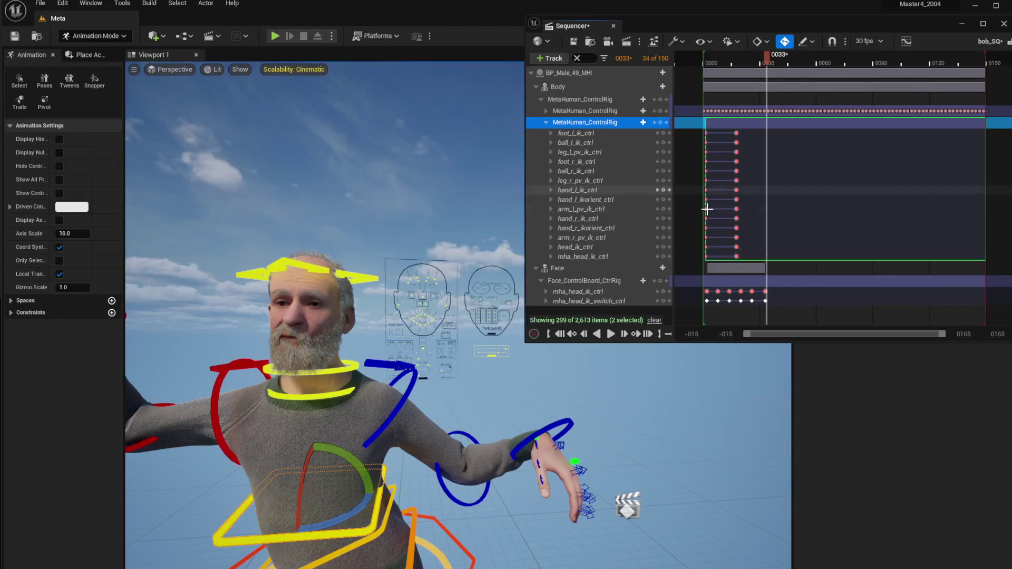
left_click_drag(361, 469, 381, 488)
key("Return")
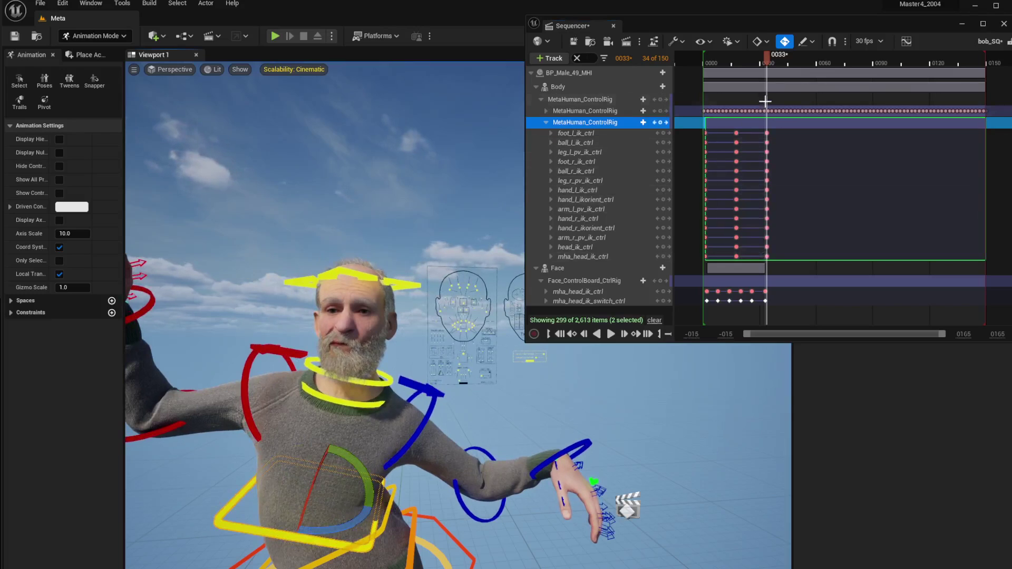
Rotate the waist control the opposite way at frame 73 and key the additive section there
left_click(841, 57)
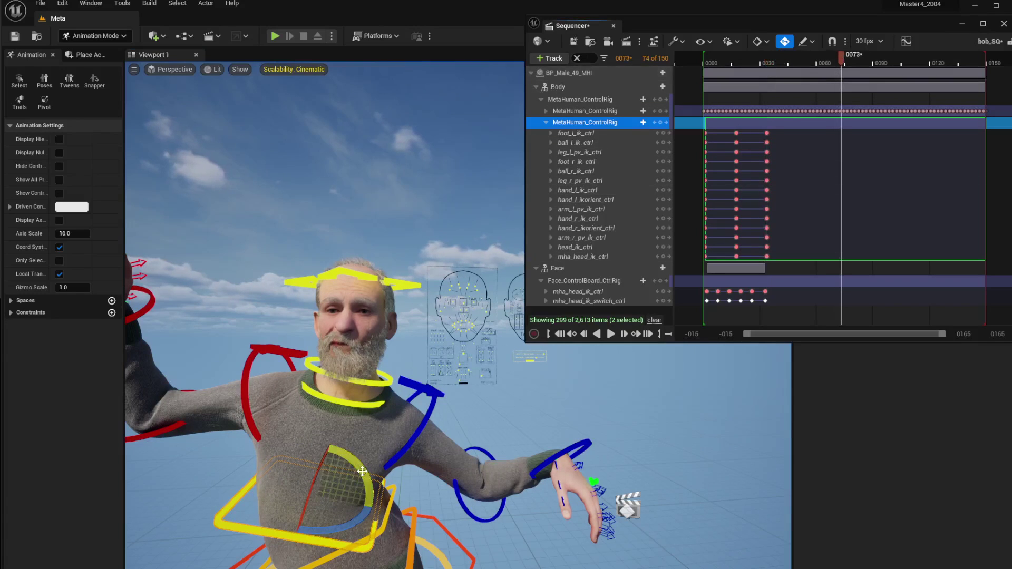
left_click_drag(340, 470, 306, 441)
key("Return")
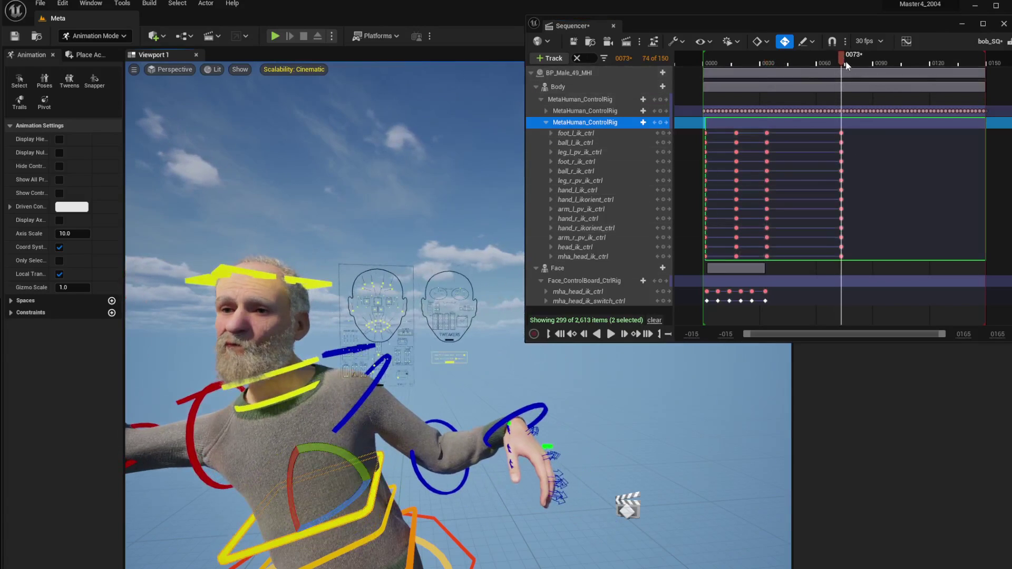
Scrub back toward the start and play the sequence to check the additive waist motion over the dance
left_click_drag(842, 58, 719, 79)
key("space")
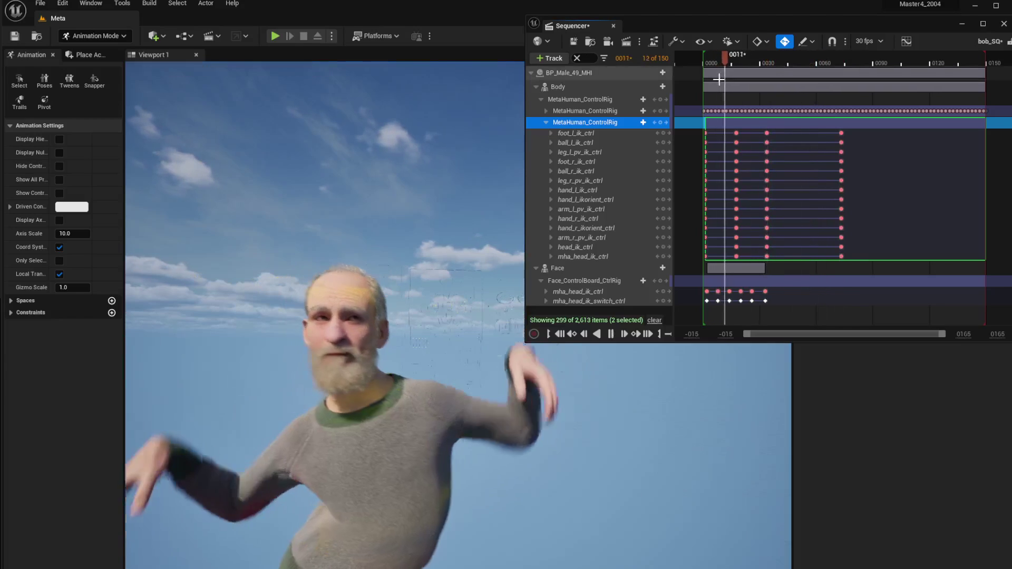
key("space")
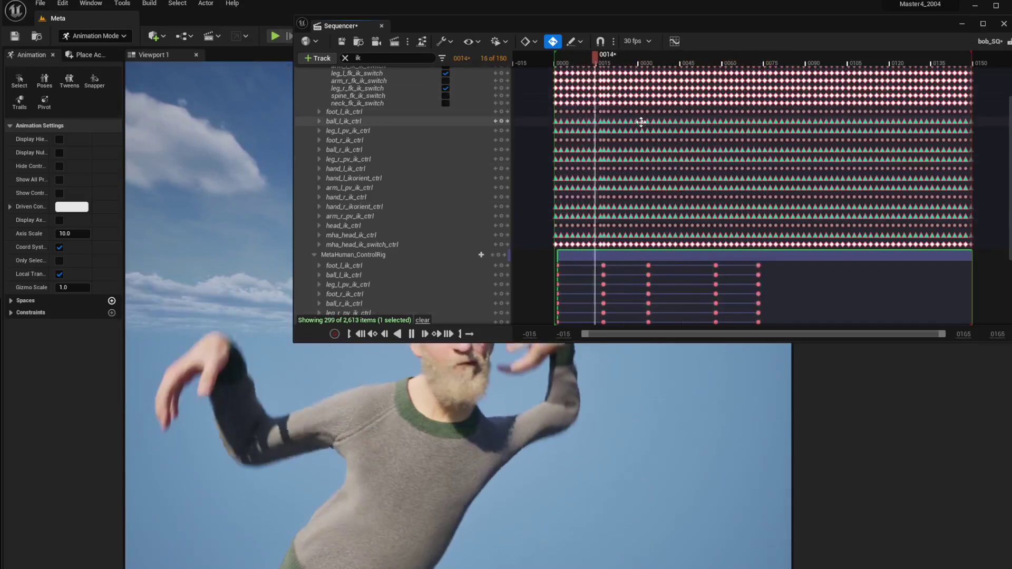
key("space")
scroll(379, 194, "up", 3)
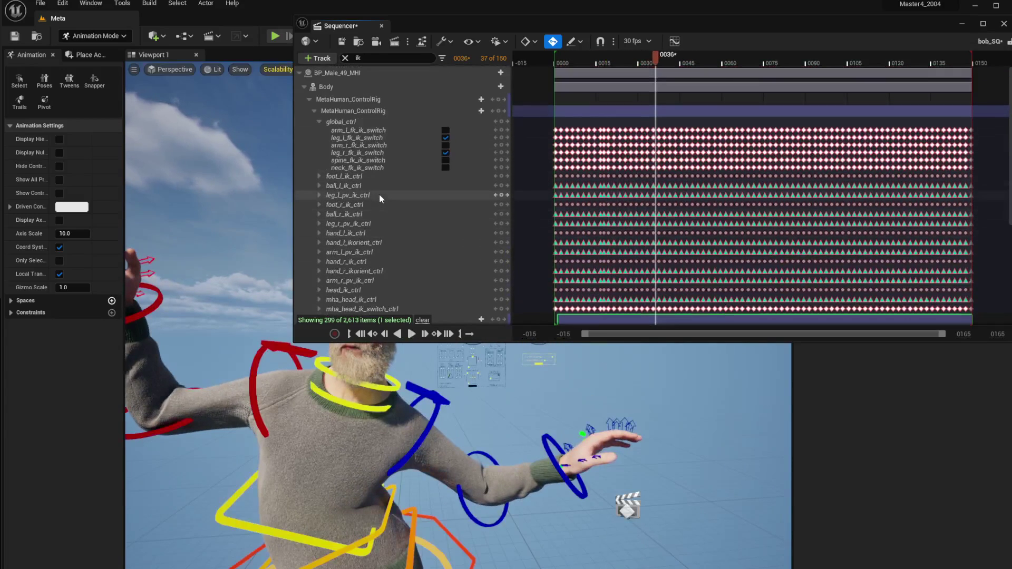
Collapse the Body track and review its Bake Animation Sequence and Bake To Control Rig options
left_click(303, 87)
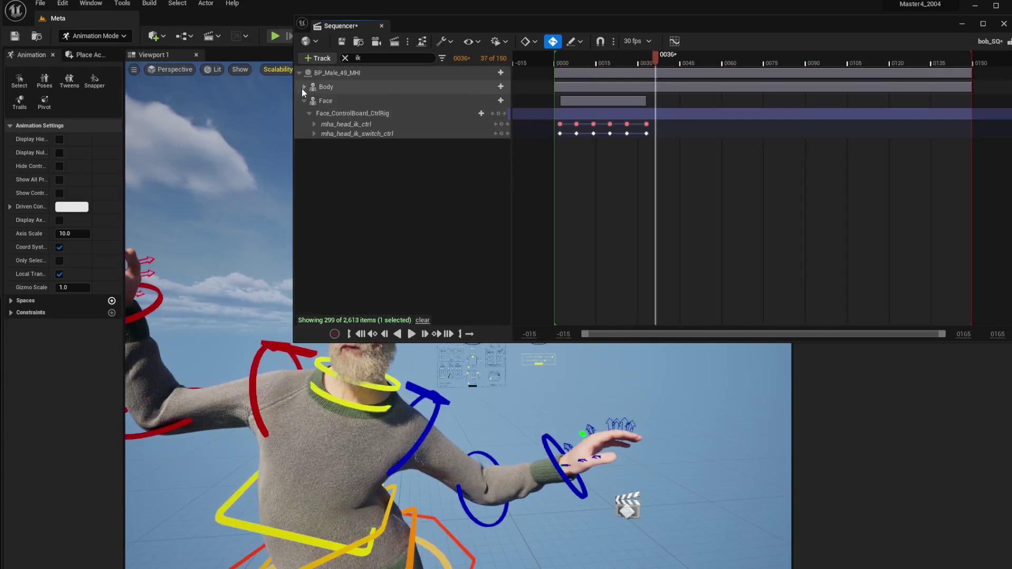
right_click(329, 88)
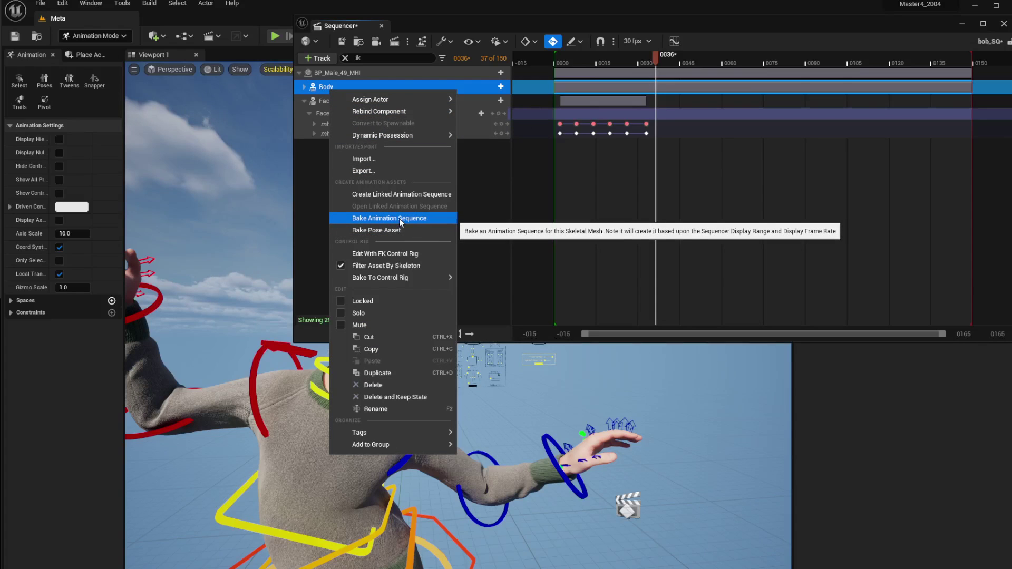
mouse_move(411, 278)
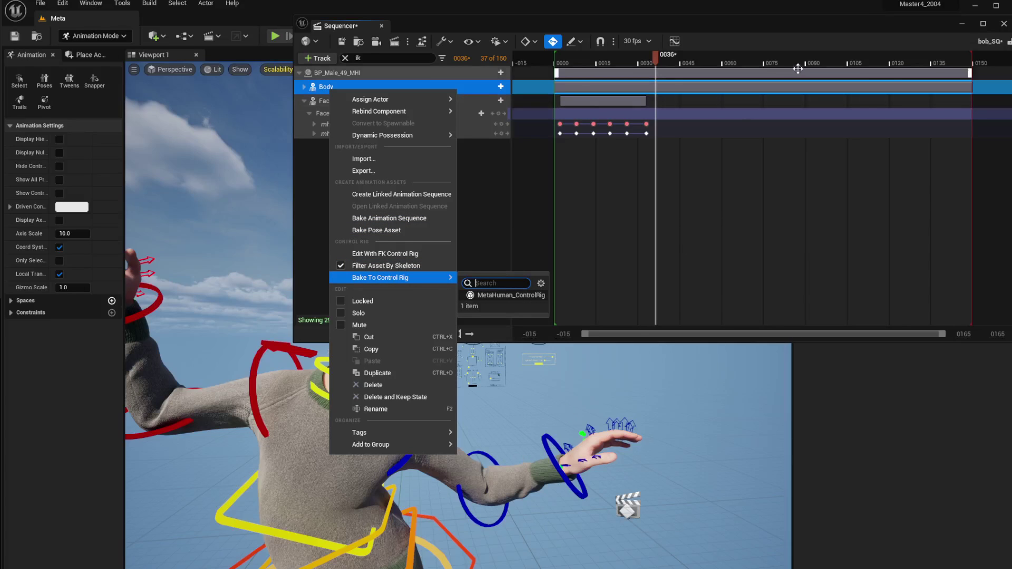
Move the Sequencer window out of the way and bring the viewport close to the character's head and shoulders
left_click_drag(736, 32, 983, 10)
left_click(448, 430)
key("a")
right_click_drag(448, 429, 474, 426)
key("w")
key("s")
key("d")
key("s")
key("d")
key("w")
key("a")
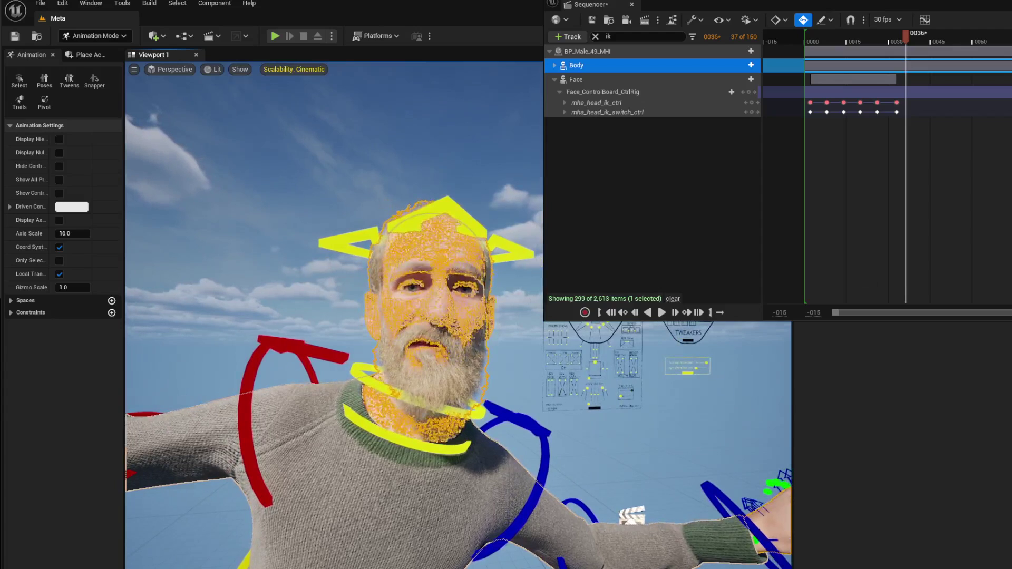